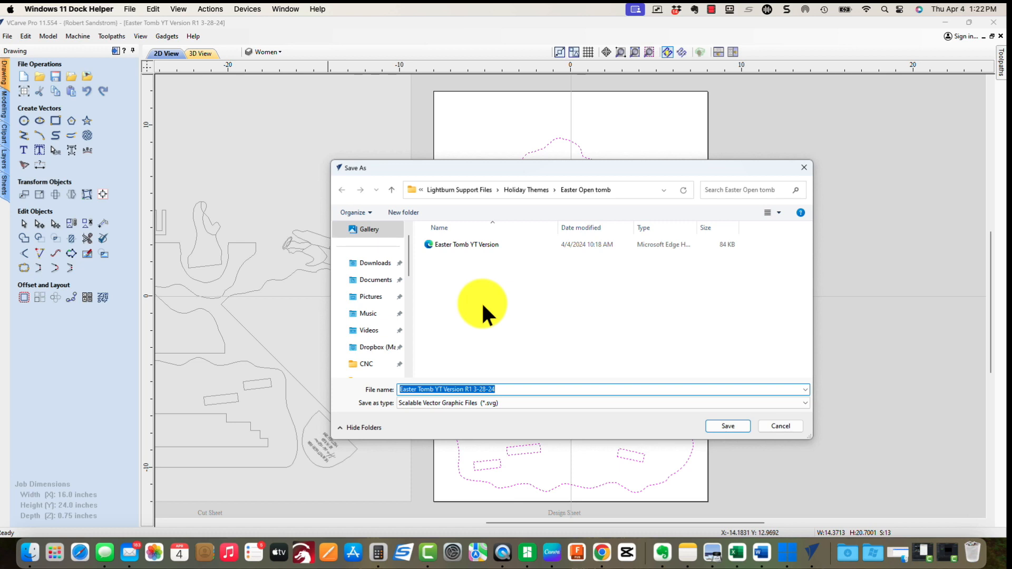
# - Save the vectors as the SVG file Easter Tomb YT Version R1 3-28-24, then switch to LightBurn and import that file
pyautogui.press('Return')
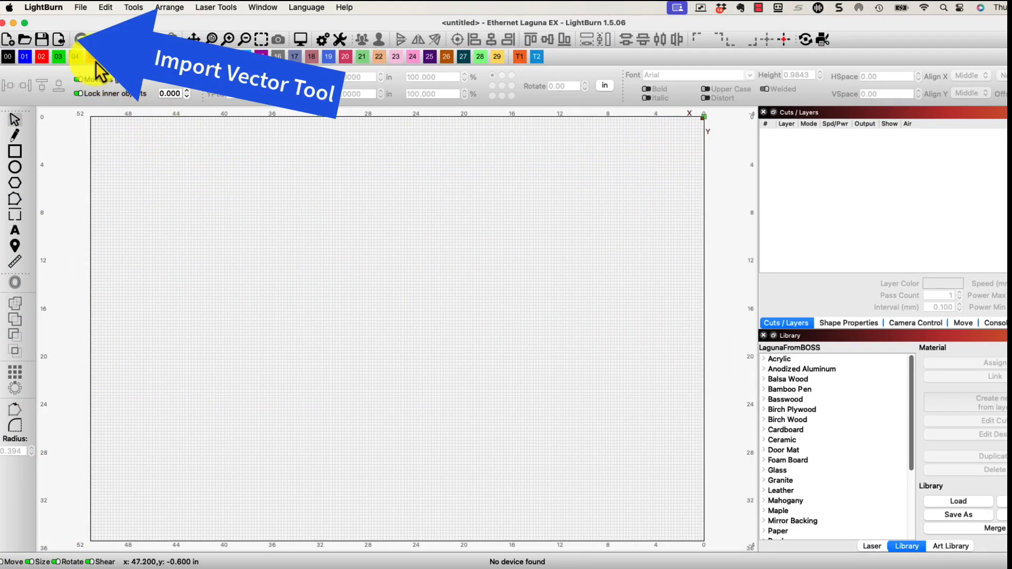
pyautogui.click(61, 40)
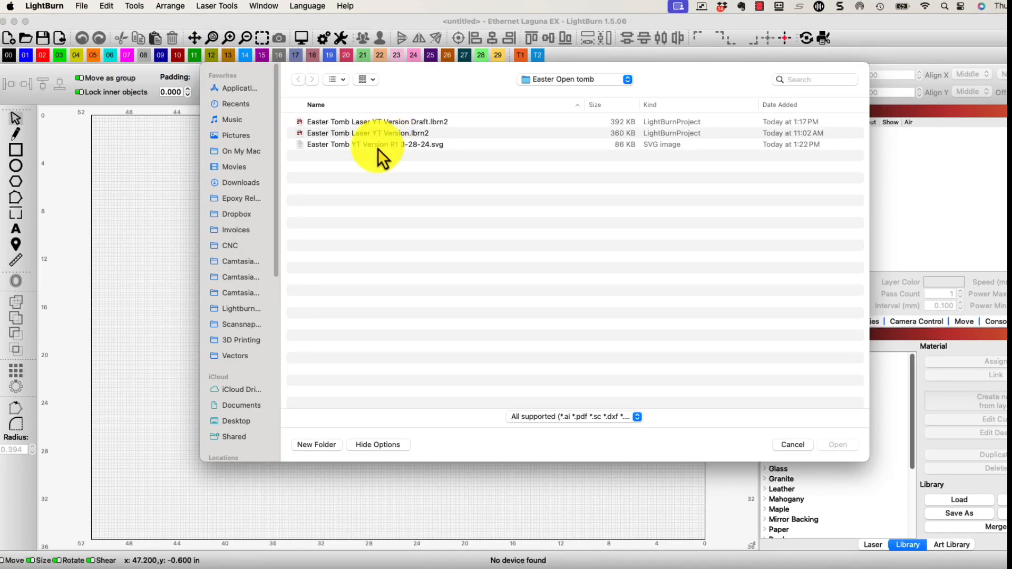
pyautogui.click(378, 145)
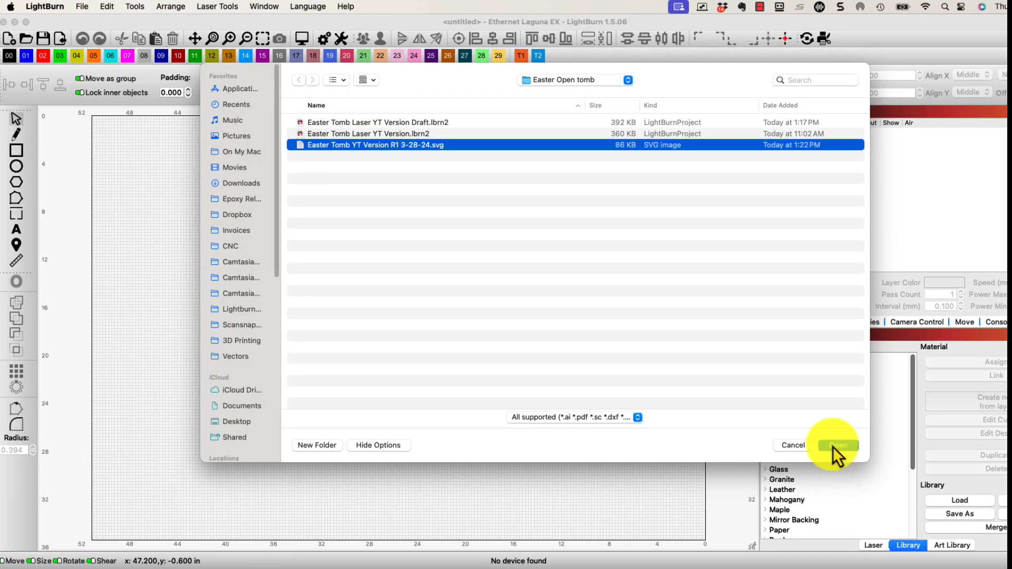
pyautogui.click(837, 444)
# - Move the angel figure out of the space below the tomb, up beside the outlines at about X 37.5, Y 9.5 in
pyautogui.scroll(4, 501, 280)
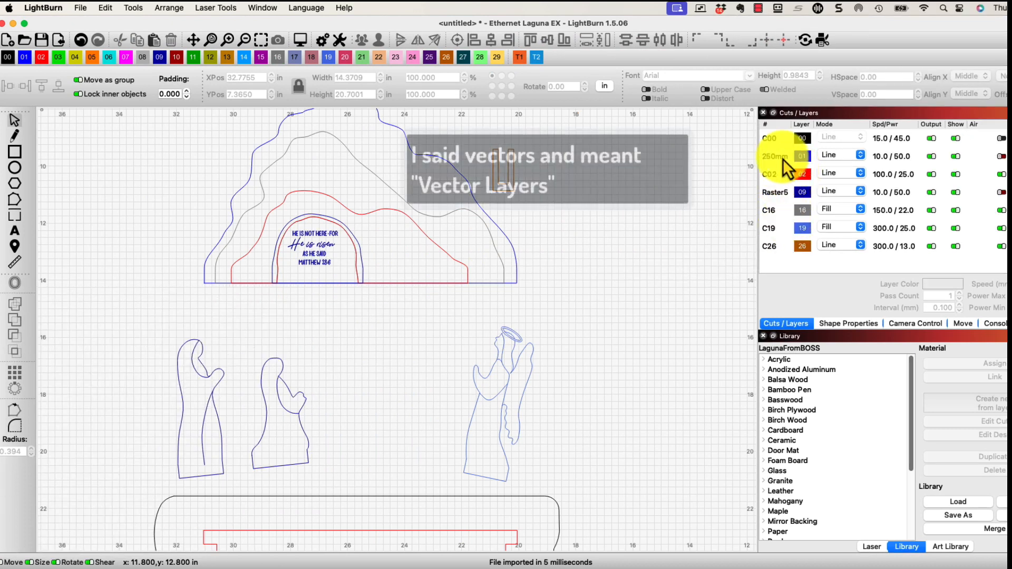
pyautogui.scroll(-5, 649, 214)
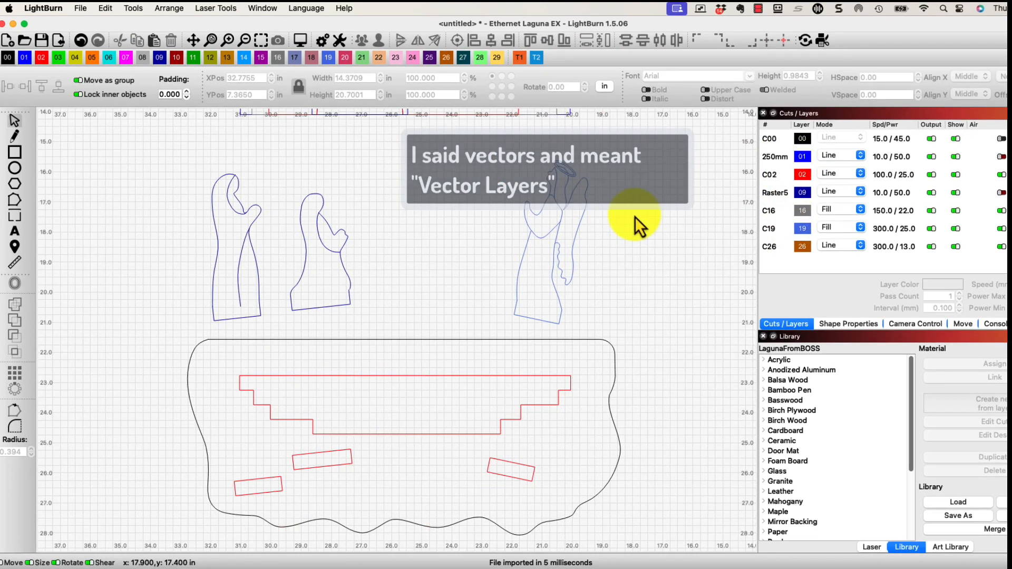
pyautogui.scroll(5, 631, 223)
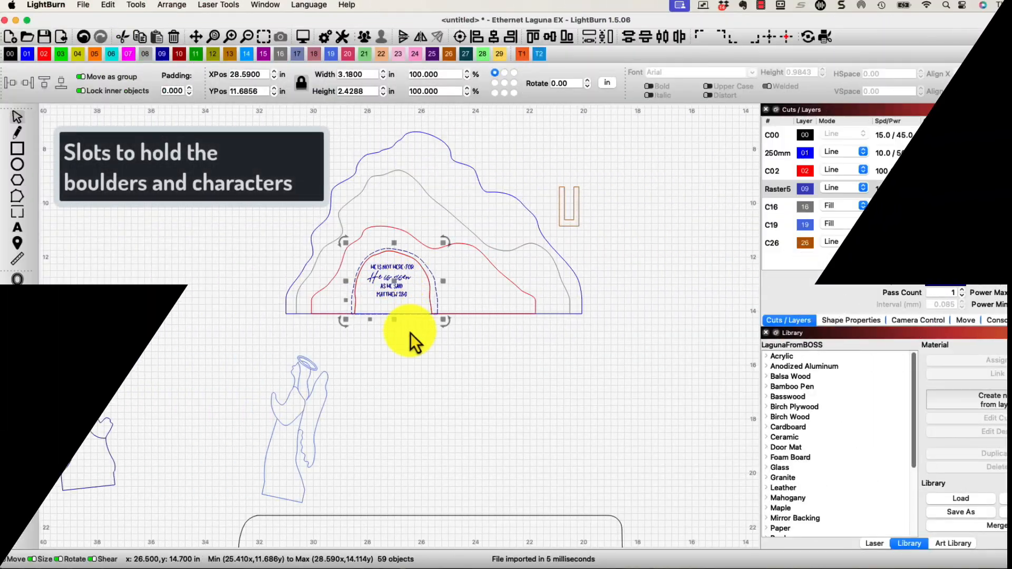
pyautogui.click(410, 333)
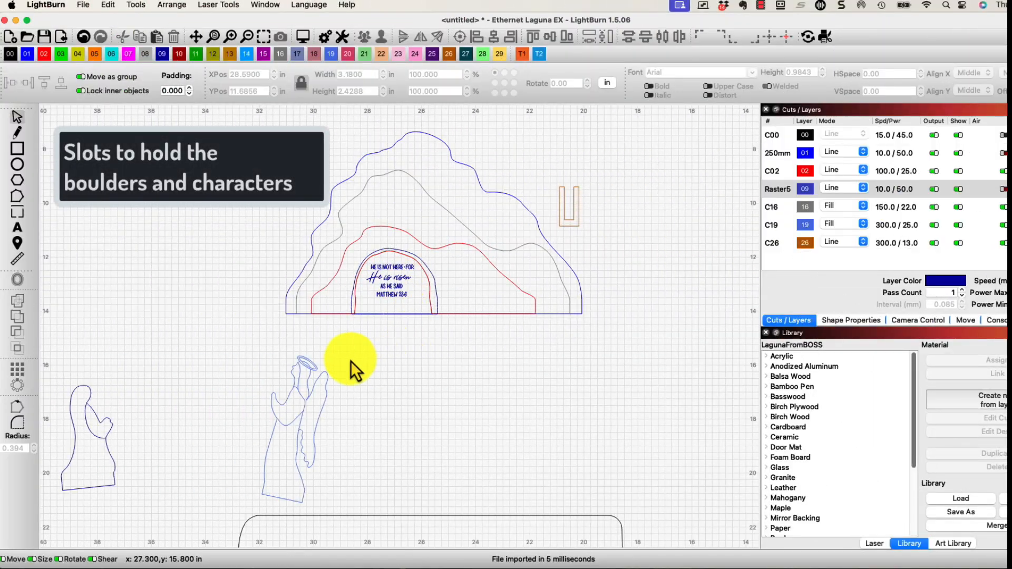
pyautogui.click(274, 403)
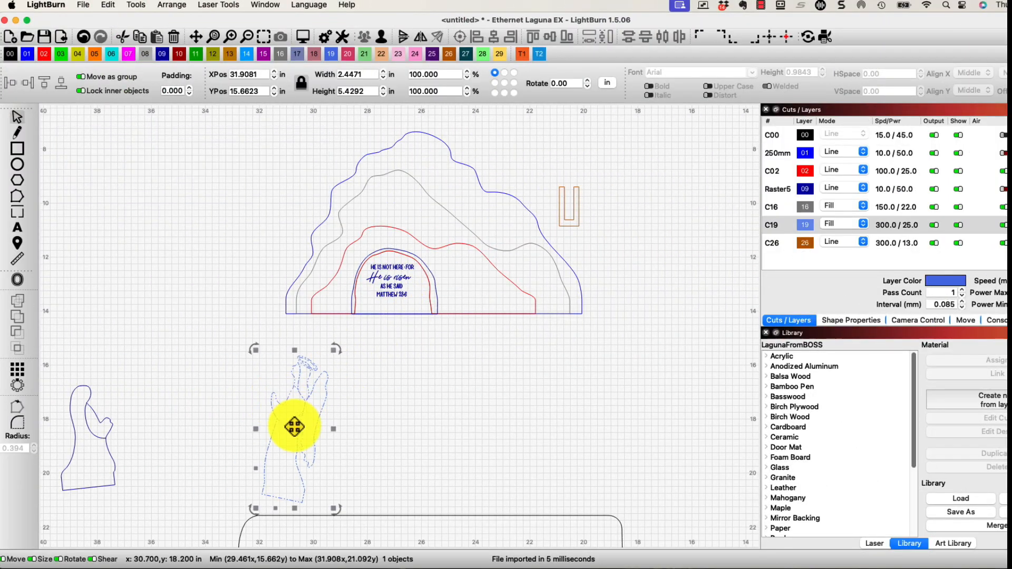
pyautogui.moveTo(294, 429); pyautogui.dragTo(140, 264)
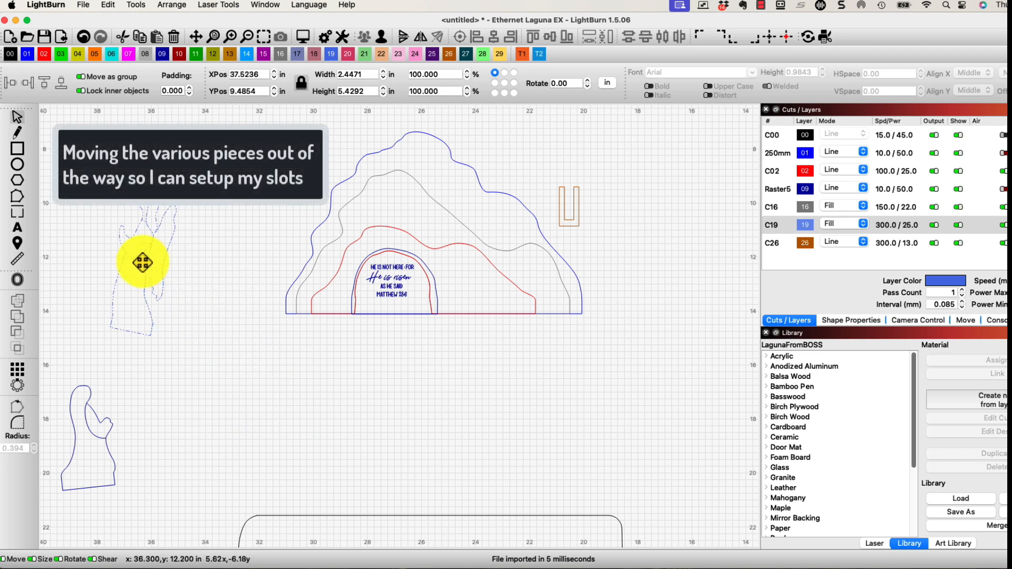
pyautogui.click(320, 344)
pyautogui.scroll(1, 364, 343)
pyautogui.moveTo(383, 350); pyautogui.dragTo(301, 429)
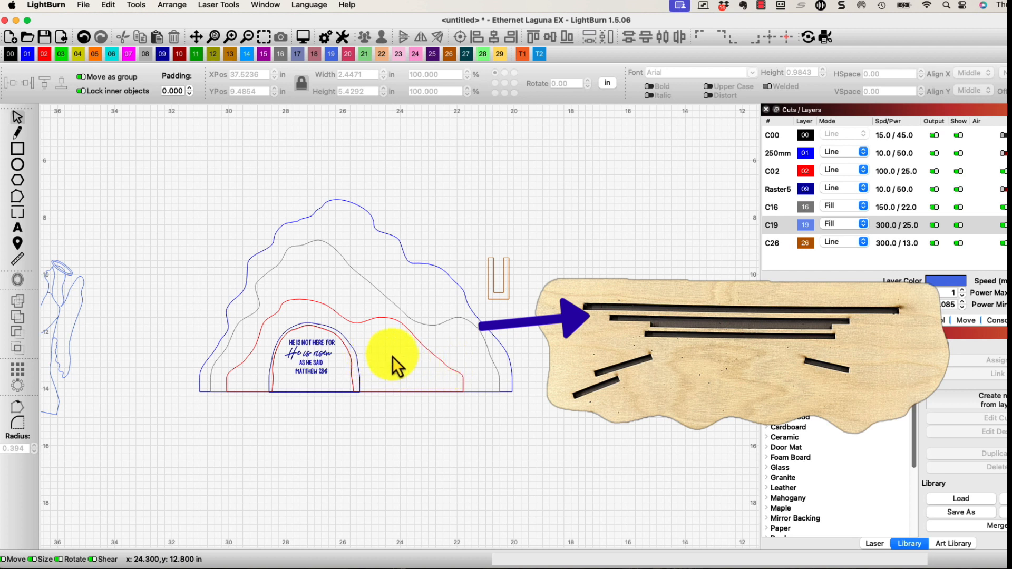
# - Draw a slot rectangle about 11.02 in wide and 0.5 in high along the base of the outer boulder outline
pyautogui.scroll(-3, 406, 355)
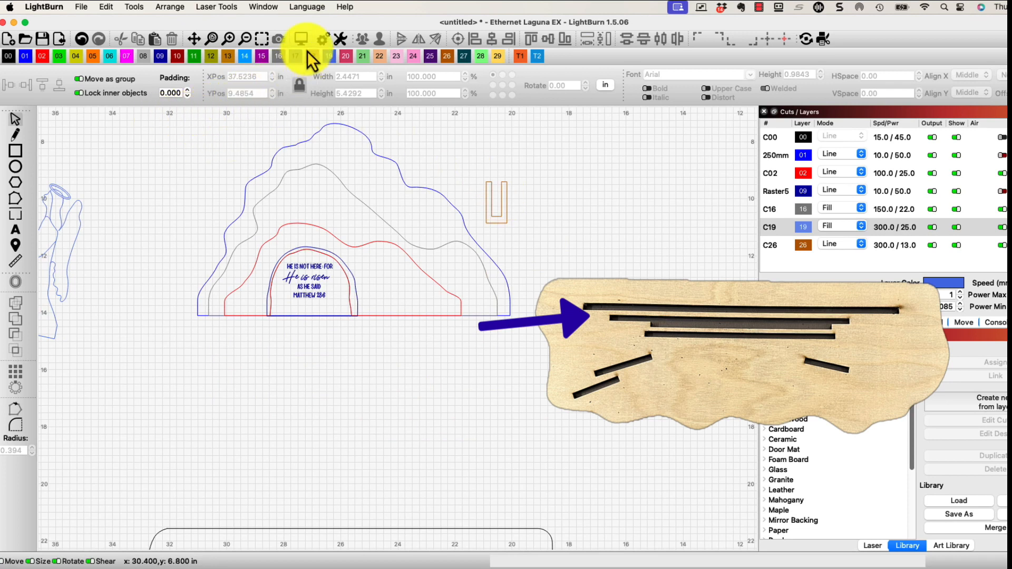
pyautogui.click(16, 150)
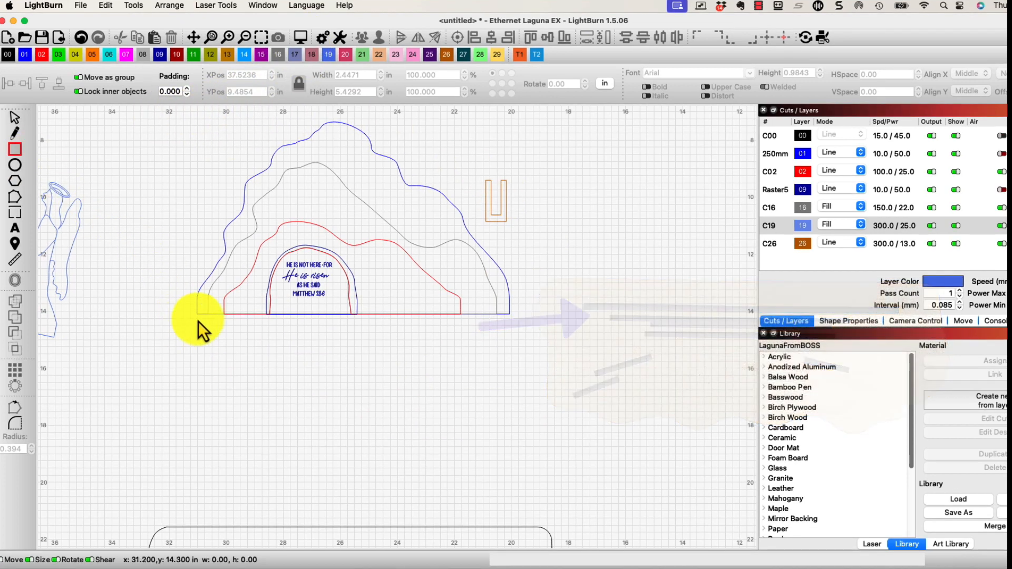
pyautogui.moveTo(198, 321); pyautogui.dragTo(512, 331)
pyautogui.scroll(5, 512, 330)
pyautogui.click(17, 120)
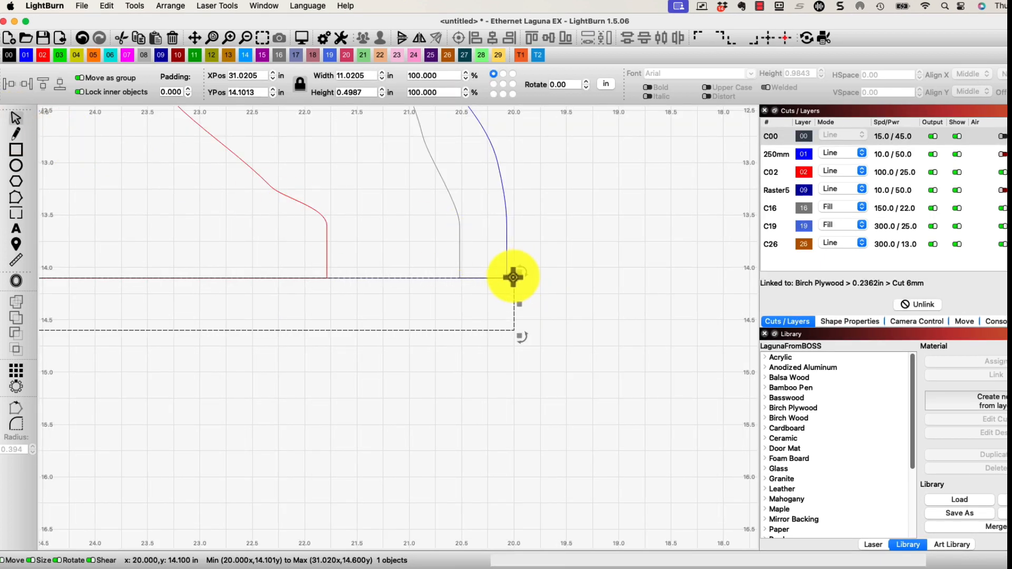
# - Align the rectangle's ends with both base corners of the outer boulder outline, making it about 10.96 in wide
pyautogui.moveTo(513, 279); pyautogui.dragTo(506, 278)
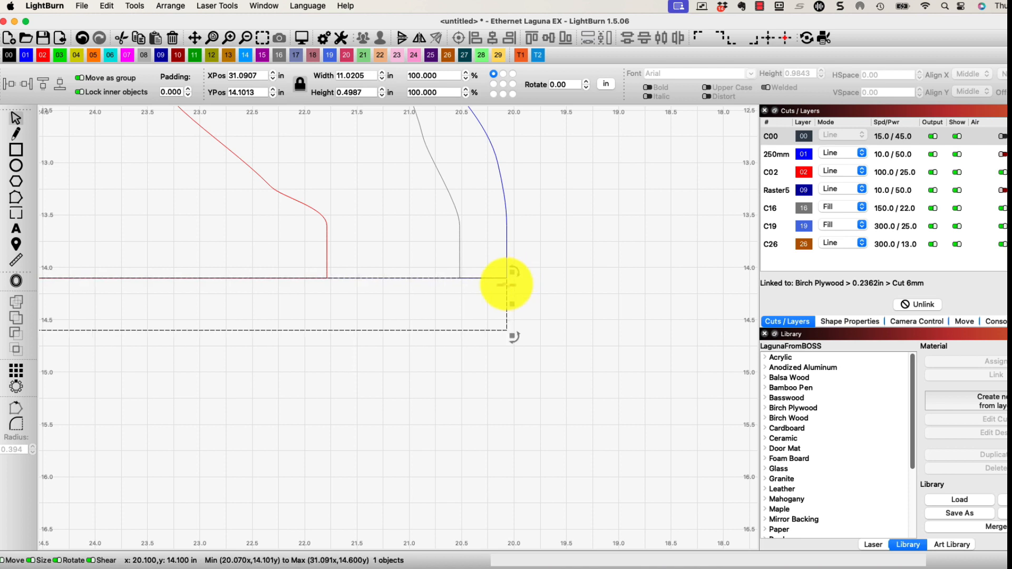
pyautogui.hscroll(-2, 364, 312)
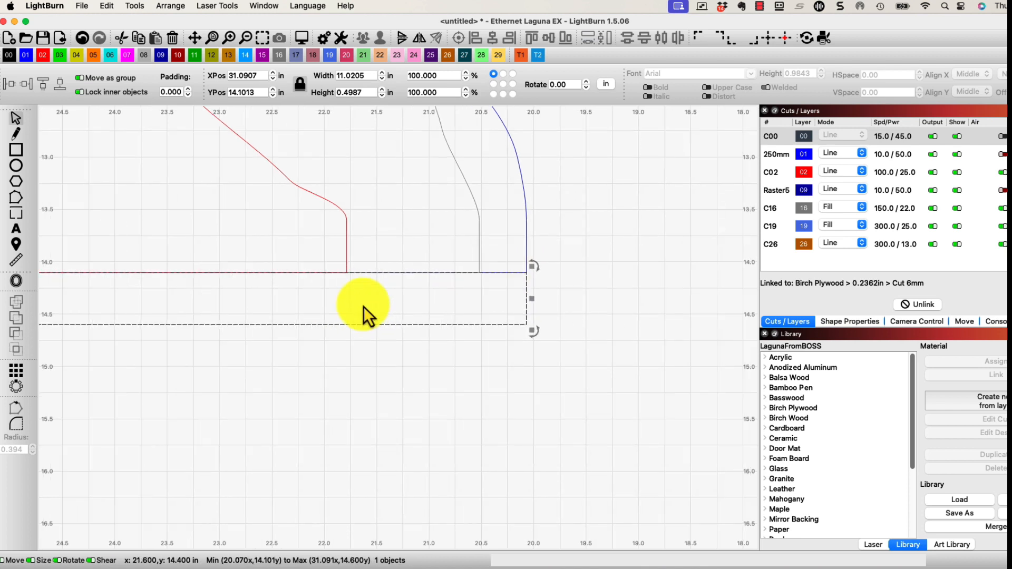
pyautogui.scroll(1, 362, 303)
pyautogui.scroll(-3, 337, 189)
pyautogui.scroll(-2, 340, 201)
pyautogui.scroll(-2, 346, 244)
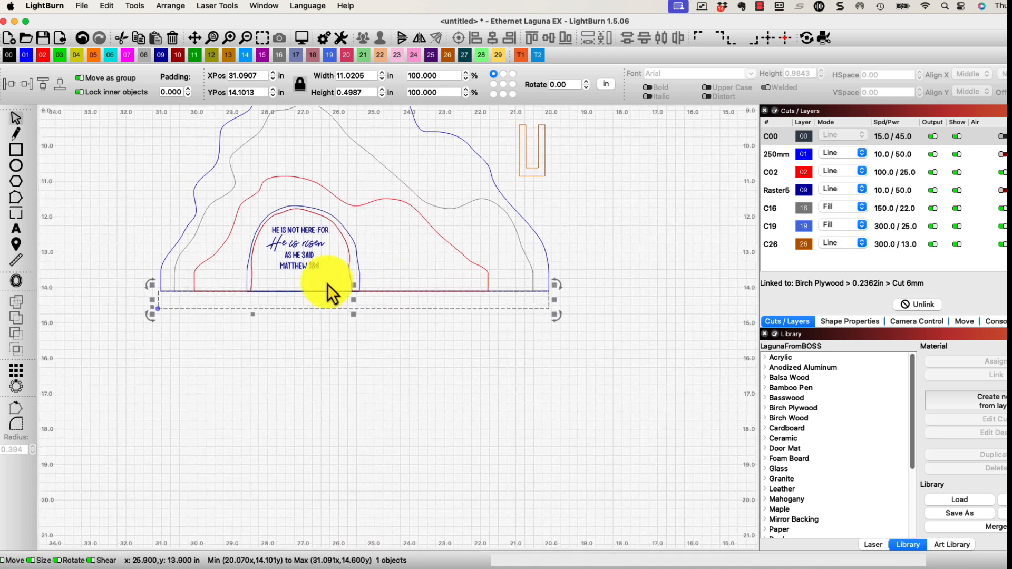
pyautogui.scroll(5, 157, 279)
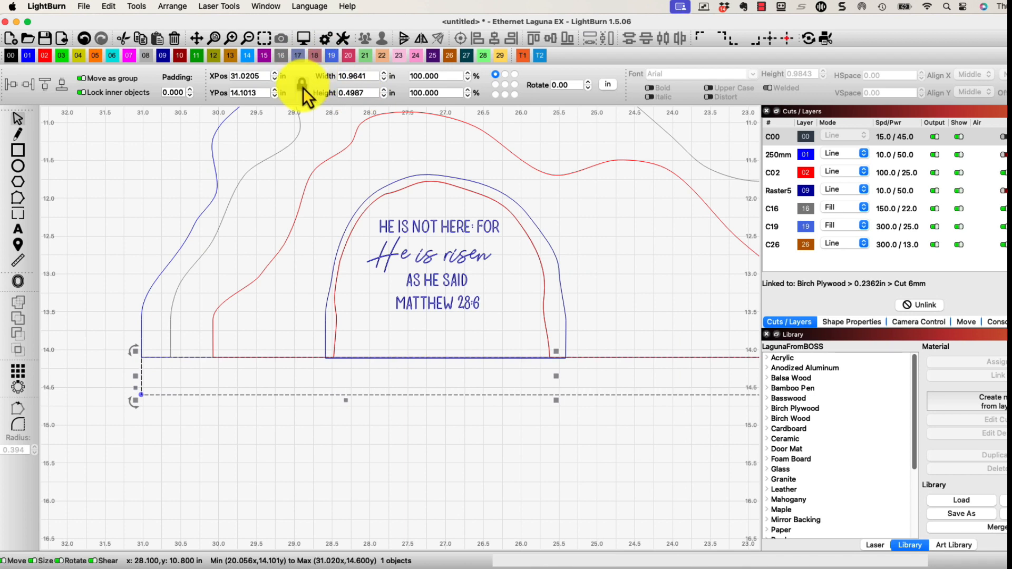
# - Unlock the rectangle's aspect ratio and set its height to 0.190 in
pyautogui.click(301, 86)
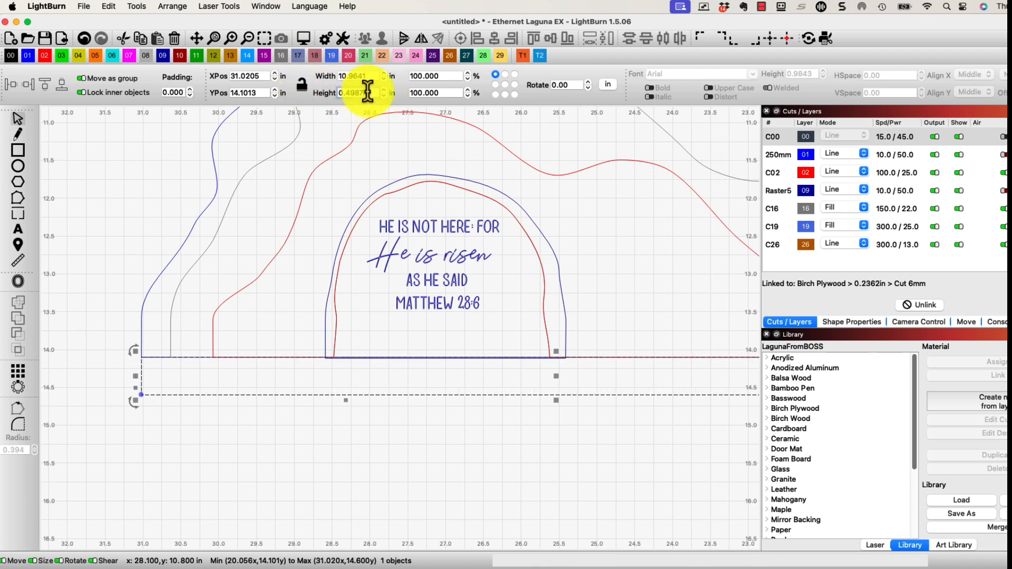
pyautogui.click(368, 93)
pyautogui.press('BackSpace')
pyautogui.press('BackSpace')
pyautogui.press('BackSpace')
pyautogui.press('BackSpace')
pyautogui.press('BackSpace')
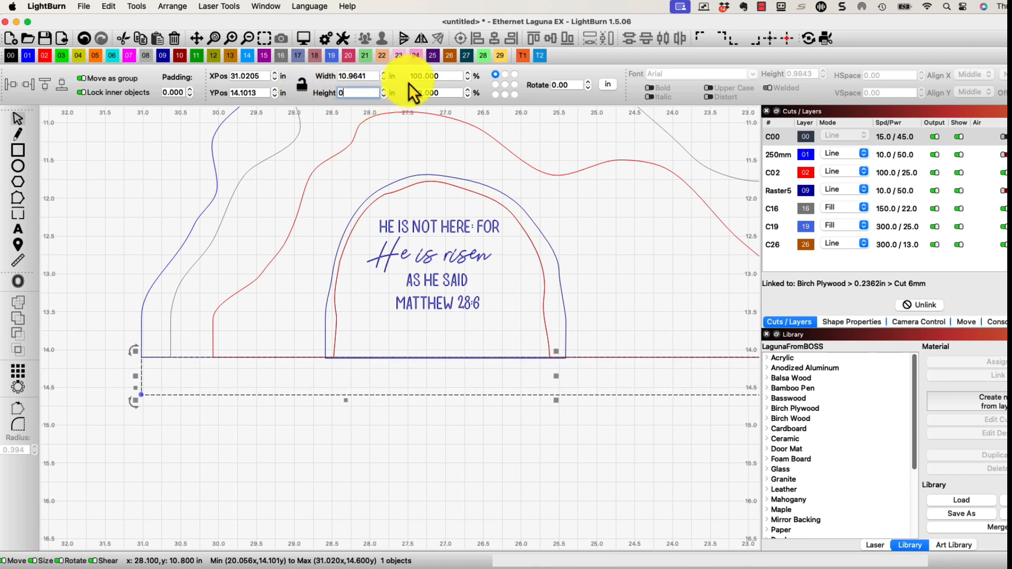
pyautogui.write('.190')
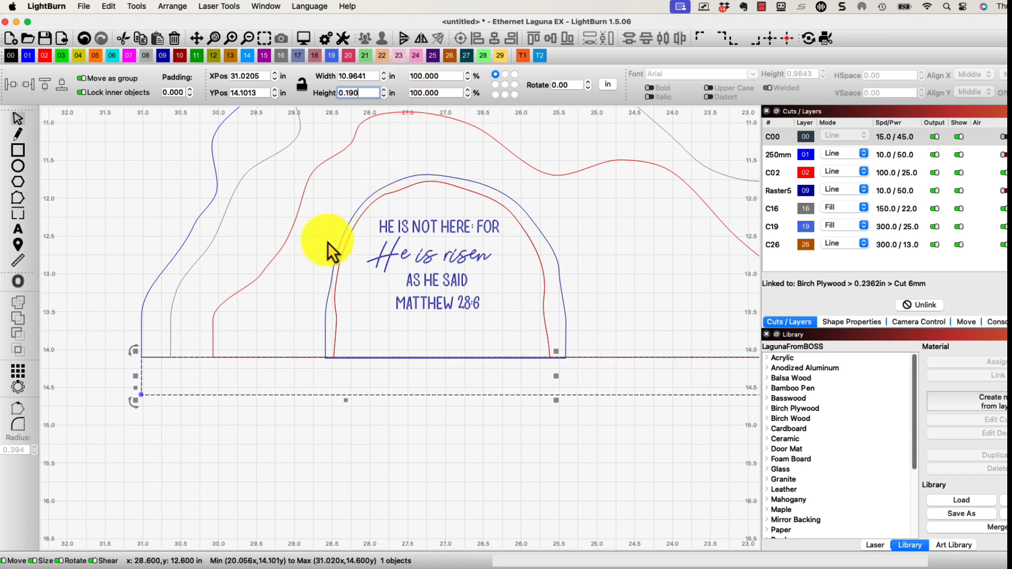
pyautogui.click(175, 423)
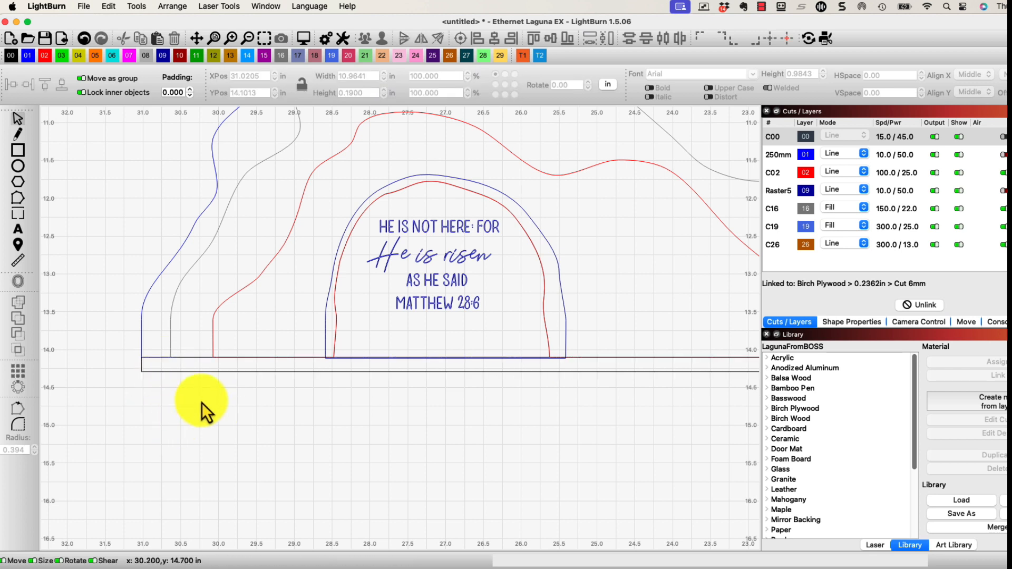
# - Duplicate the slot rectangle and shift the copy 0.25 in downward
pyautogui.scroll(-2, 202, 402)
pyautogui.scroll(-4, 201, 403)
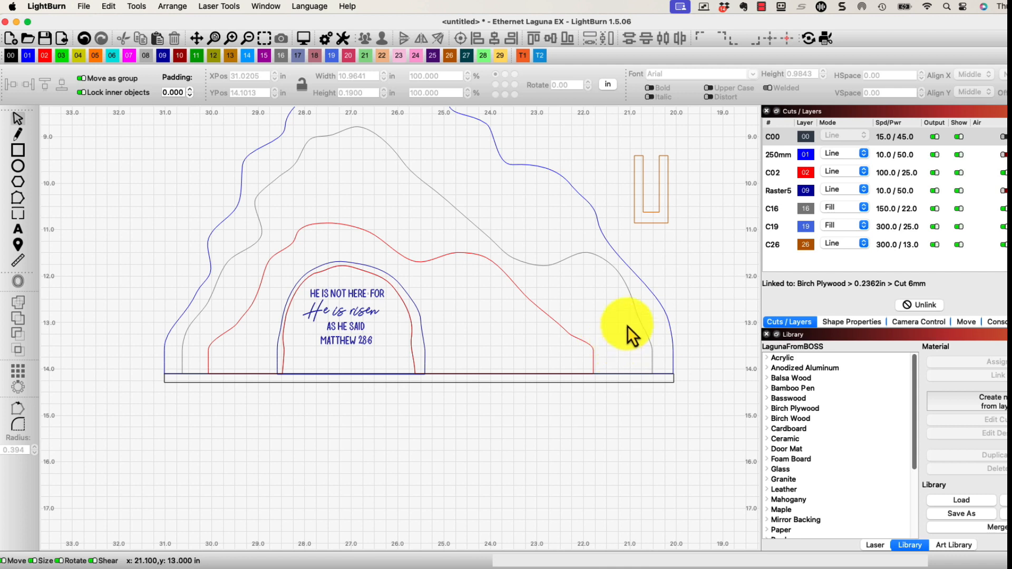
pyautogui.scroll(1, 521, 398)
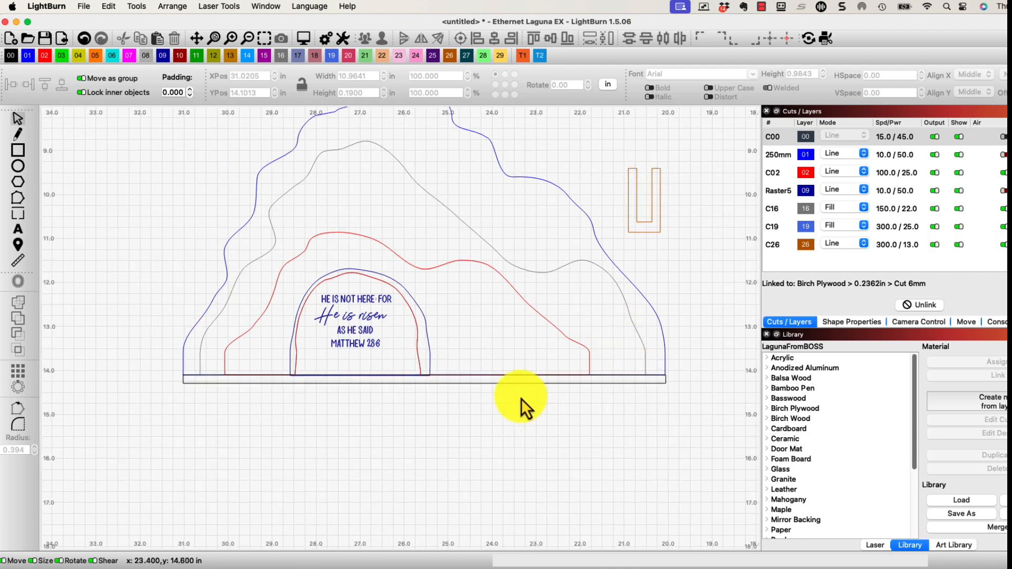
pyautogui.scroll(2, 517, 392)
pyautogui.click(516, 378)
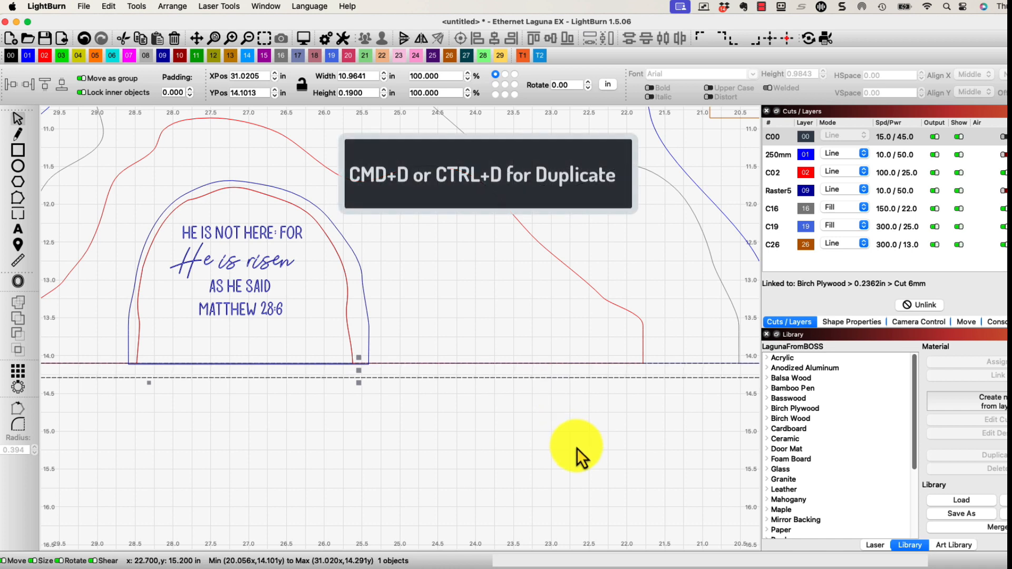
pyautogui.press('super+d')
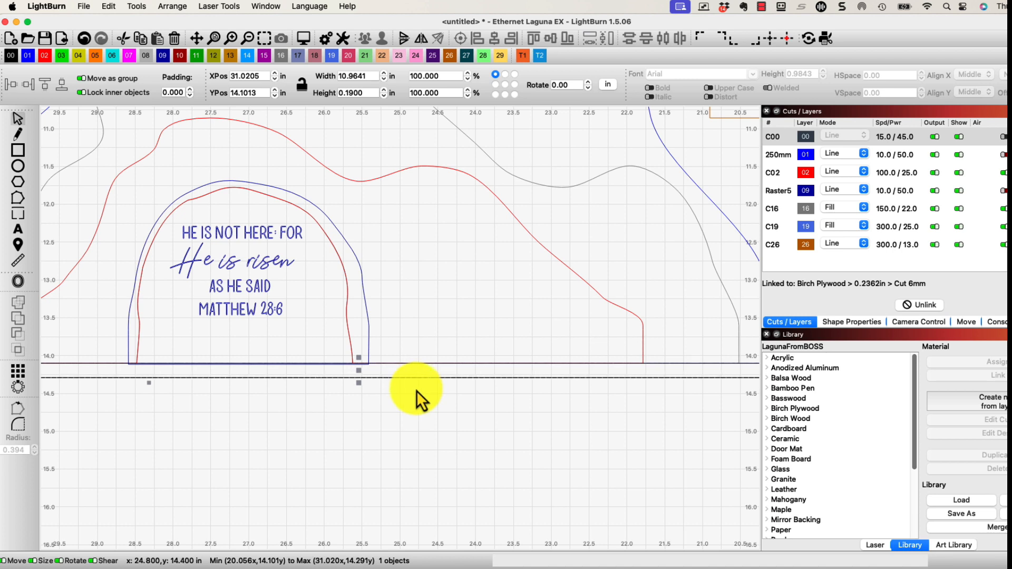
pyautogui.press('Down')
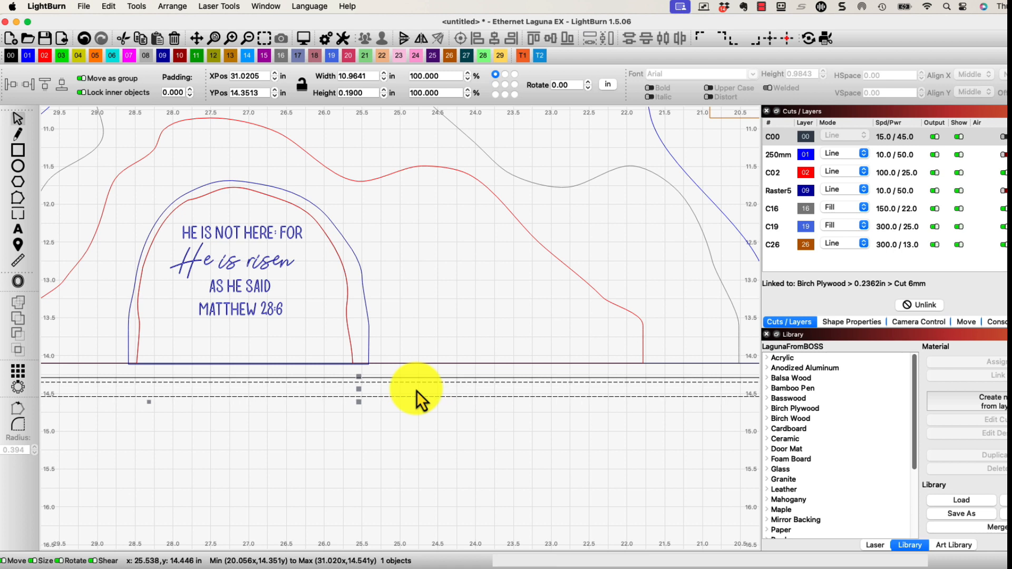
# - Snap the copy's upper edge onto the lower edge of the first slot, and inspect the joint up close
pyautogui.moveTo(399, 384); pyautogui.dragTo(399, 381)
pyautogui.scroll(8, 398, 379)
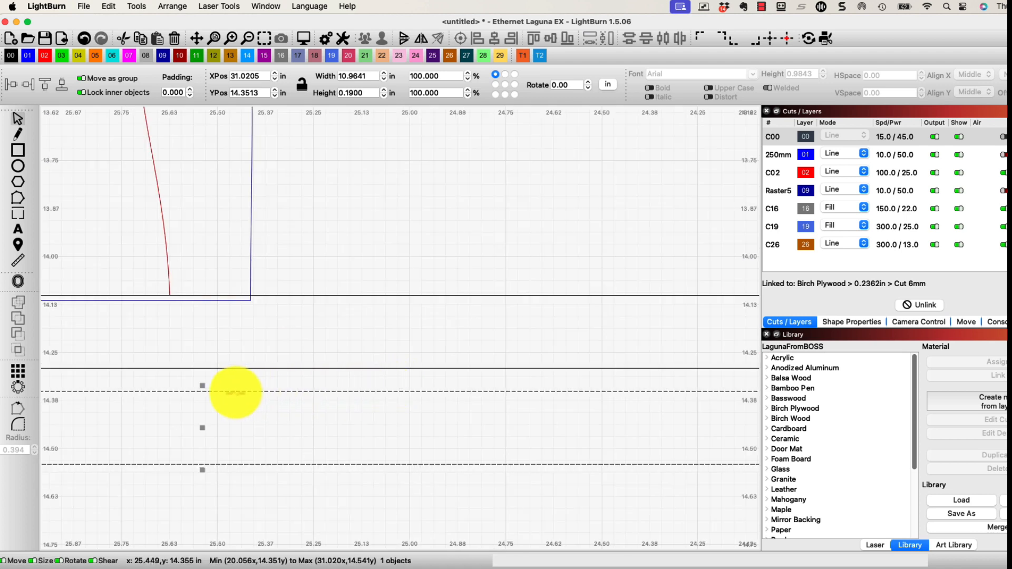
pyautogui.moveTo(237, 391); pyautogui.dragTo(238, 370)
pyautogui.scroll(3, 239, 372)
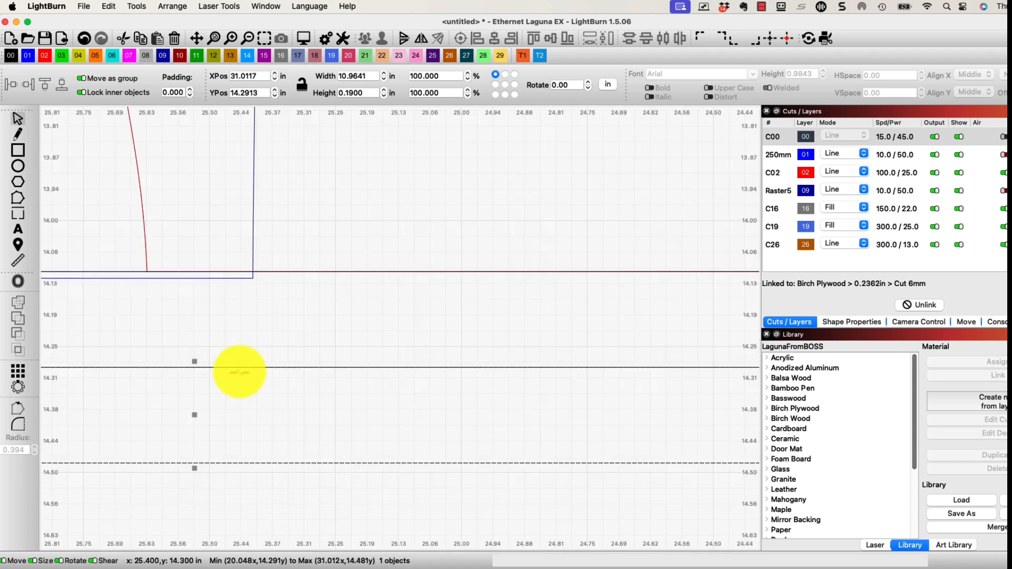
pyautogui.scroll(4, 239, 375)
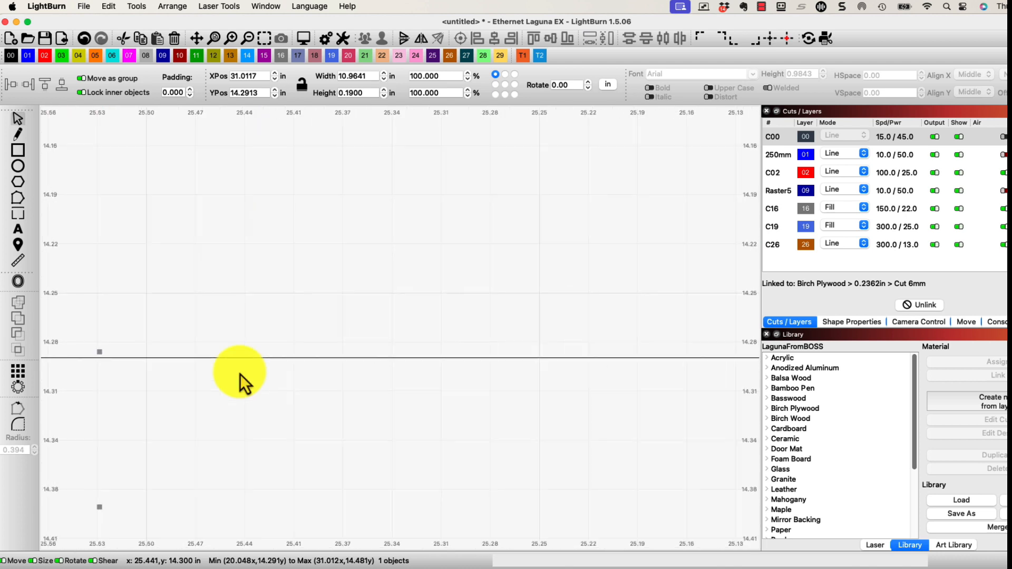
pyautogui.scroll(-8, 240, 374)
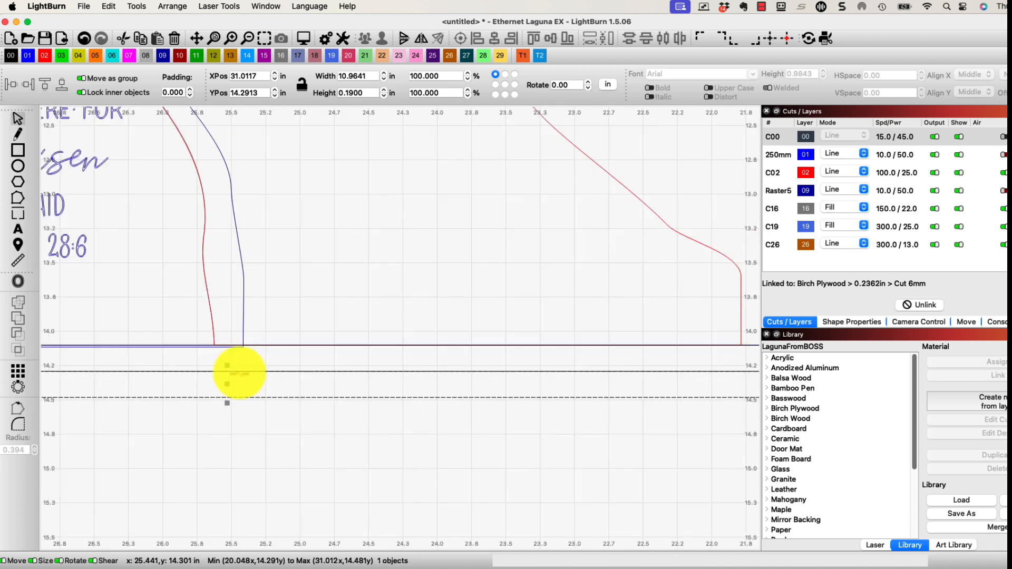
pyautogui.scroll(-4, 359, 450)
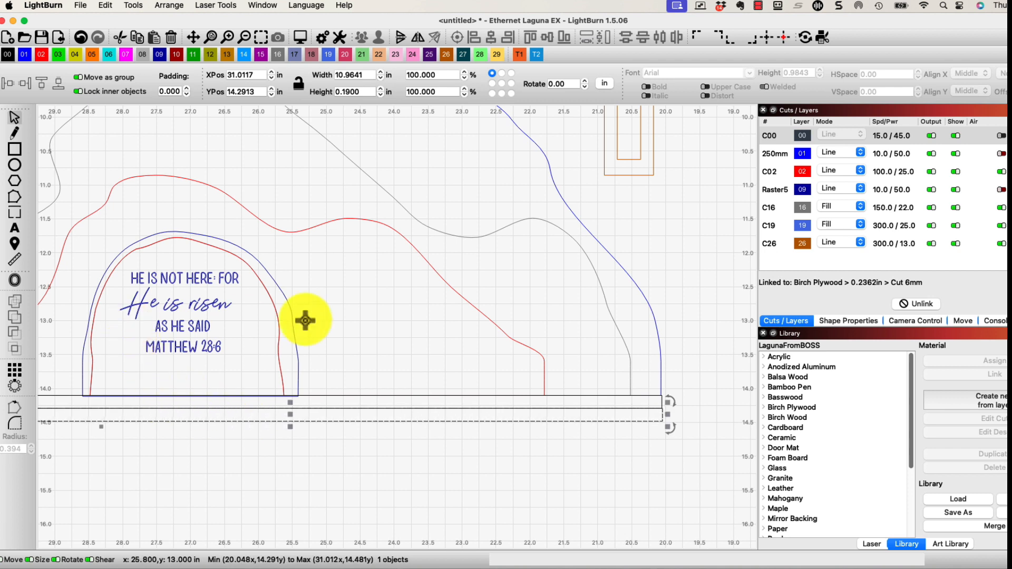
# - Assign the lower rectangle to tool layer T1 as a non-cutting spacer
pyautogui.click(519, 54)
pyautogui.click(424, 486)
pyautogui.moveTo(218, 429); pyautogui.dragTo(277, 436)
pyautogui.moveTo(192, 422); pyautogui.dragTo(388, 436)
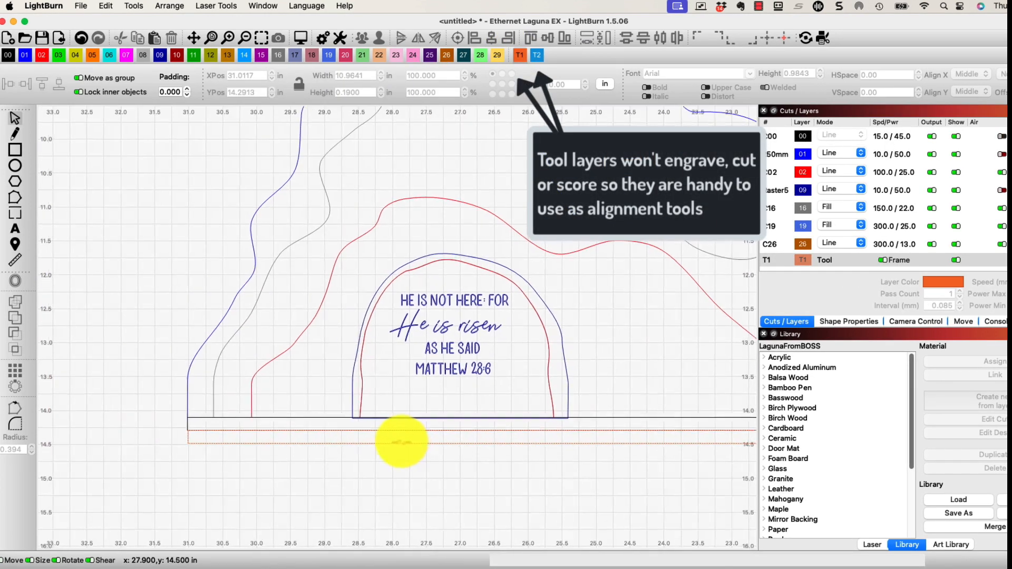
# - Duplicate the original black slot and shift the copy 0.5 in downward, below the T1 spacer
pyautogui.click(188, 423)
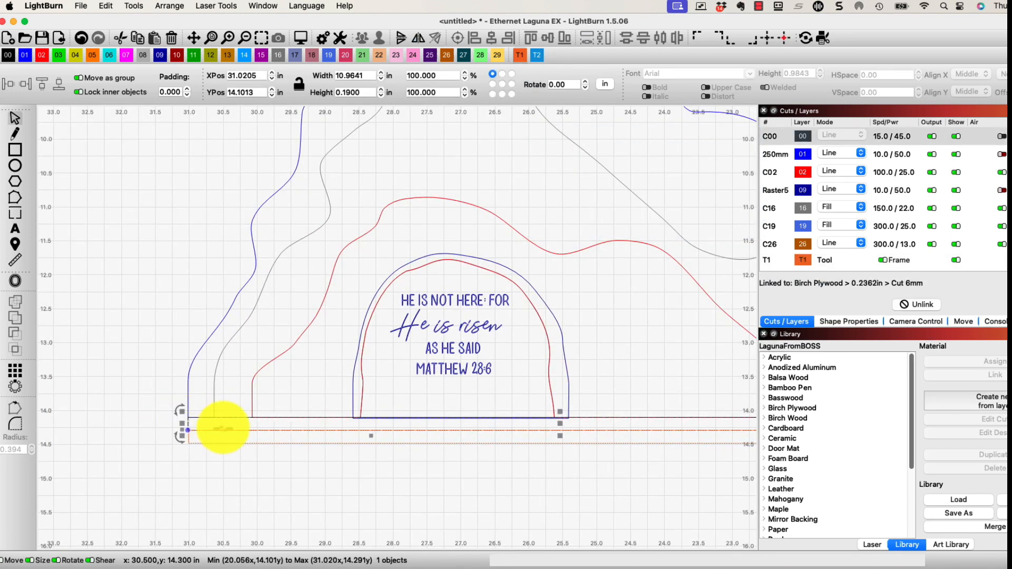
pyautogui.press('super+d')
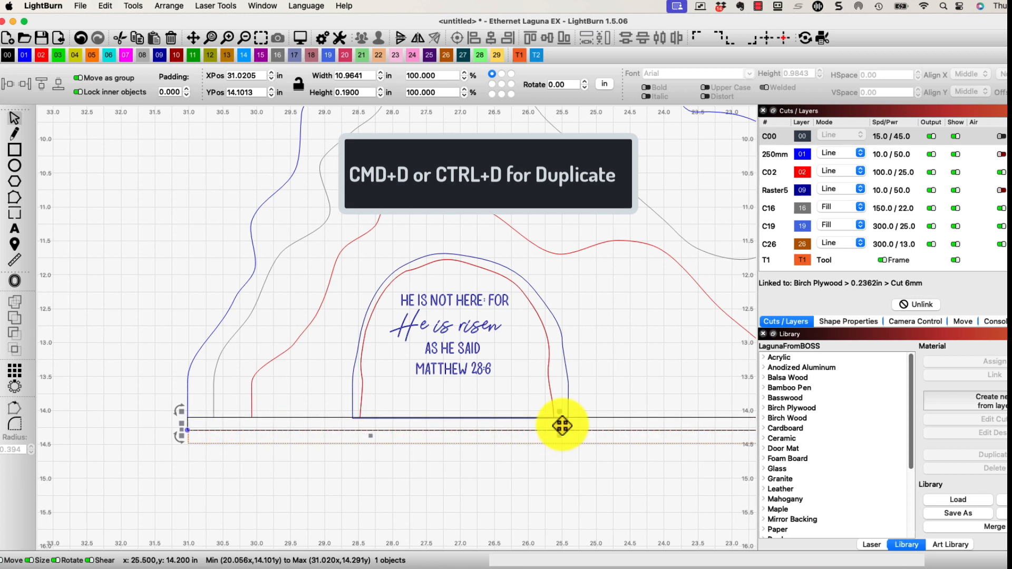
pyautogui.press('Down')
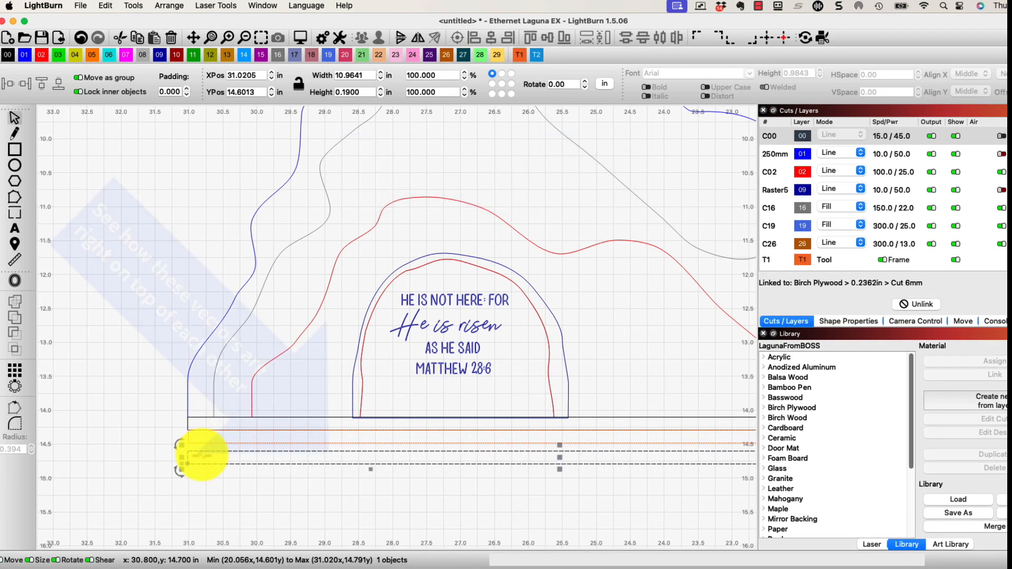
# - Snap the lower black slot's upper edge onto the lower edge of the T1 spacer
pyautogui.moveTo(202, 457); pyautogui.dragTo(205, 444)
pyautogui.scroll(15, 206, 443)
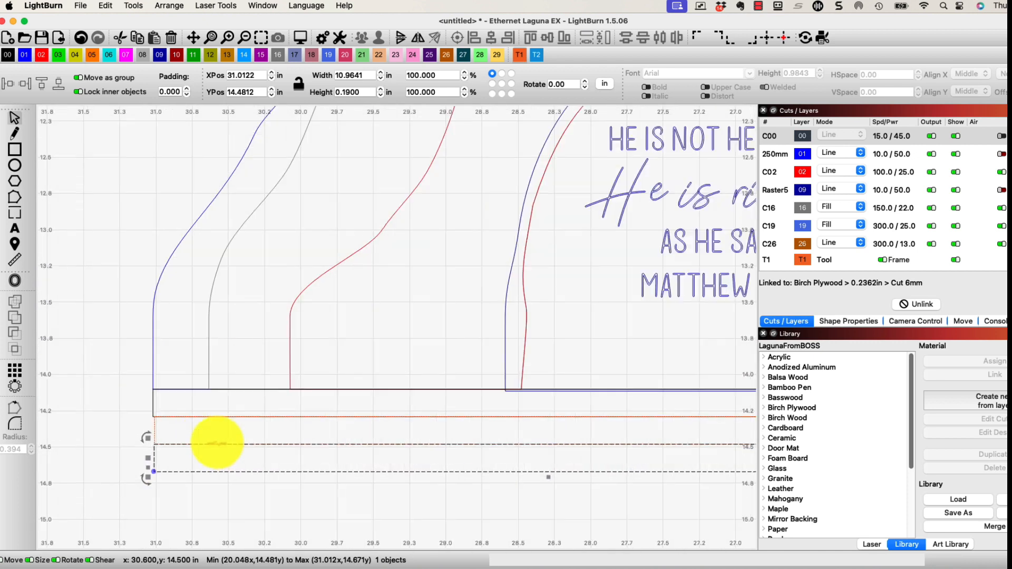
pyautogui.scroll(-12, 219, 443)
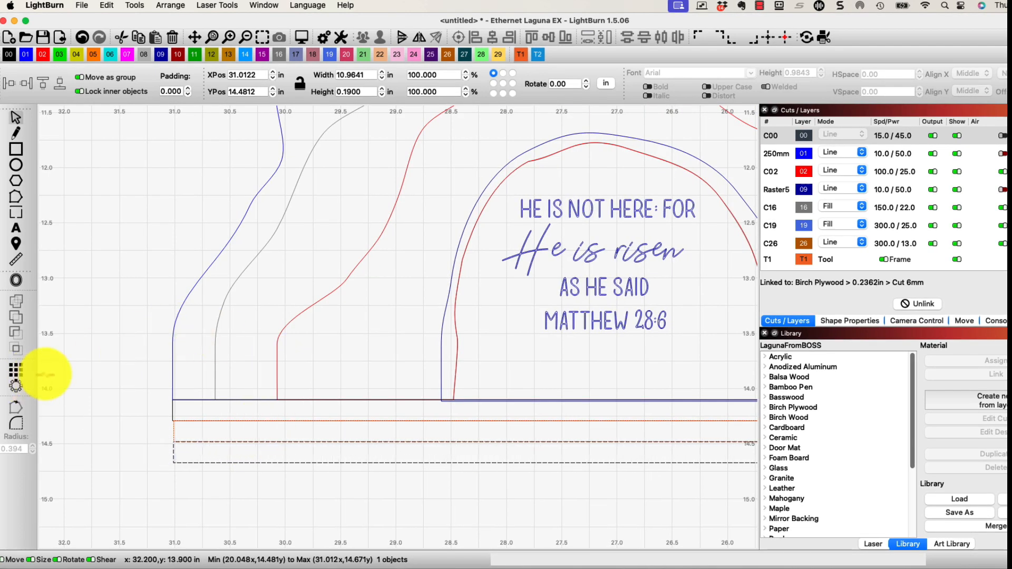
pyautogui.click(131, 401)
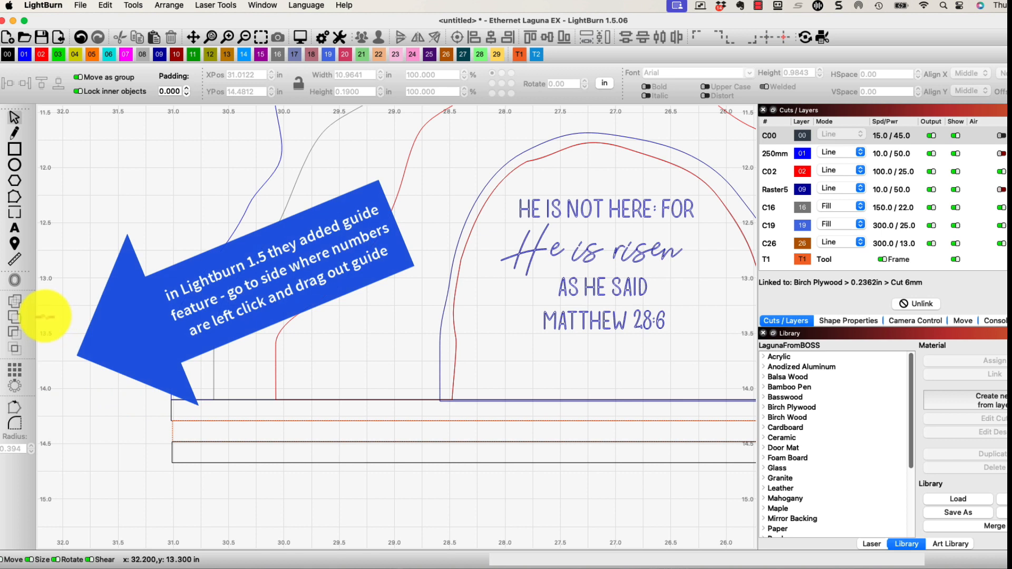
# - Place vertical guides at the left and right ends of the red boulder outline's base
pyautogui.moveTo(39, 315)
pyautogui.mouseDown()
pyautogui.moveTo(151, 355)
pyautogui.moveTo(272, 361)
pyautogui.mouseUp()
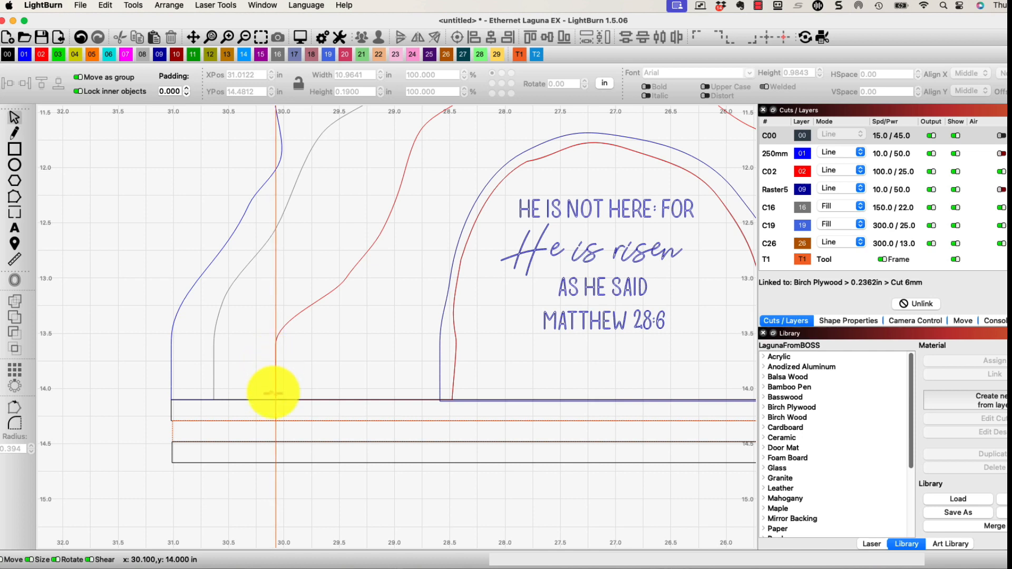
pyautogui.scroll(-10, 293, 412)
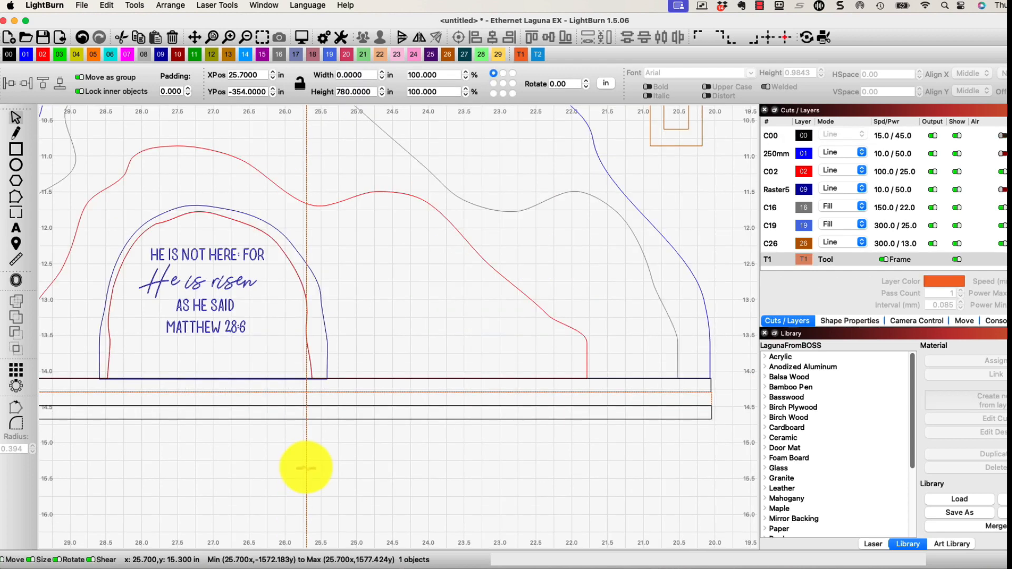
pyautogui.moveTo(306, 468); pyautogui.dragTo(587, 459)
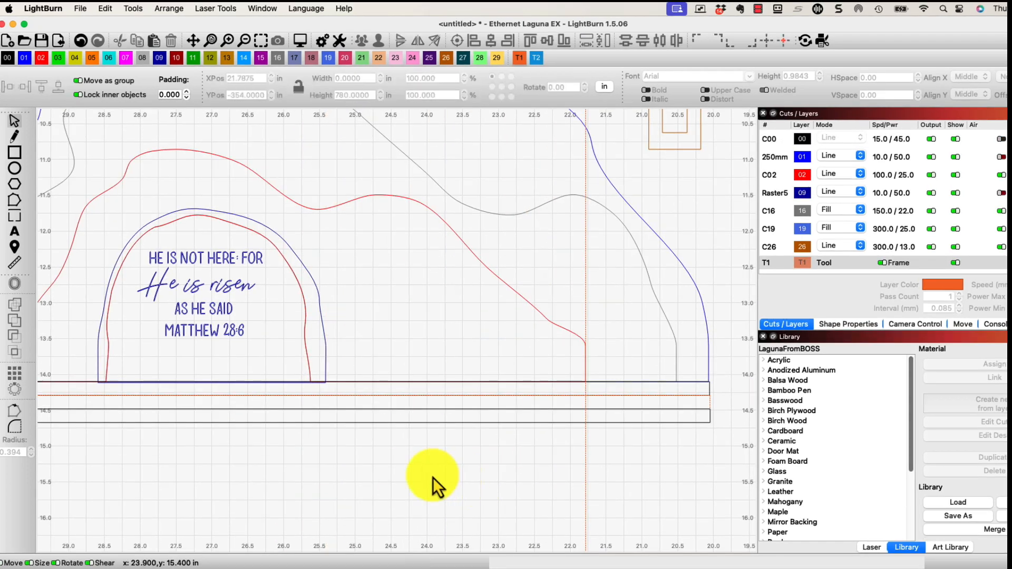
# - Shorten both ends of the lower black slot to meet the two guides, making it about 8.30 in wide
pyautogui.click(668, 422)
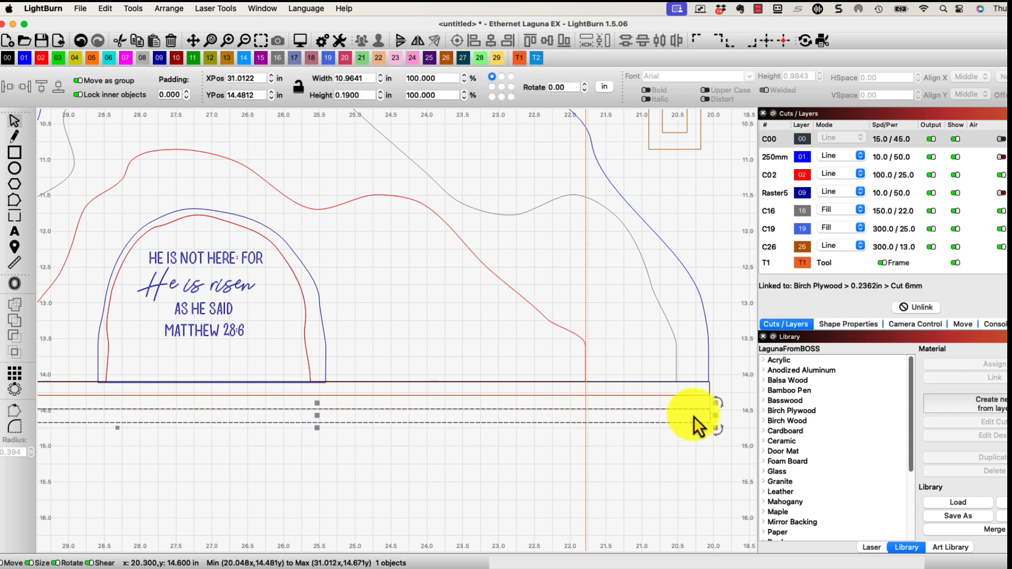
pyautogui.moveTo(714, 418); pyautogui.dragTo(591, 422)
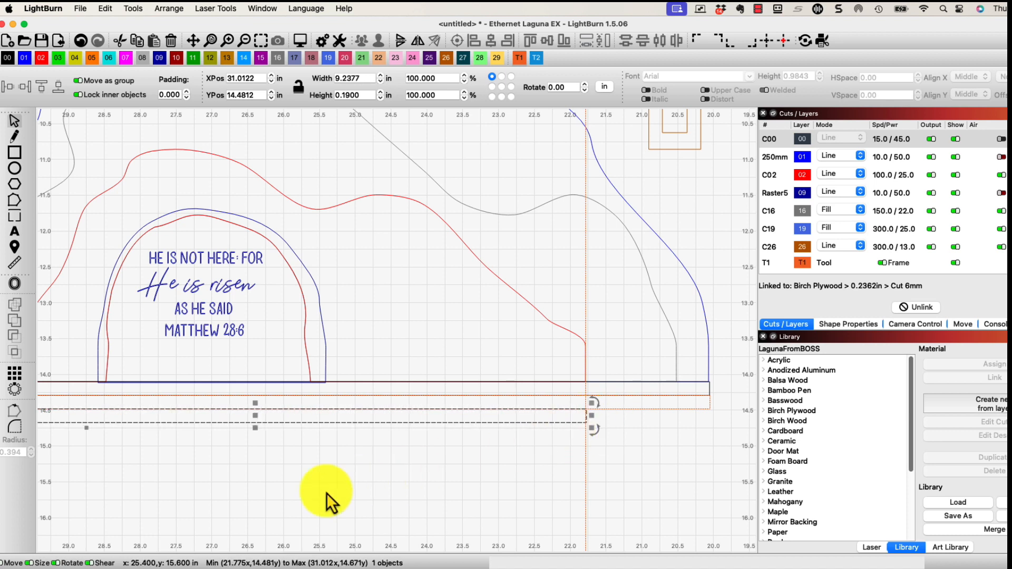
pyautogui.moveTo(326, 492); pyautogui.dragTo(645, 501)
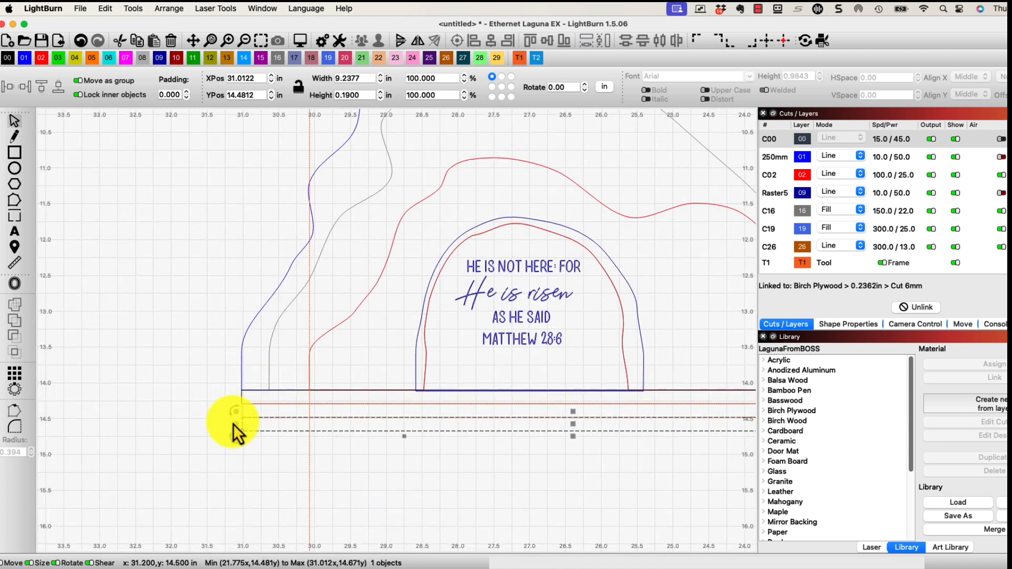
pyautogui.moveTo(235, 421); pyautogui.dragTo(310, 428)
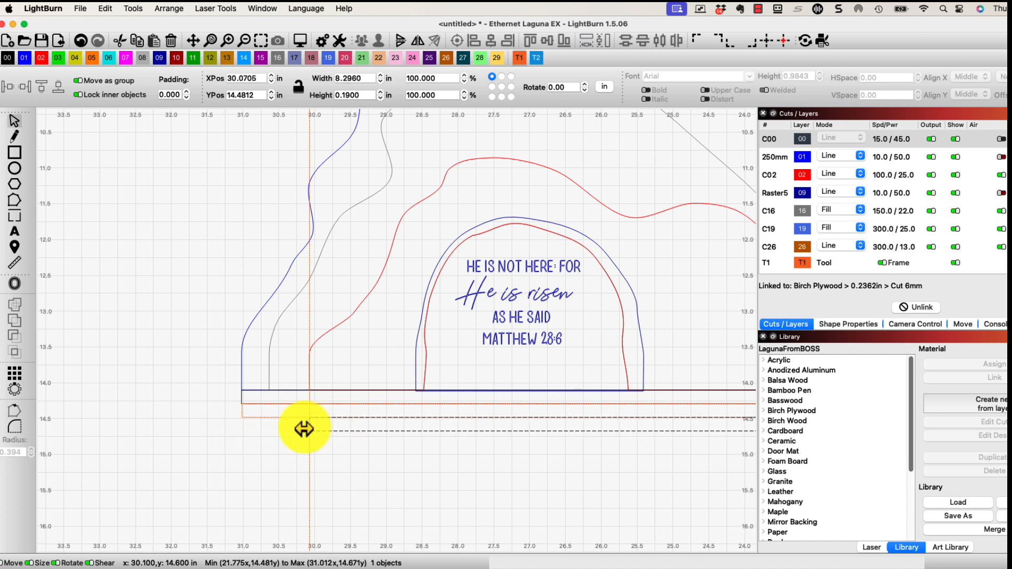
pyautogui.moveTo(304, 429); pyautogui.dragTo(304, 430)
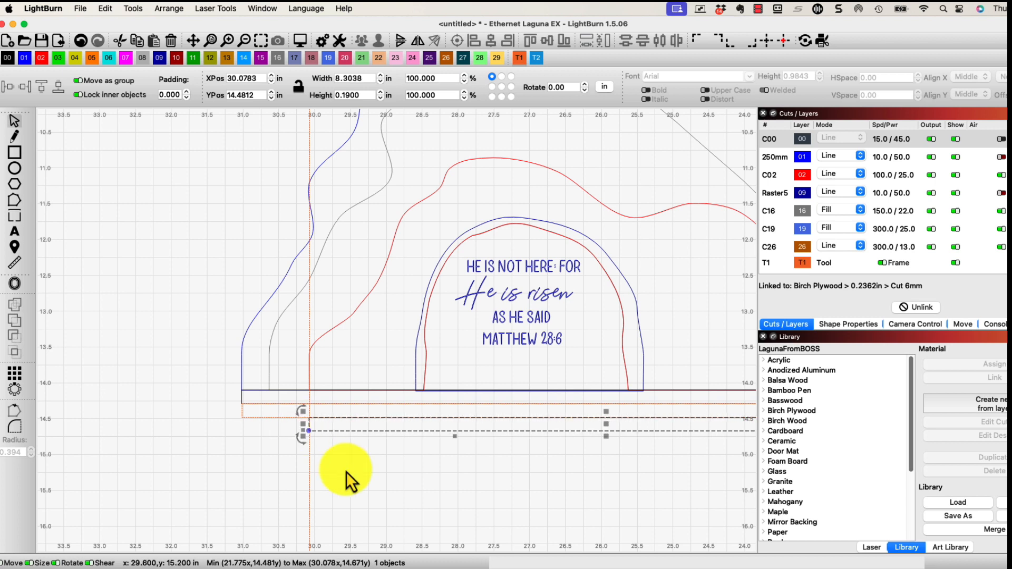
pyautogui.scroll(1, 347, 473)
pyautogui.scroll(-4, 347, 470)
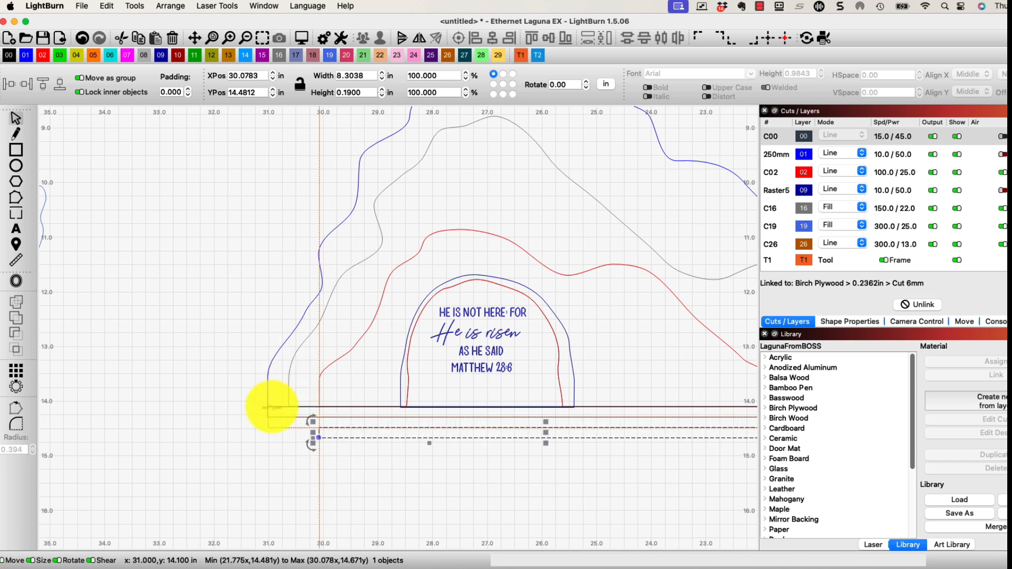
pyautogui.click(345, 392)
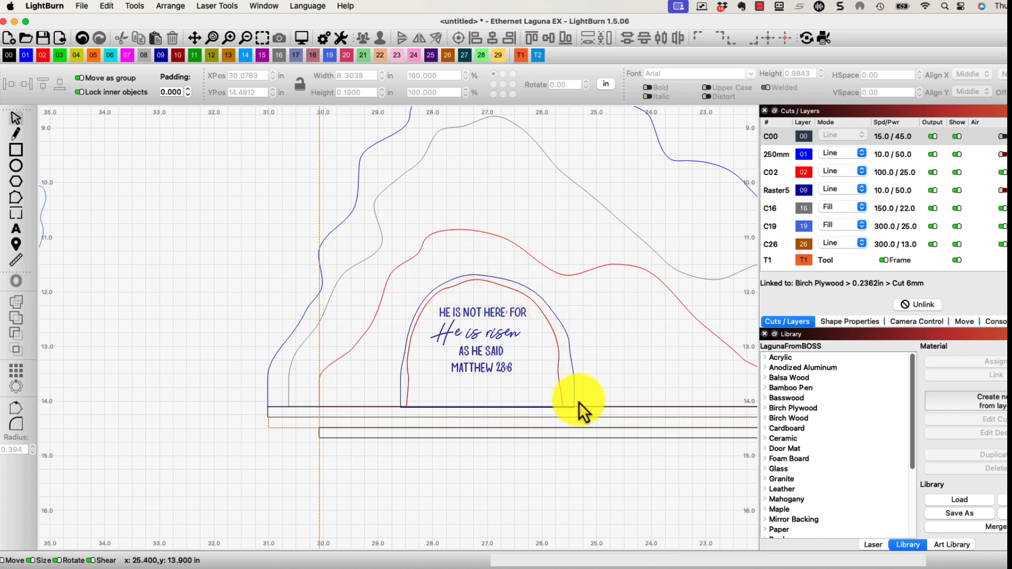
# - Shift the tomb door with the verse text slightly, to about X 28.609 in and Y 11.681 in
pyautogui.click(481, 276)
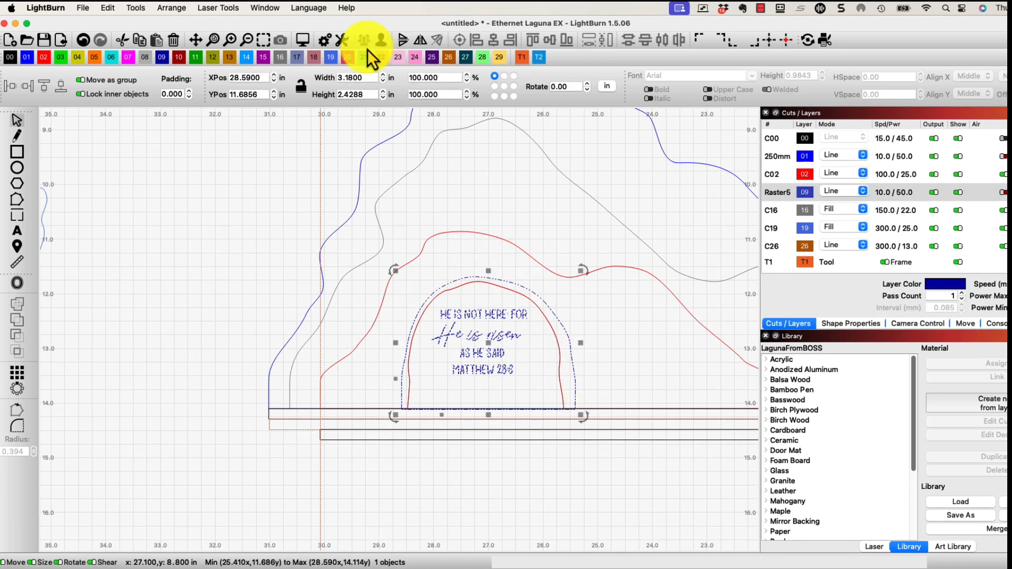
pyautogui.click(622, 375)
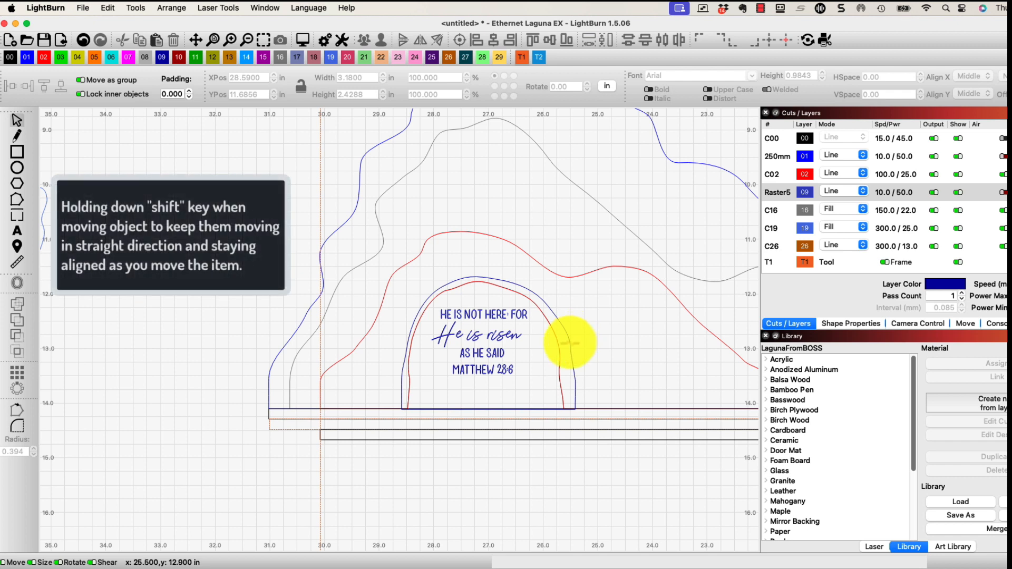
pyautogui.click(569, 343)
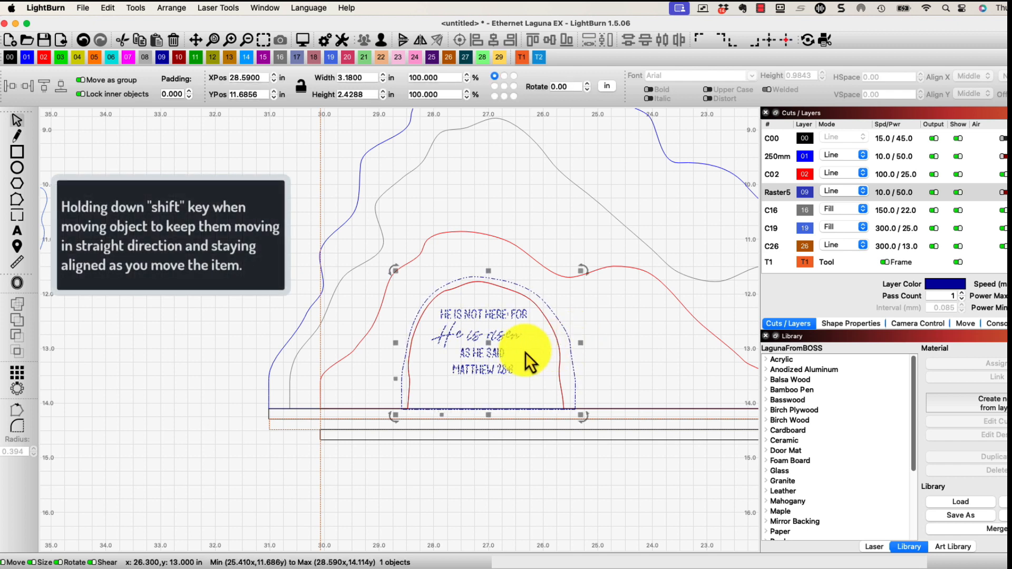
pyautogui.moveTo(483, 343)
pyautogui.mouseDown()
pyautogui.moveTo(655, 343)
pyautogui.moveTo(400, 343)
pyautogui.moveTo(691, 335)
pyautogui.moveTo(489, 345)
pyautogui.mouseUp()
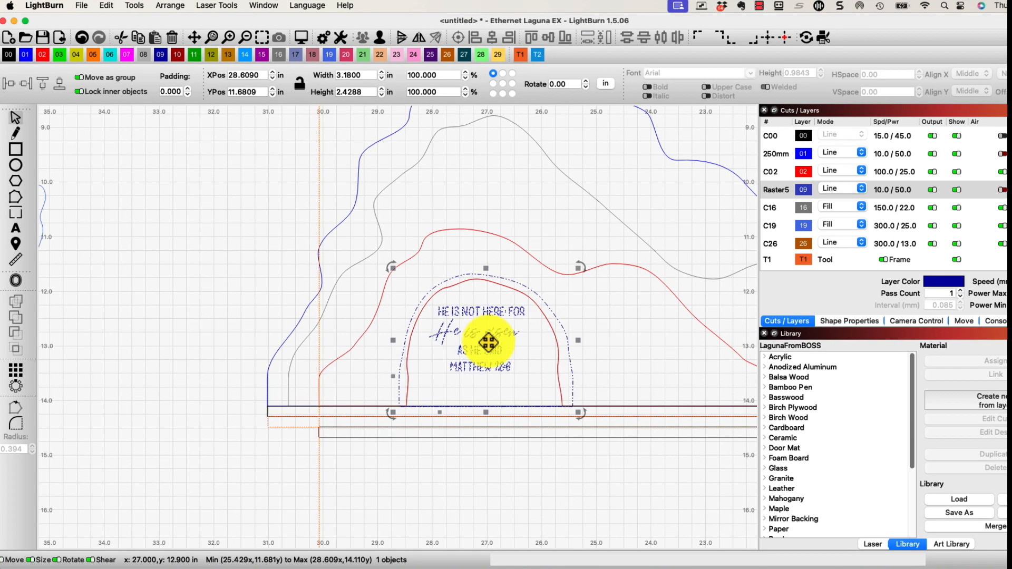
pyautogui.click(502, 470)
# - Move the left guide to just outside the tomb door's left edge, at about X 28.66 in
pyautogui.moveTo(531, 469); pyautogui.dragTo(400, 460)
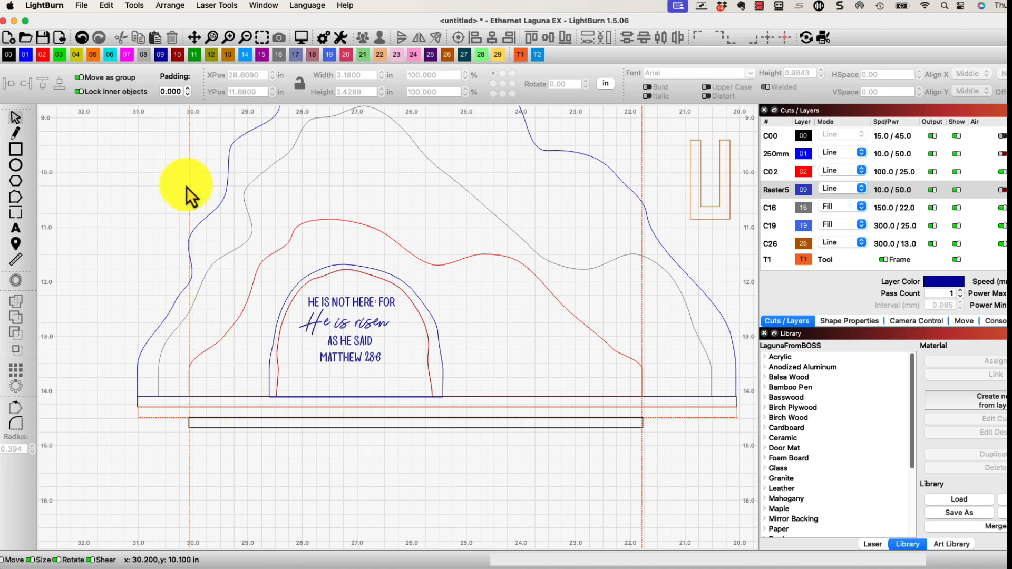
pyautogui.moveTo(189, 201); pyautogui.dragTo(264, 390)
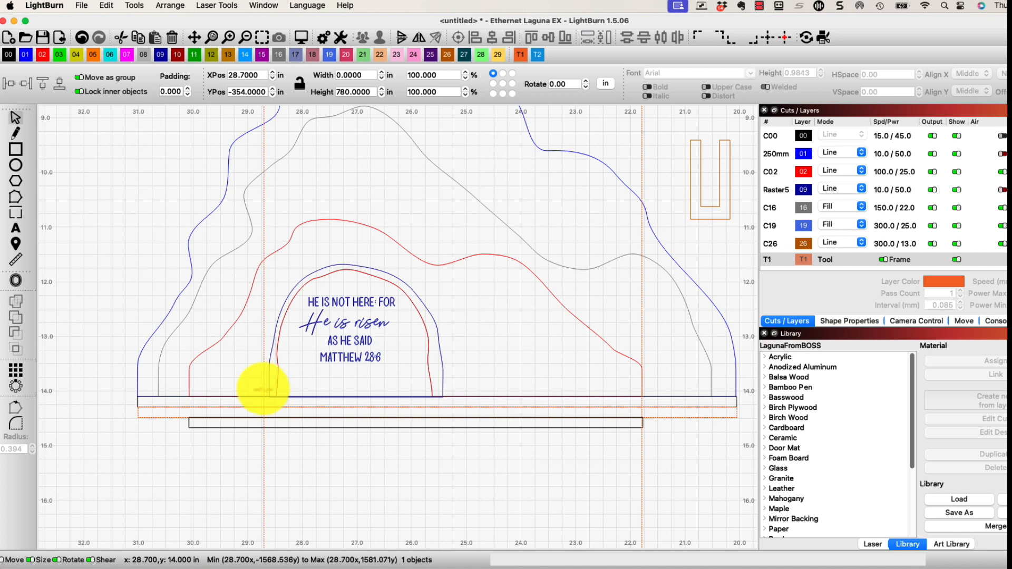
pyautogui.scroll(-1, 262, 389)
pyautogui.scroll(5, 261, 389)
pyautogui.moveTo(267, 402); pyautogui.dragTo(276, 405)
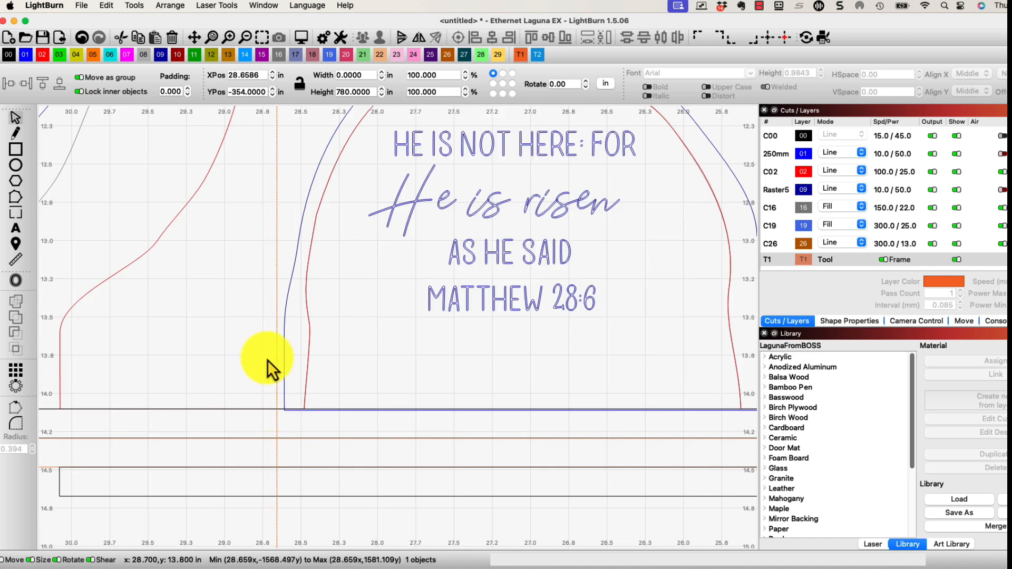
# - Duplicate the tomb door with the verse and move the copy straight right, slightly overlapping the original
pyautogui.scroll(-2, 271, 289)
pyautogui.scroll(-2, 524, 362)
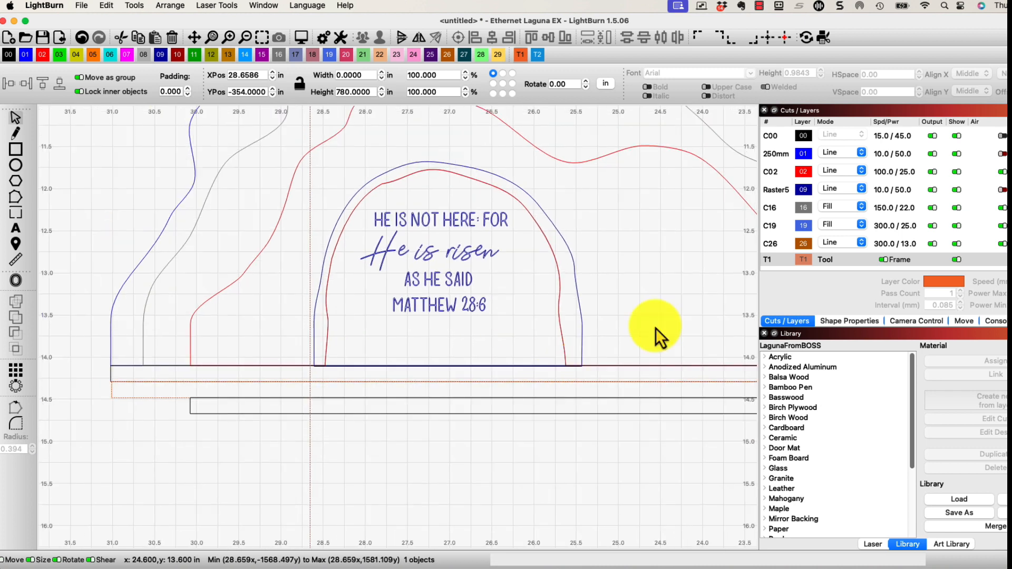
pyautogui.scroll(-2, 648, 334)
pyautogui.click(616, 325)
pyautogui.press('super+d')
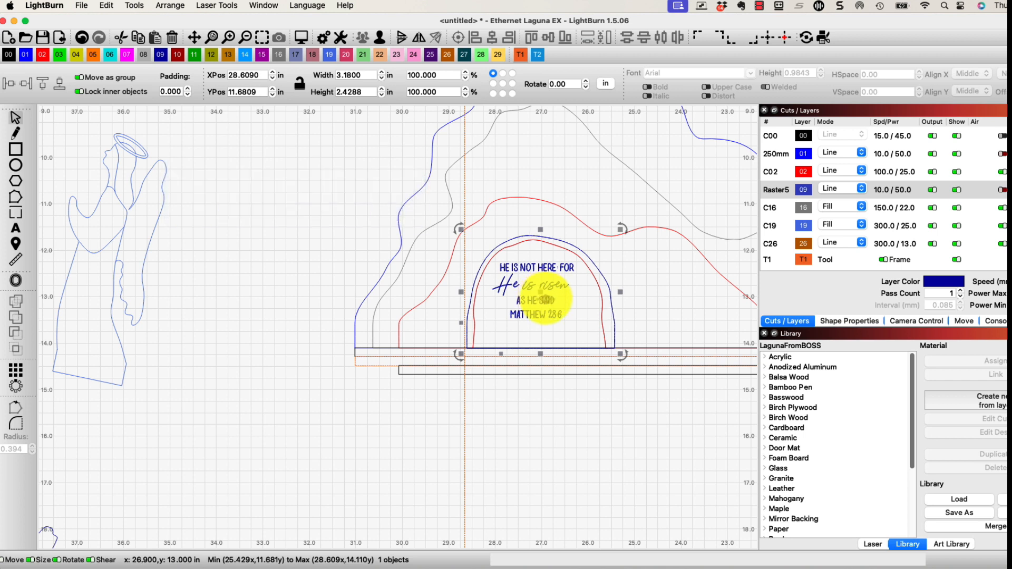
pyautogui.moveTo(540, 292); pyautogui.dragTo(681, 287)
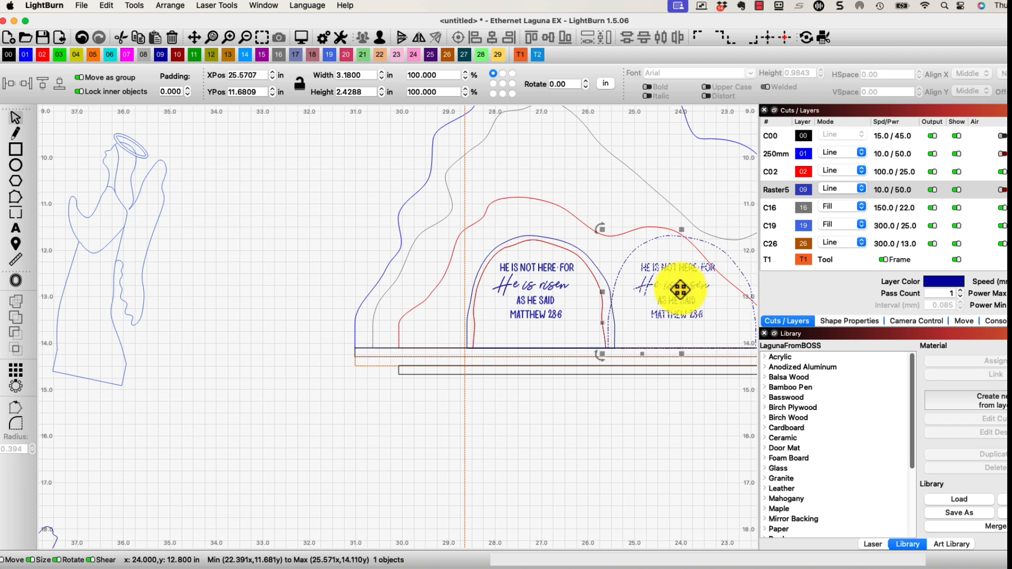
# - Move the right guide to the right edge of the duplicated door, at about X 22.39 in
pyautogui.moveTo(635, 406); pyautogui.dragTo(357, 415)
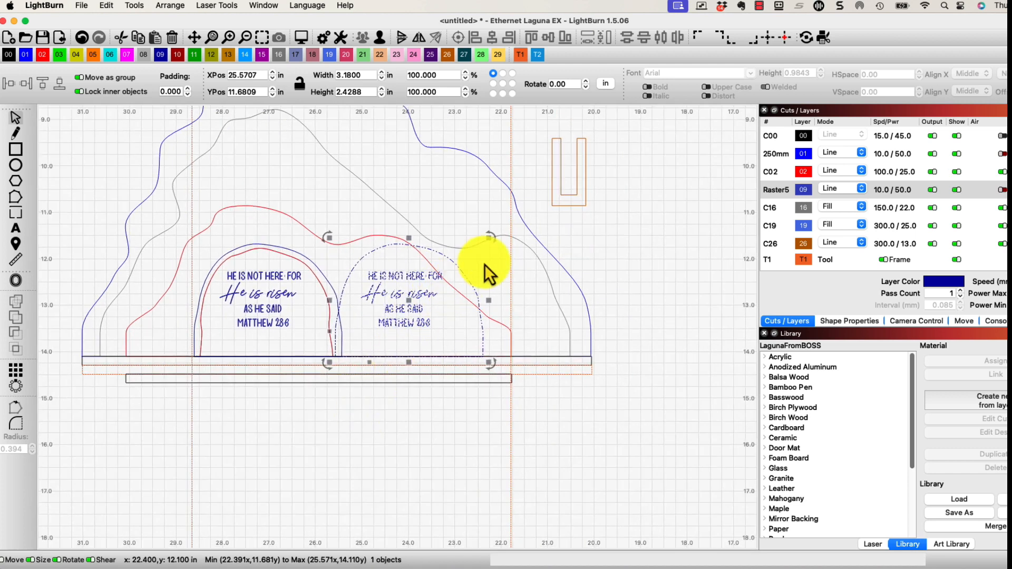
pyautogui.click(512, 269)
pyautogui.moveTo(511, 269); pyautogui.dragTo(485, 342)
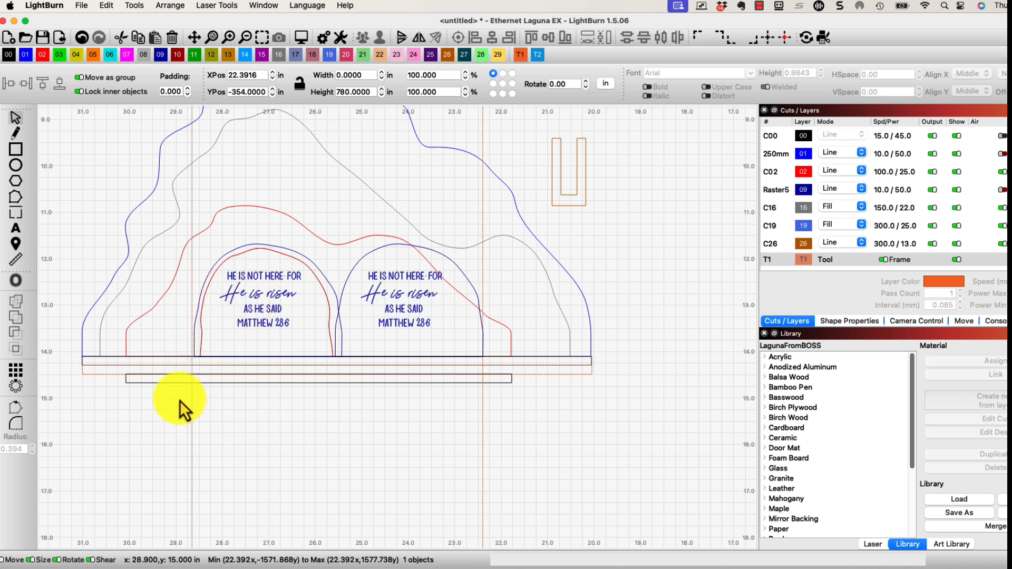
# - Duplicate the 8.30 in slot and butt the copy's upper edge against the original's lower edge
pyautogui.click(179, 383)
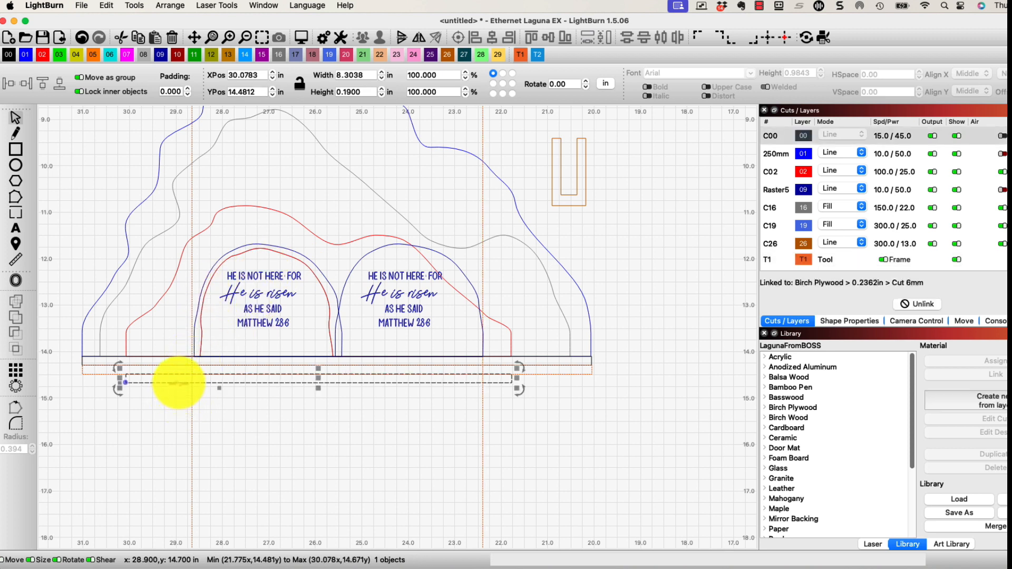
pyautogui.press('super+d')
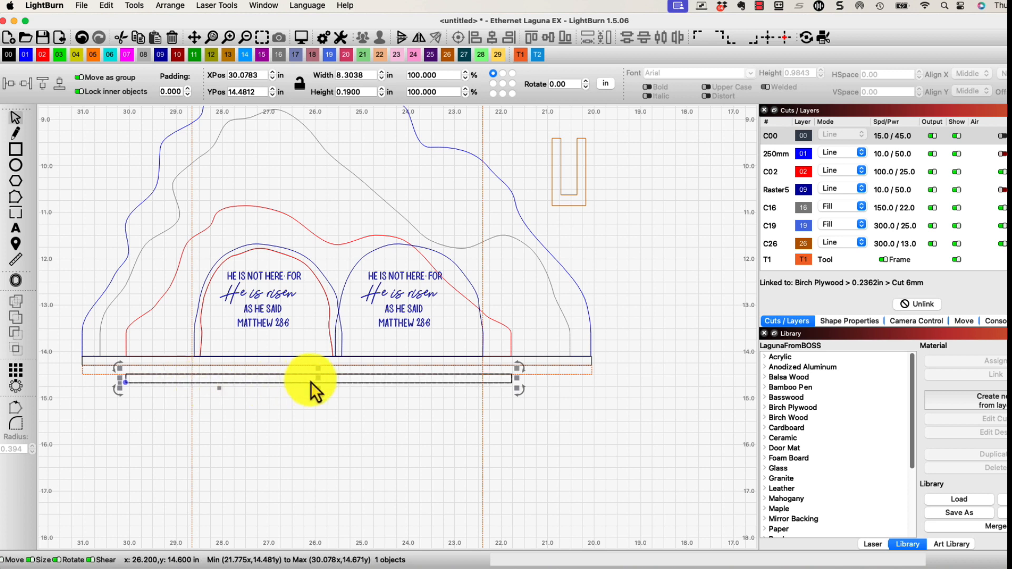
pyautogui.moveTo(319, 378); pyautogui.dragTo(322, 393)
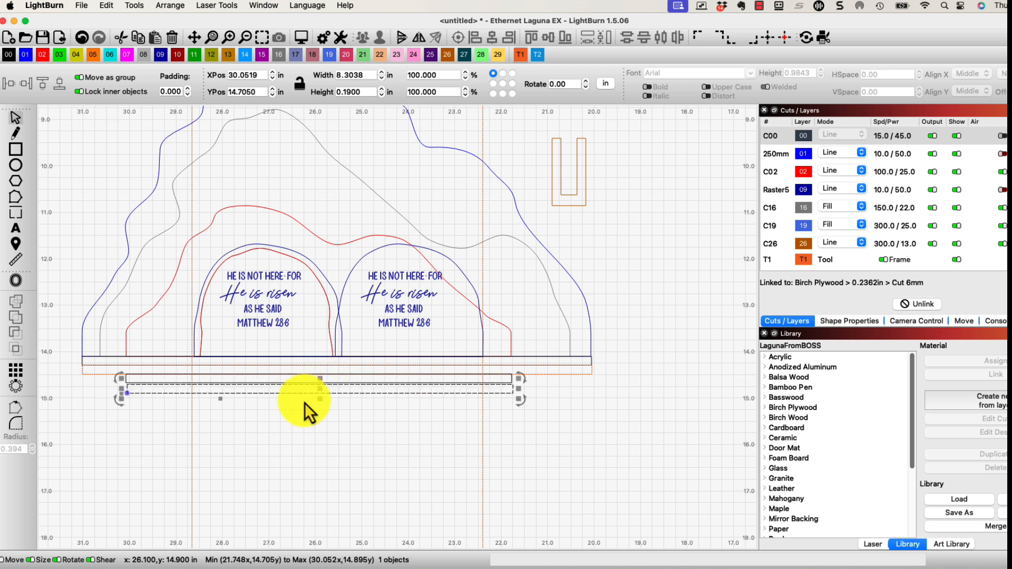
pyautogui.scroll(2, 228, 403)
pyautogui.scroll(2, 338, 389)
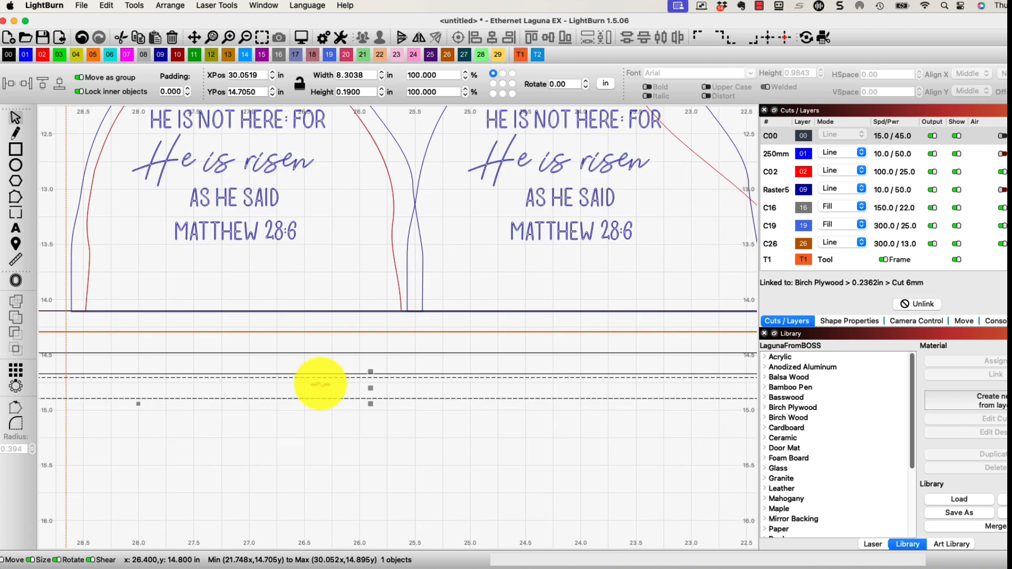
pyautogui.moveTo(320, 378); pyautogui.dragTo(316, 373)
pyautogui.click(308, 419)
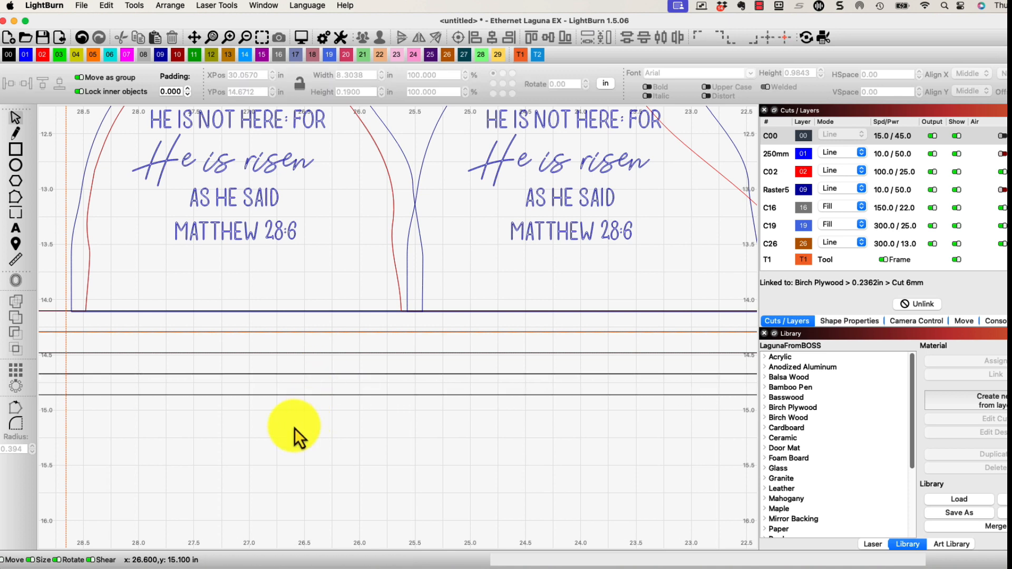
# - Shorten both ends of the lowest slot to meet the two door guides, making it about 6.27 in wide, and inspect its left end
pyautogui.scroll(-2, 294, 429)
pyautogui.hscroll(-2, 279, 467)
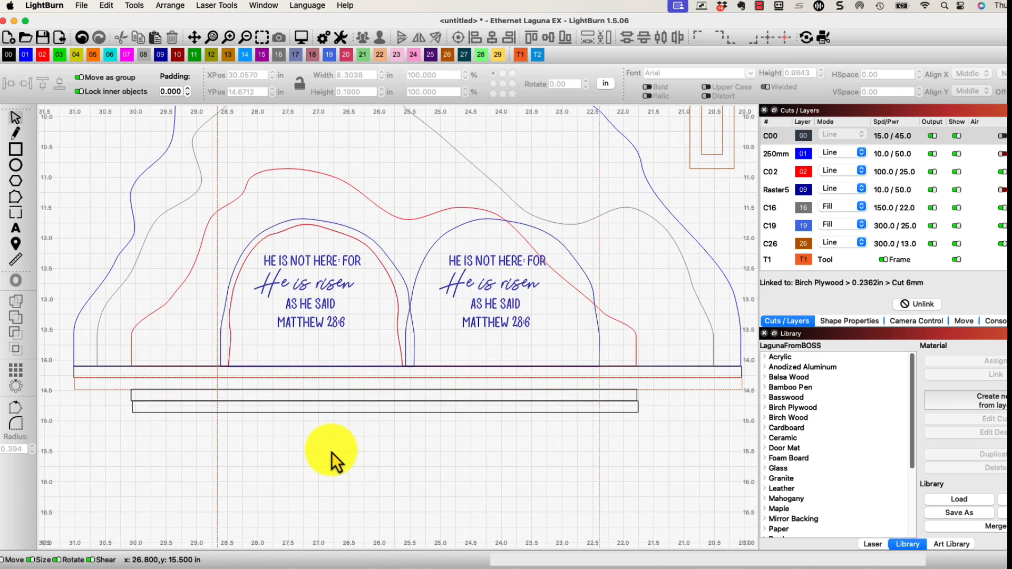
pyautogui.click(132, 410)
pyautogui.moveTo(132, 411); pyautogui.dragTo(212, 409)
pyautogui.moveTo(644, 410); pyautogui.dragTo(606, 416)
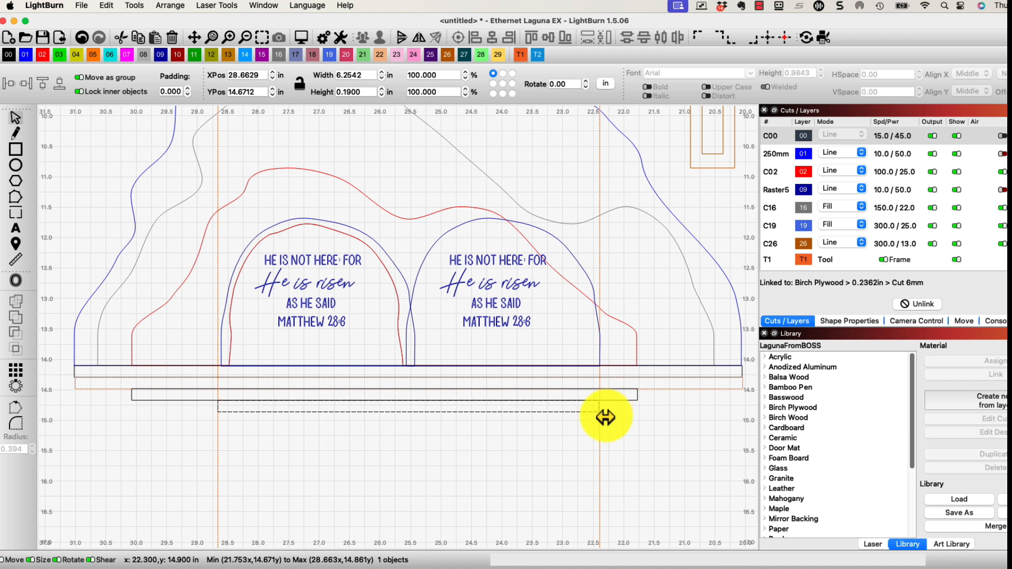
pyautogui.moveTo(606, 417); pyautogui.dragTo(605, 421)
pyautogui.click(463, 453)
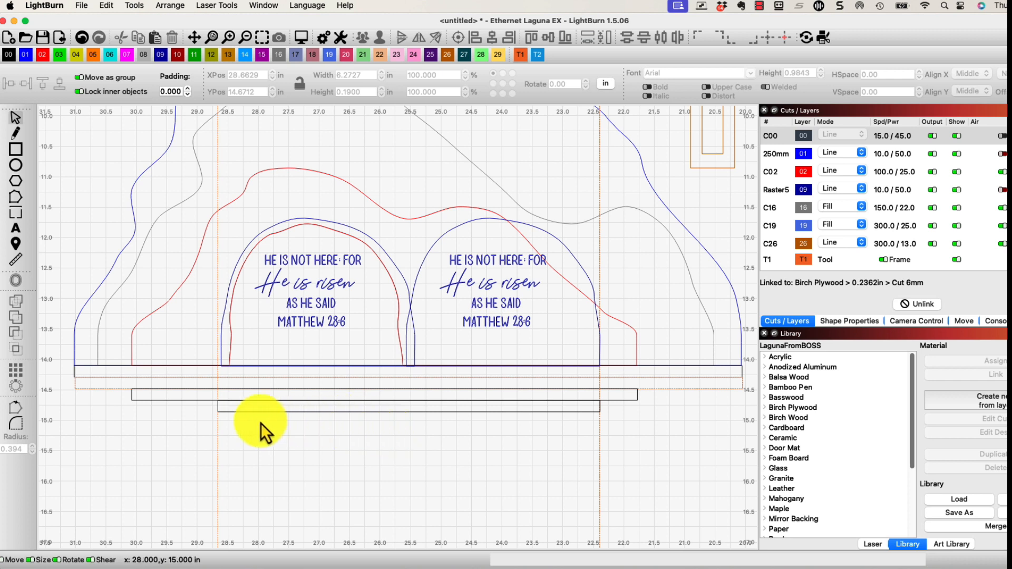
pyautogui.scroll(10, 261, 423)
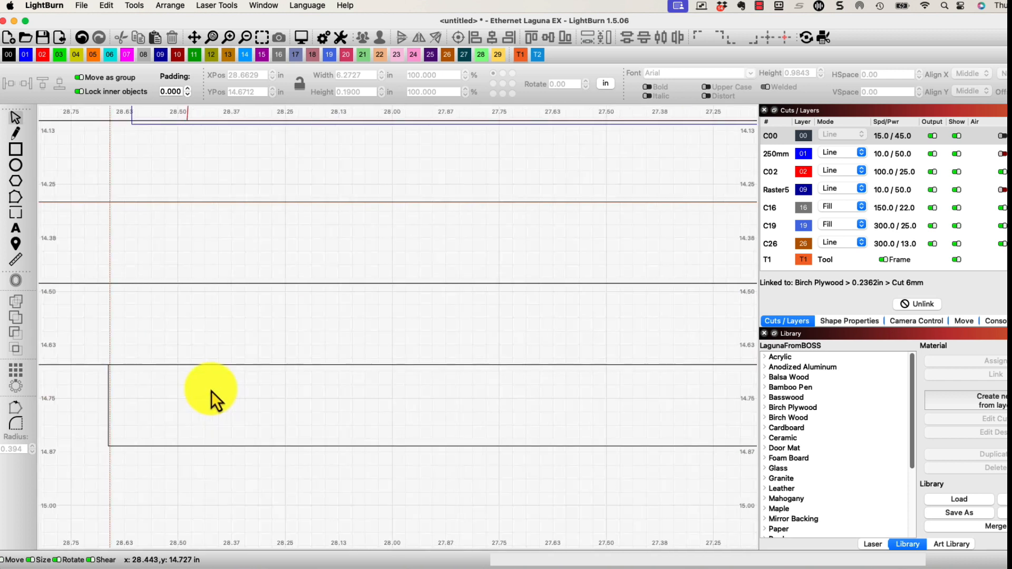
pyautogui.moveTo(210, 391); pyautogui.dragTo(385, 387)
pyautogui.scroll(-2, 355, 377)
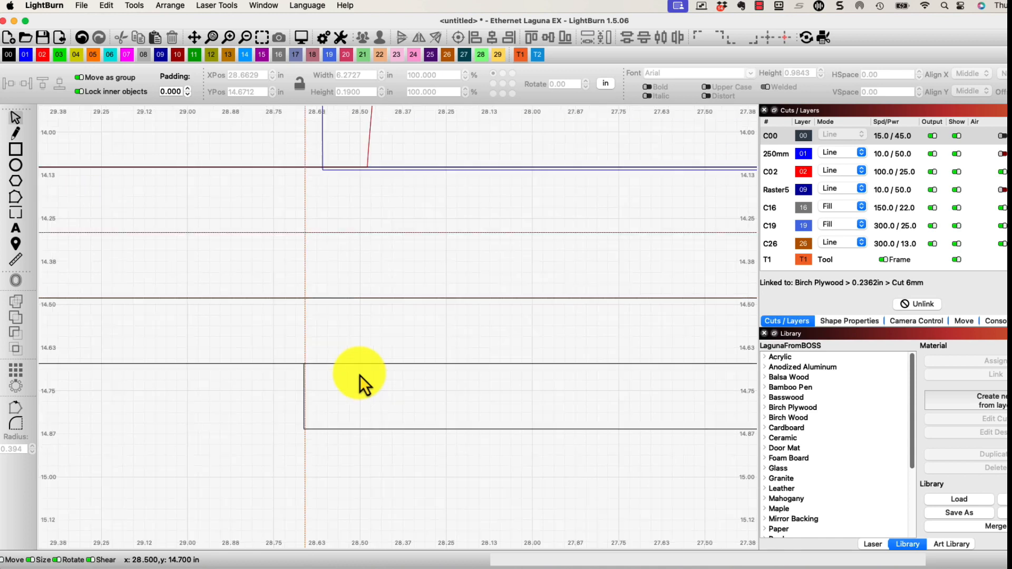
# - Delete the alignment guides around the slots and remove the duplicated door with its verse
pyautogui.click(307, 397)
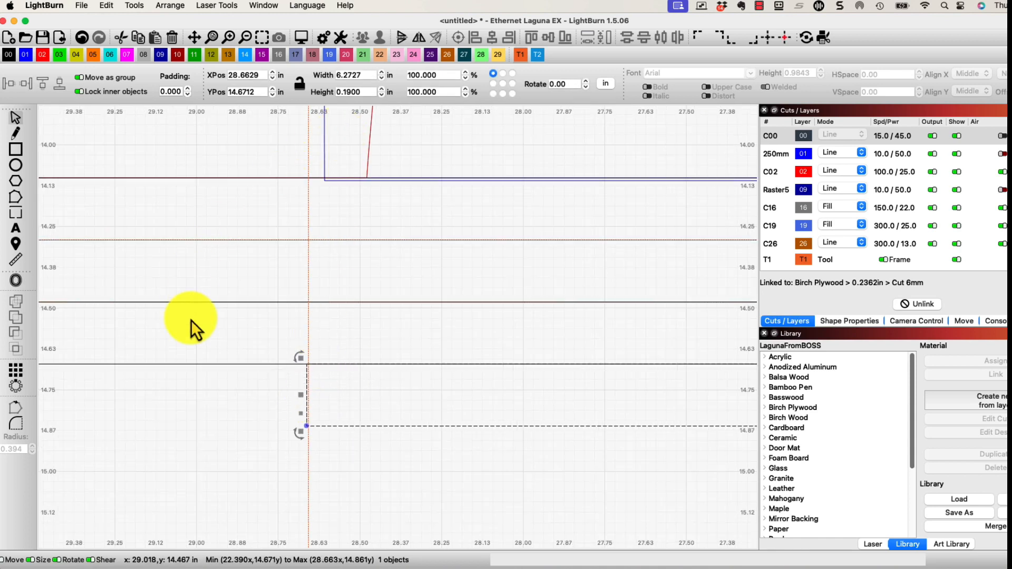
pyautogui.moveTo(210, 314); pyautogui.dragTo(618, 293)
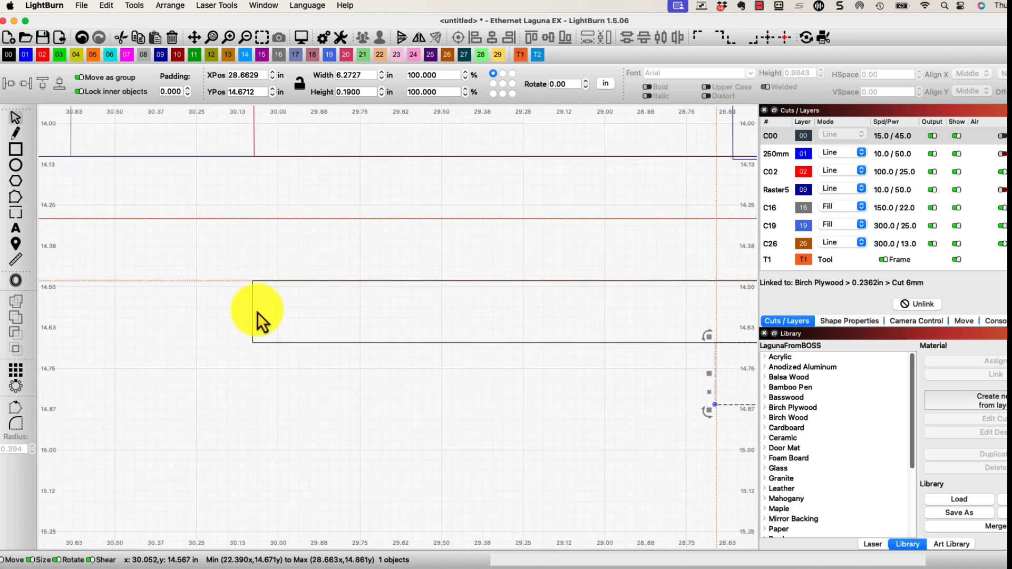
pyautogui.moveTo(239, 189); pyautogui.dragTo(405, 286)
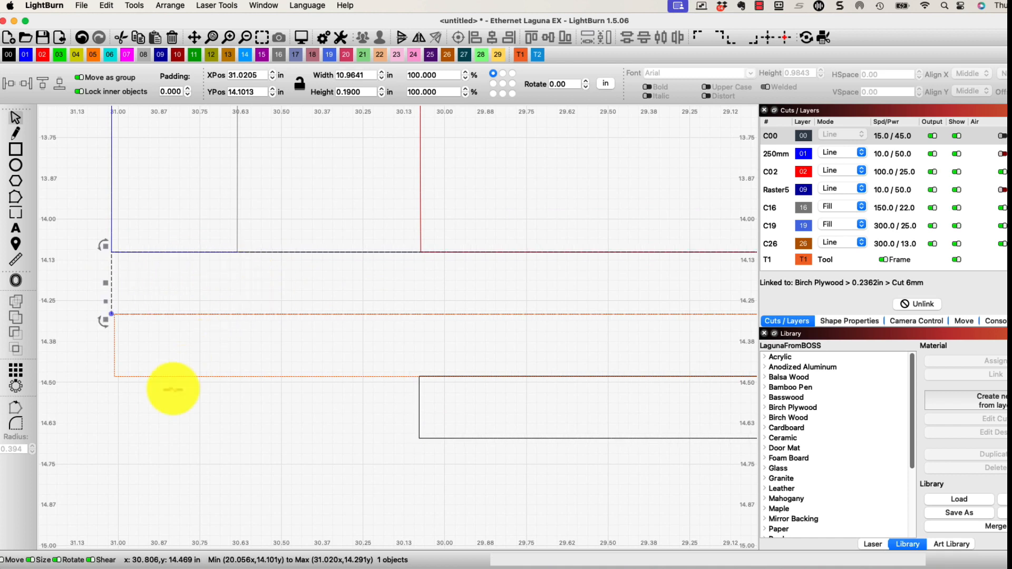
pyautogui.click(181, 406)
pyautogui.scroll(-5, 266, 431)
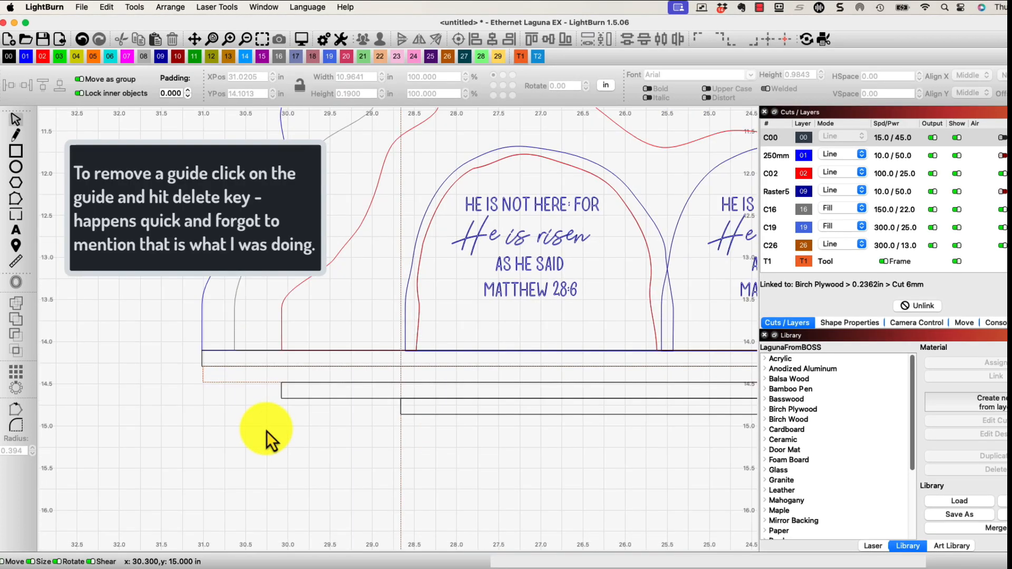
pyautogui.scroll(5, 410, 306)
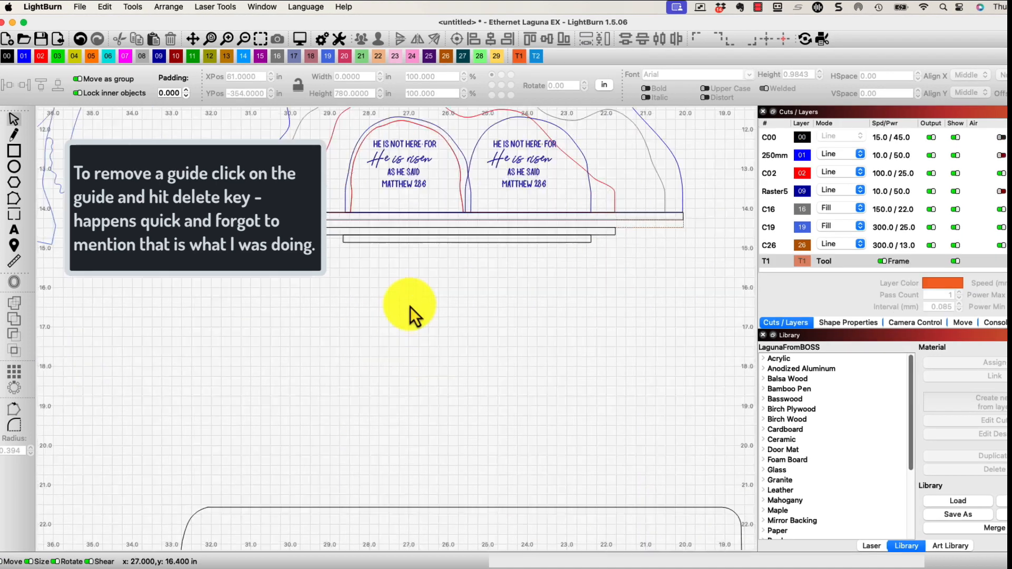
pyautogui.moveTo(440, 225); pyautogui.dragTo(441, 444)
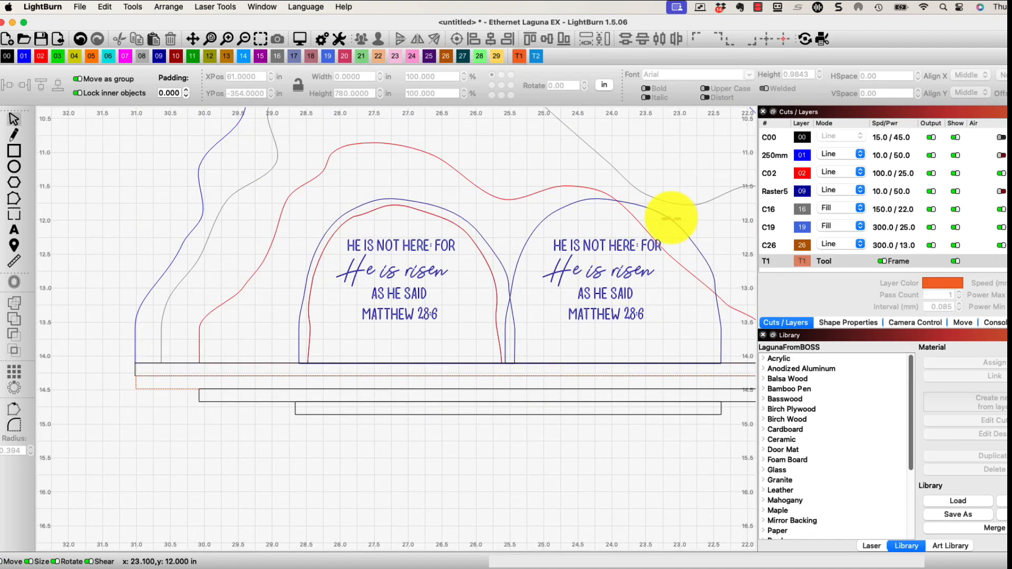
pyautogui.click(671, 217)
pyautogui.press('Delete')
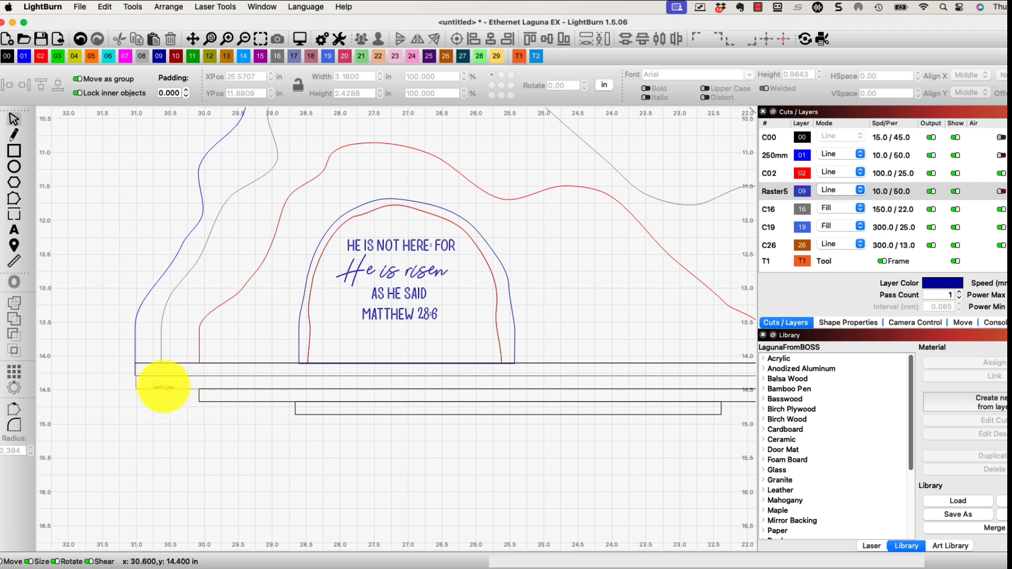
# - Move the tool-layer spacer out from between the base slots to the far right, at about X 5.68, Y 16.31 in
pyautogui.click(162, 389)
pyautogui.scroll(-6, 174, 395)
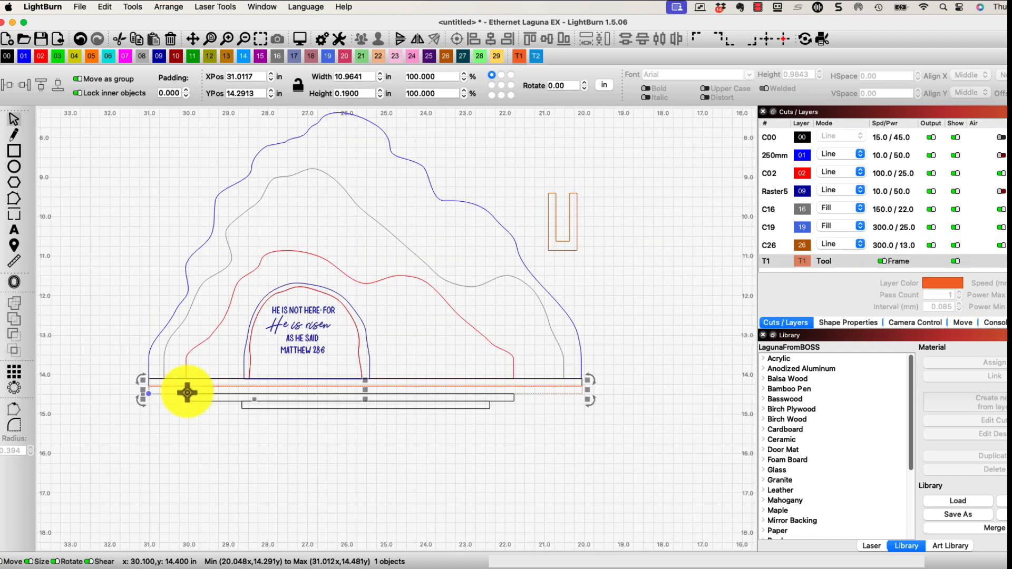
pyautogui.scroll(-2, 227, 456)
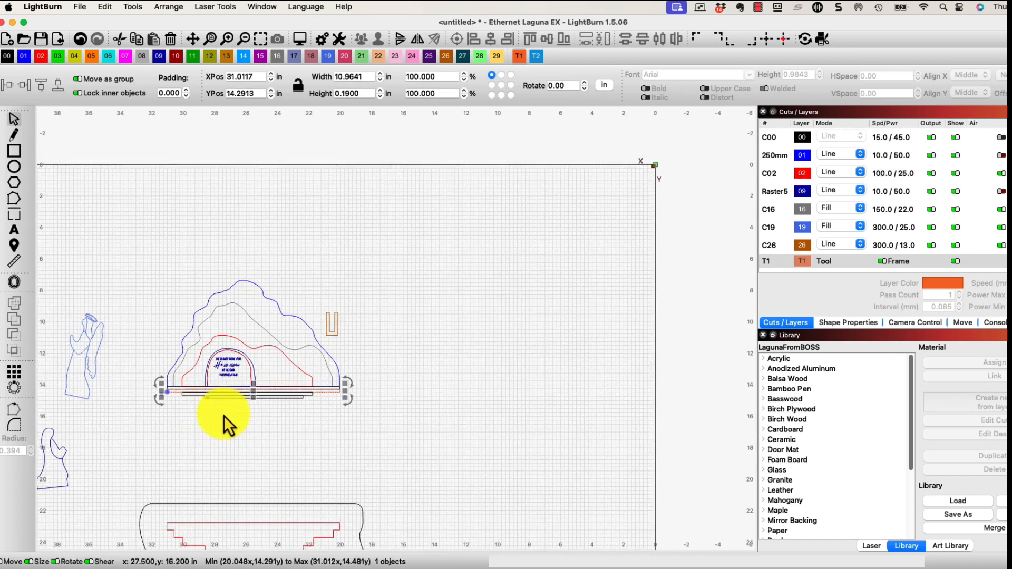
pyautogui.moveTo(253, 391); pyautogui.dragTo(653, 422)
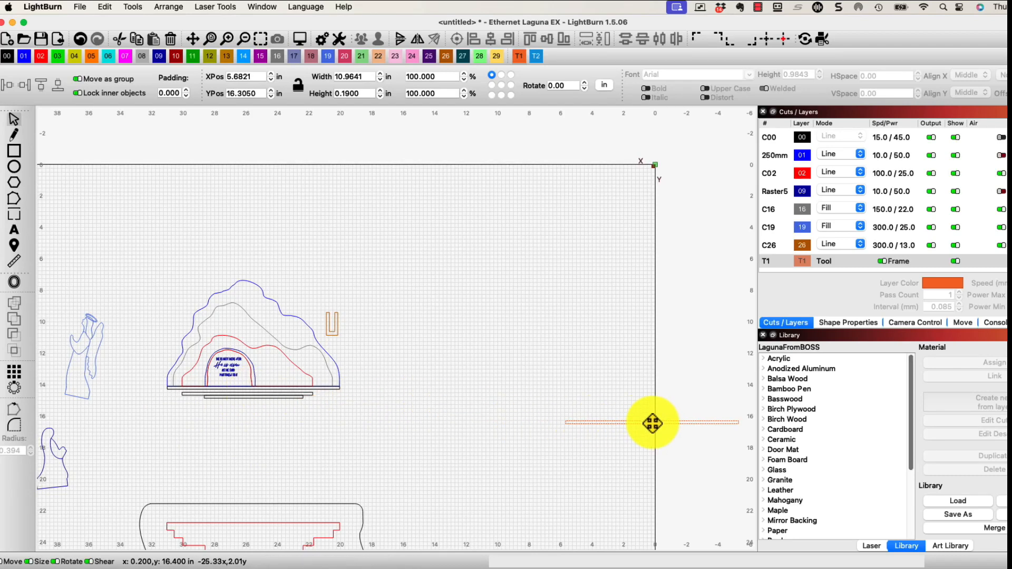
pyautogui.click(274, 446)
pyautogui.moveTo(224, 435); pyautogui.dragTo(289, 449)
# - Group the three base slots and move the group straight down below the tomb, to about Y 15.52 in
pyautogui.scroll(8, 288, 449)
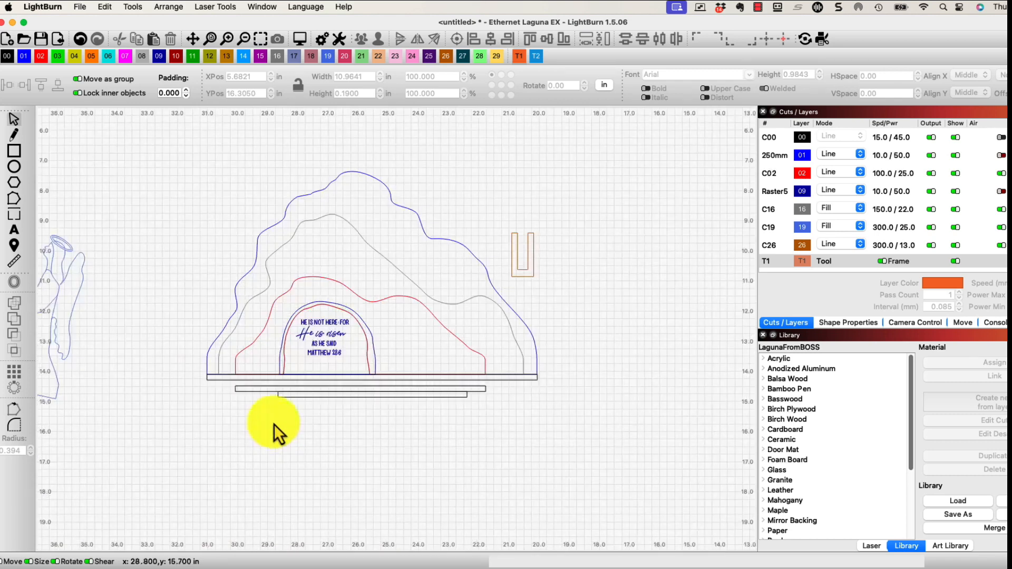
pyautogui.scroll(-5, 264, 420)
pyautogui.moveTo(290, 391); pyautogui.dragTo(208, 360)
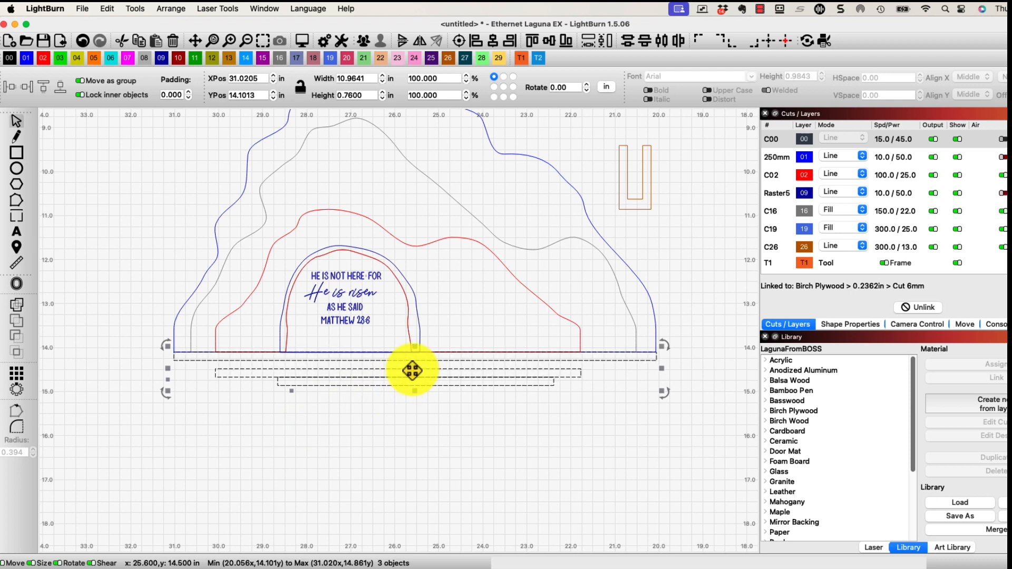
pyautogui.press('super+g')
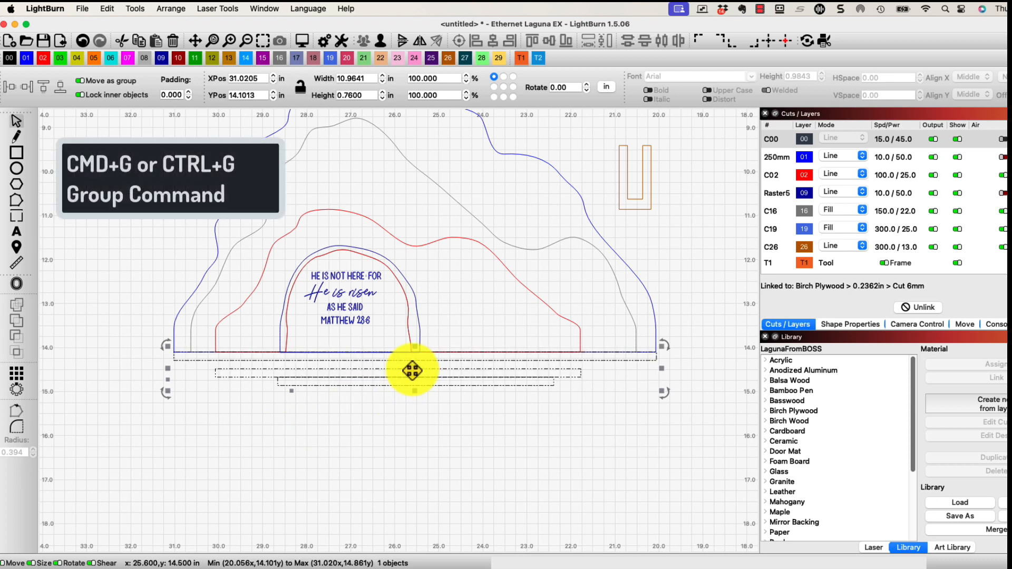
pyautogui.moveTo(416, 371); pyautogui.dragTo(418, 432)
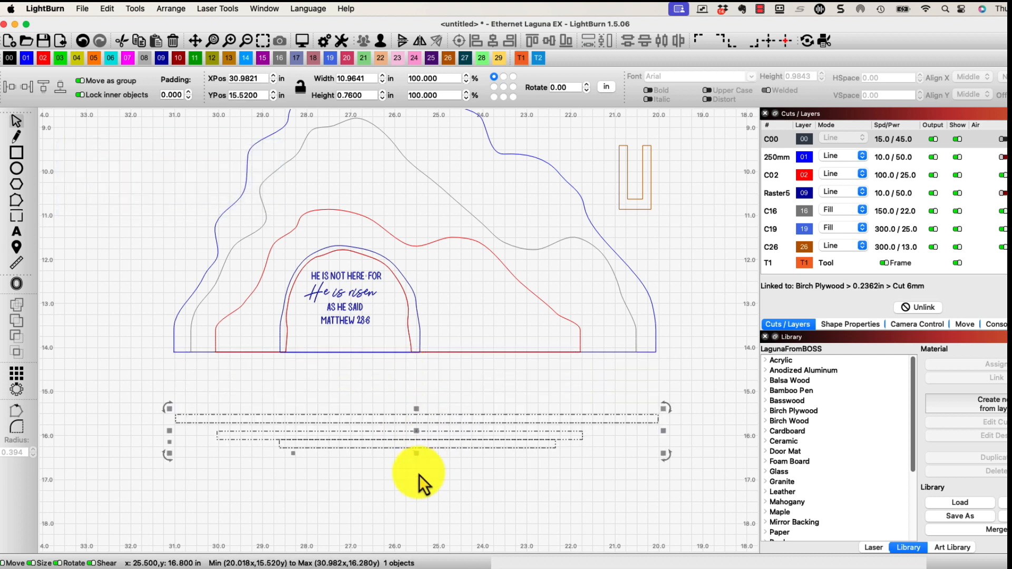
pyautogui.click(419, 475)
# - Examine at high magnification where the lowest slot's upper-left corner meets the slot above it
pyautogui.scroll(1, 371, 472)
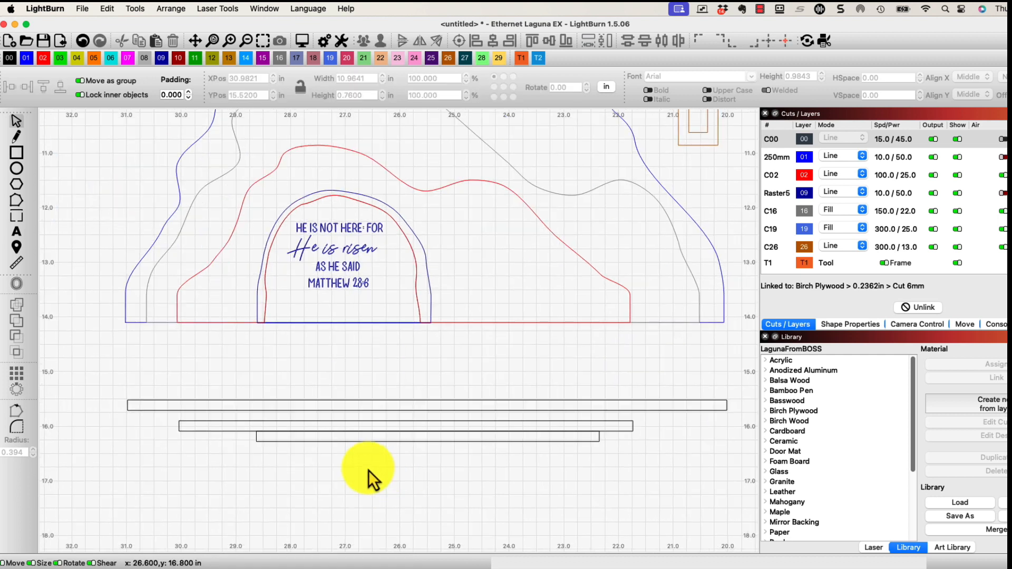
pyautogui.scroll(1, 372, 478)
pyautogui.scroll(3, 312, 444)
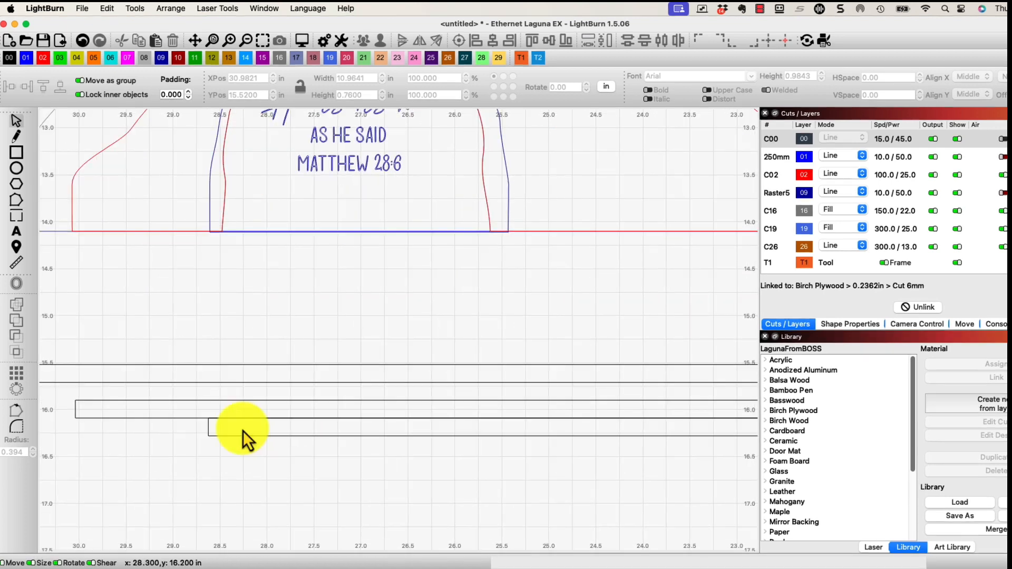
pyautogui.scroll(4, 242, 431)
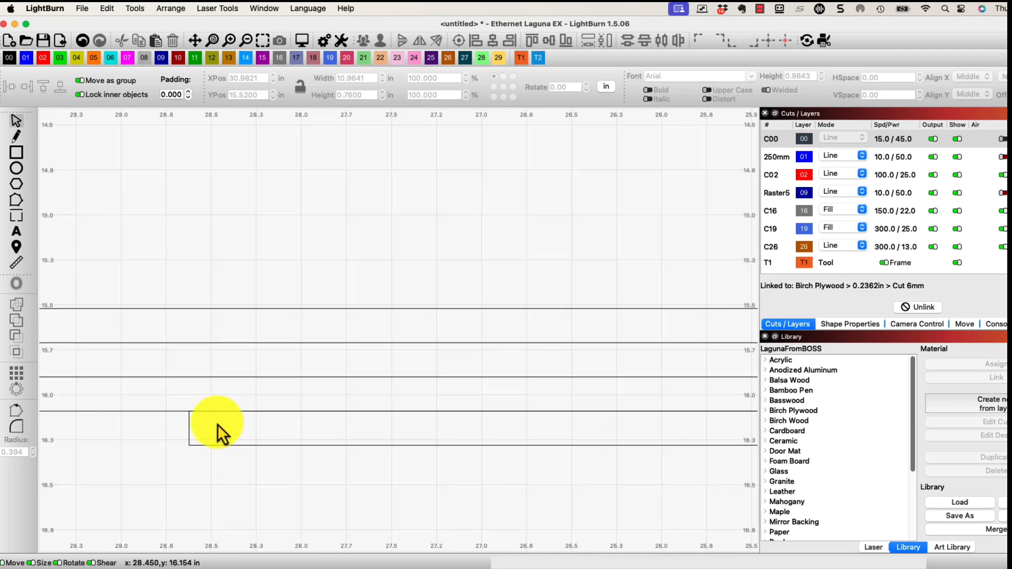
pyautogui.scroll(8, 209, 423)
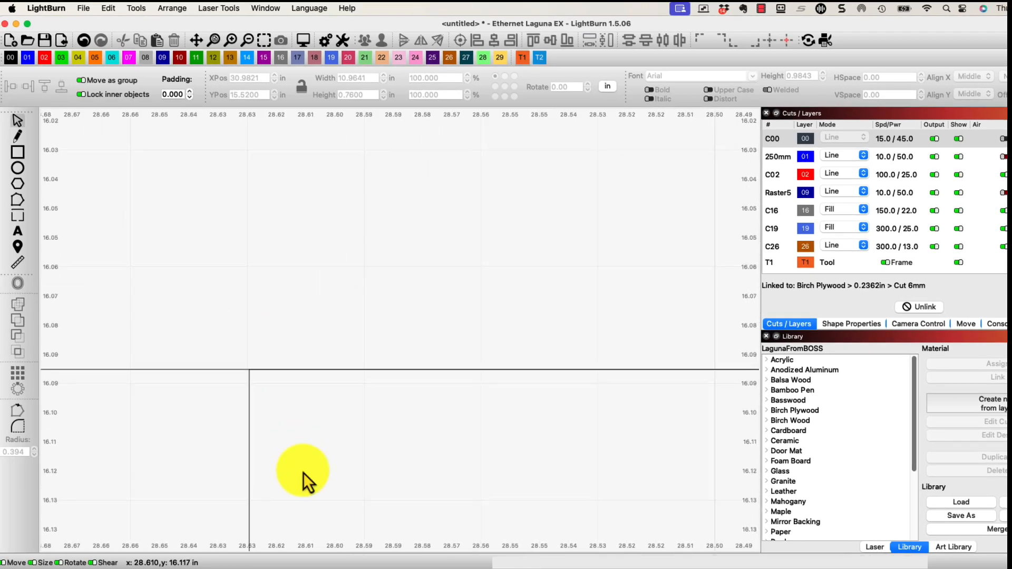
pyautogui.scroll(5, 246, 388)
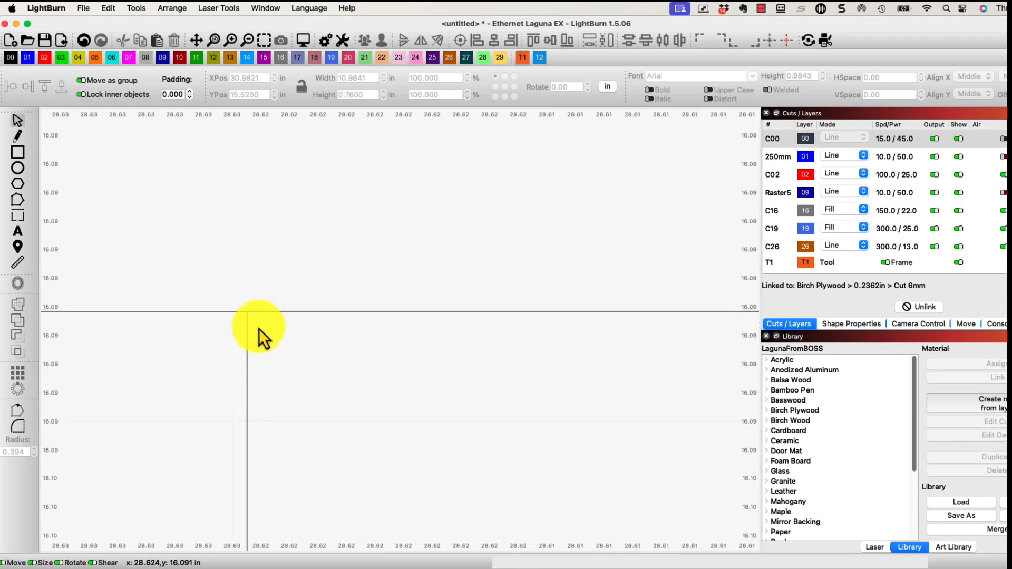
pyautogui.moveTo(252, 329); pyautogui.dragTo(252, 330)
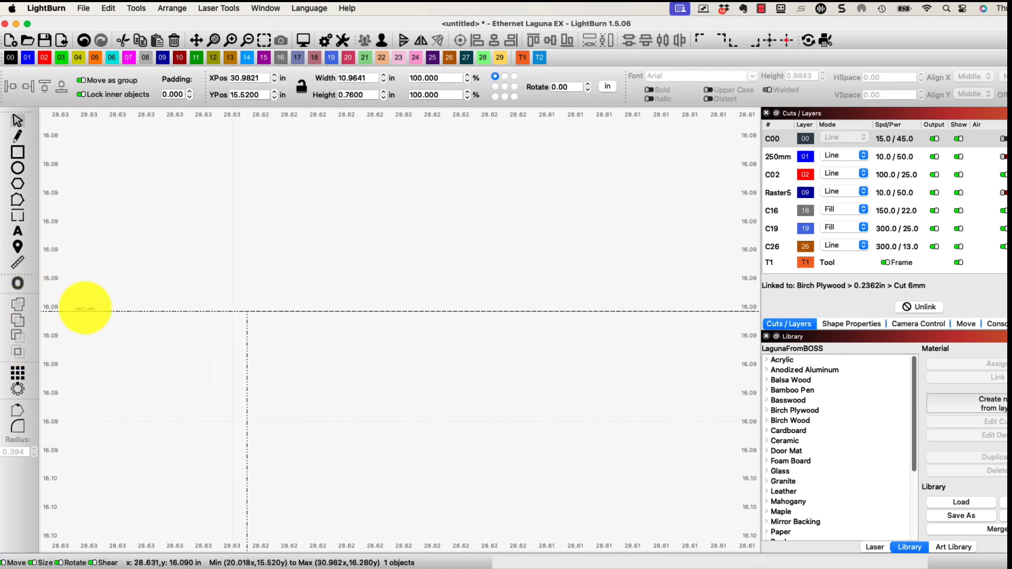
pyautogui.click(268, 275)
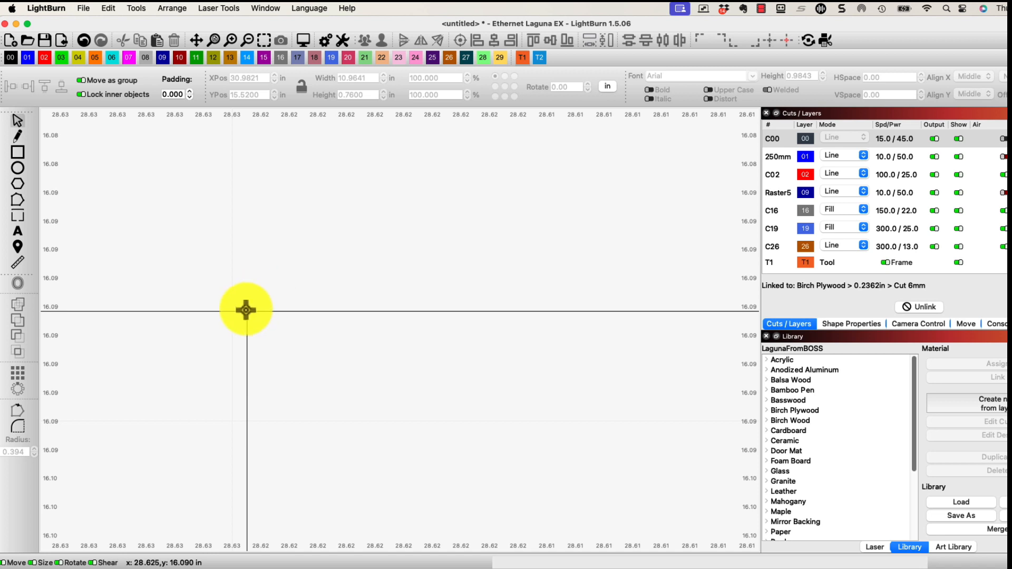
pyautogui.scroll(-10, 249, 310)
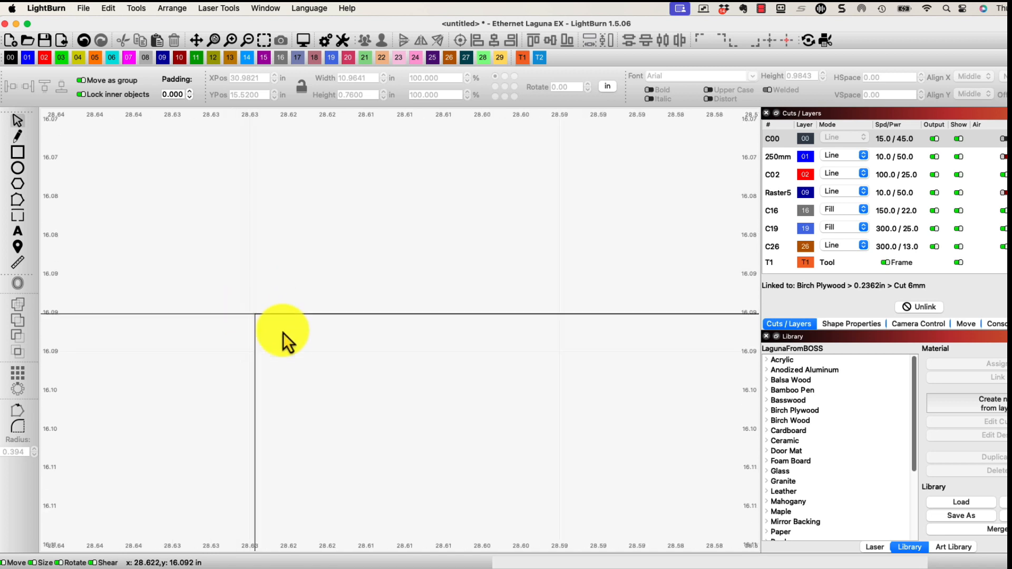
pyautogui.scroll(5, 533, 412)
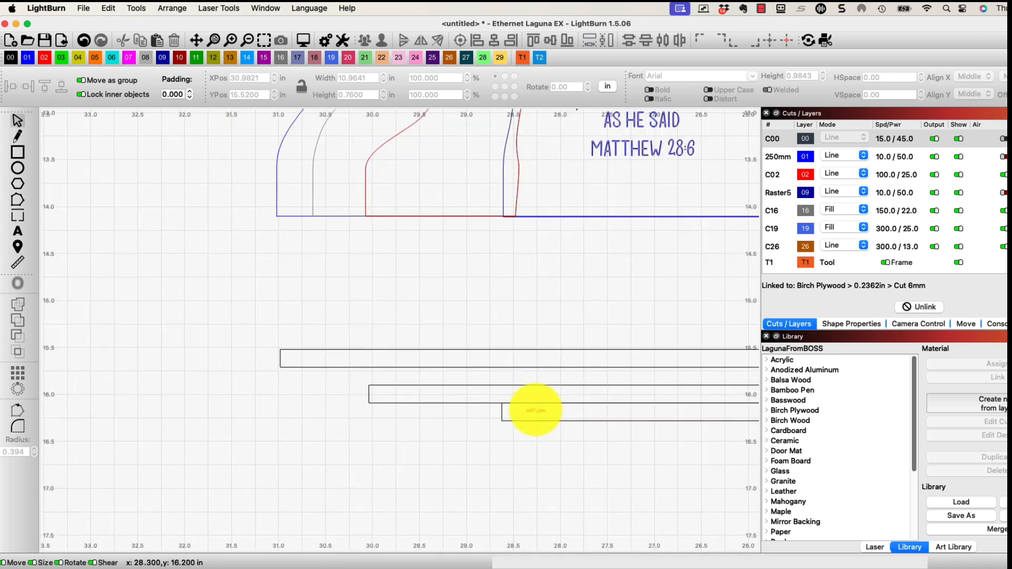
# - Ungroup the three base slots
pyautogui.click(310, 403)
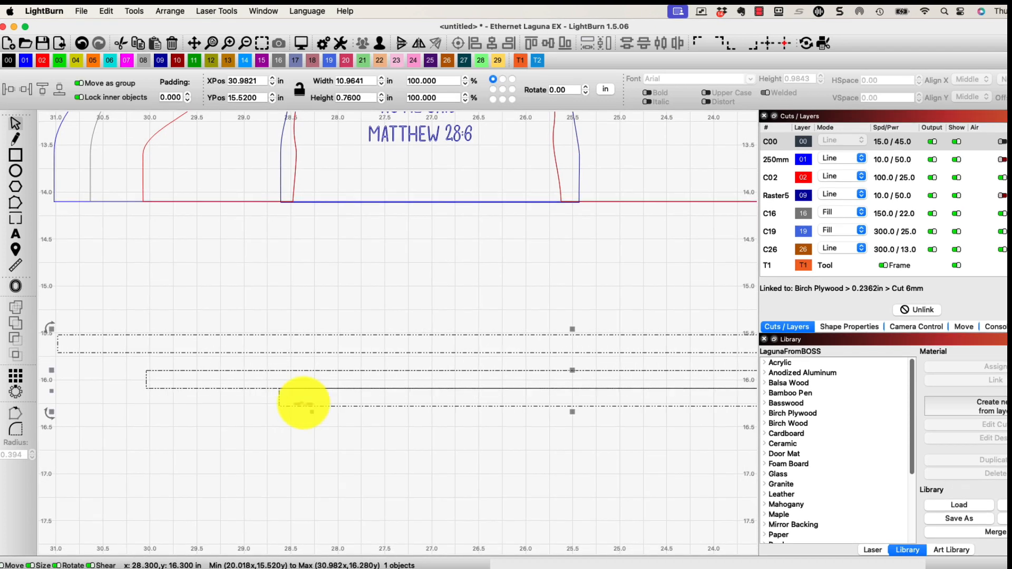
pyautogui.click(377, 45)
pyautogui.click(339, 203)
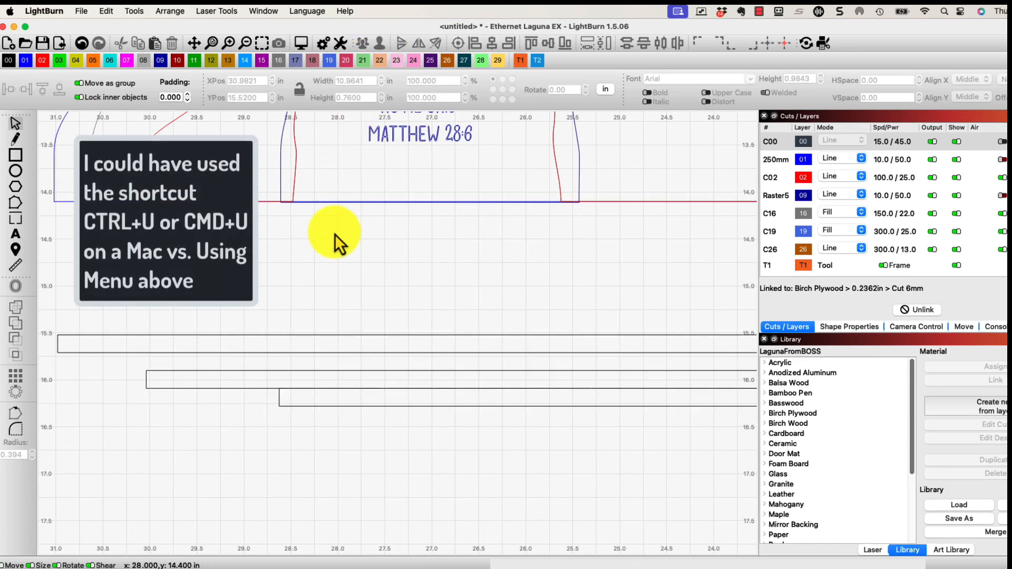
# - Convert the lowest base slot from a primitive rectangle to a path with editable nodes
pyautogui.click(317, 406)
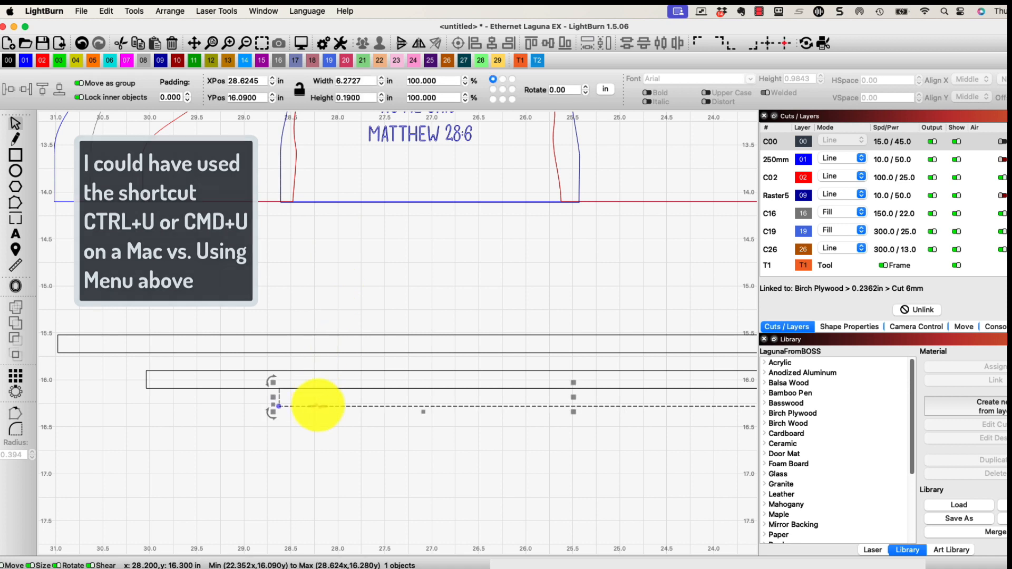
pyautogui.scroll(1, 342, 441)
pyautogui.scroll(-4, 449, 457)
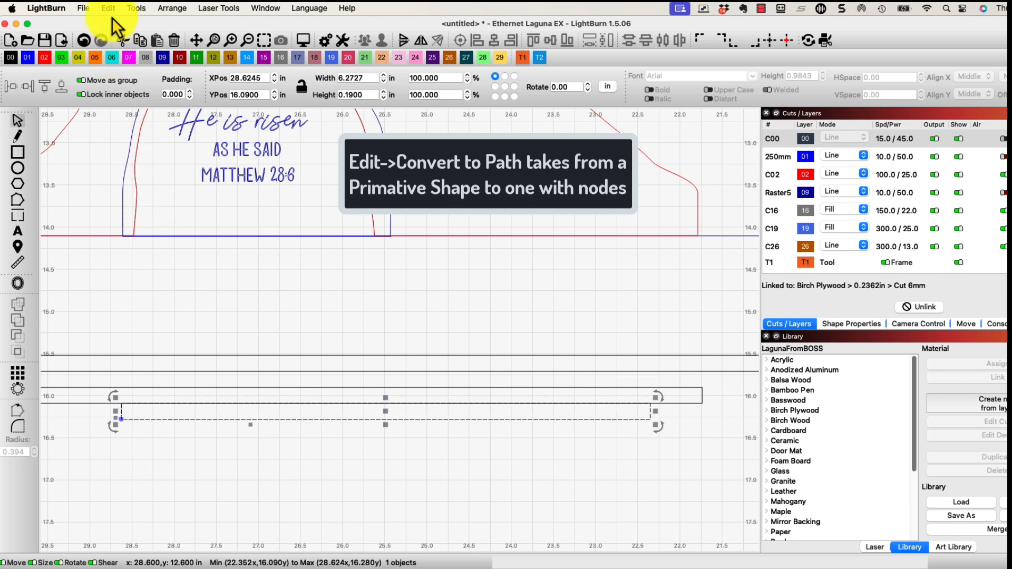
pyautogui.click(110, 12)
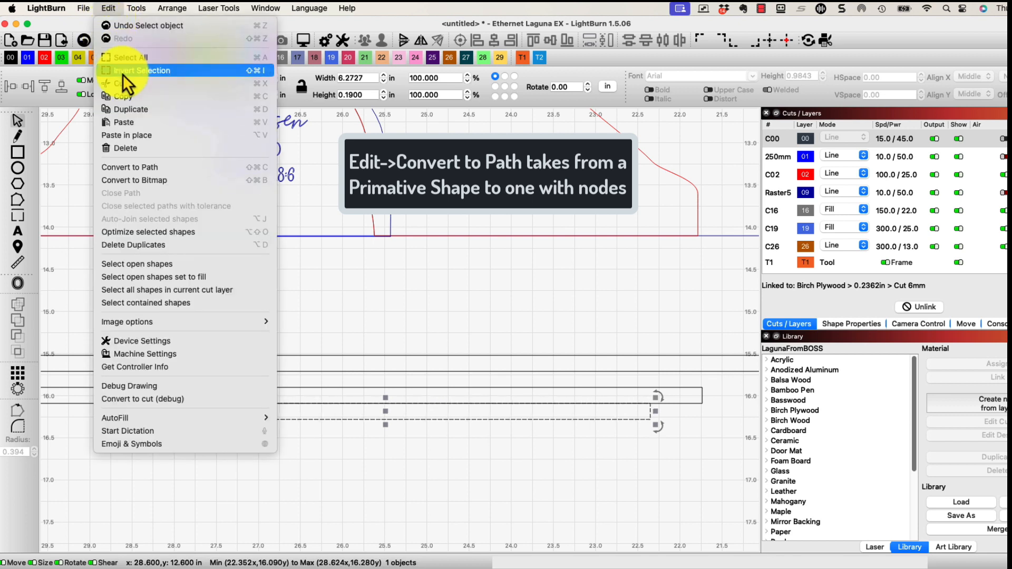
pyautogui.click(130, 166)
# - Raise the two upper corner nodes of the lowest base slot so it overlaps the slot above, making it about 0.234 in high
pyautogui.scroll(2, 194, 257)
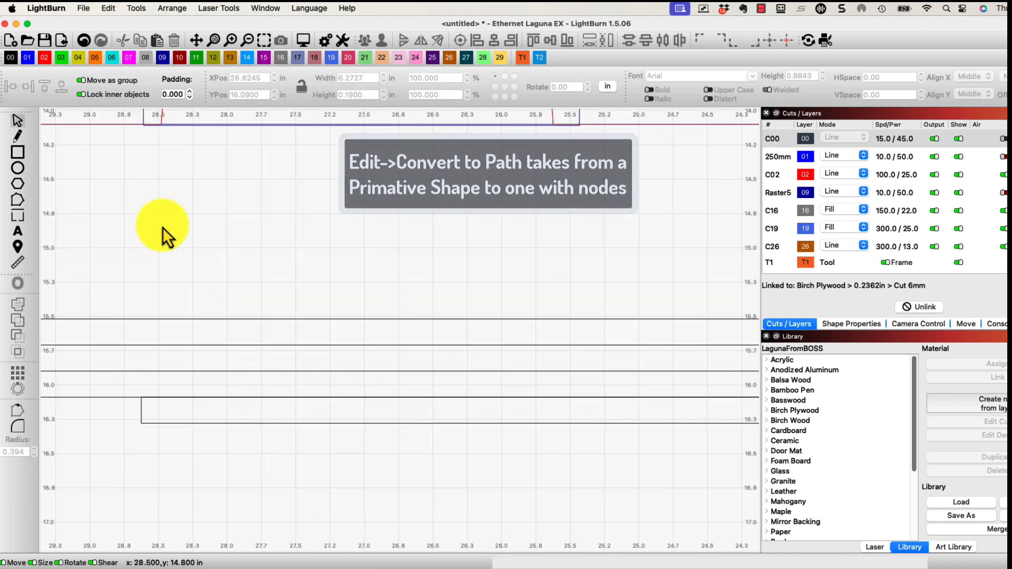
pyautogui.click(176, 423)
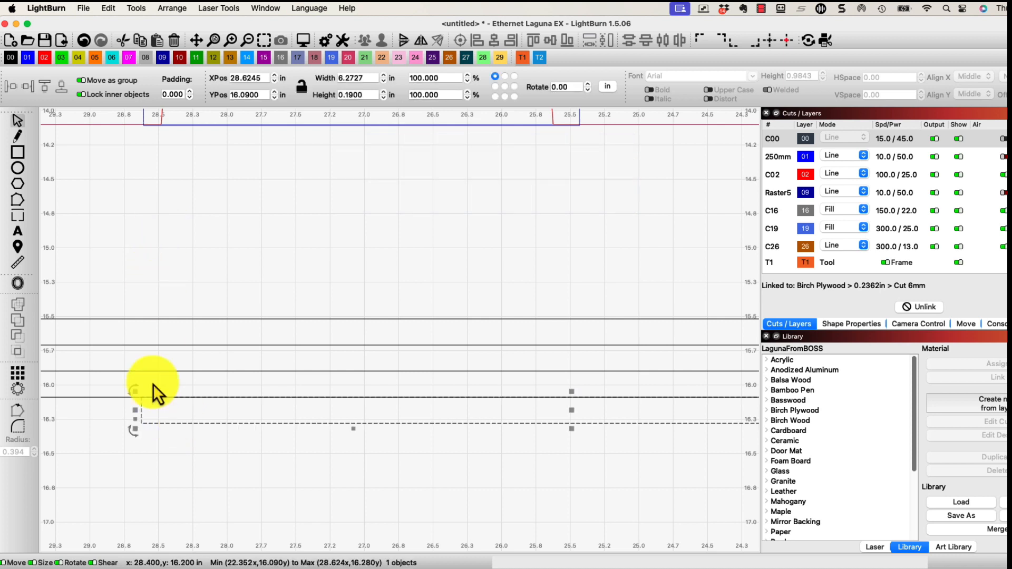
pyautogui.click(18, 200)
pyautogui.scroll(3, 184, 418)
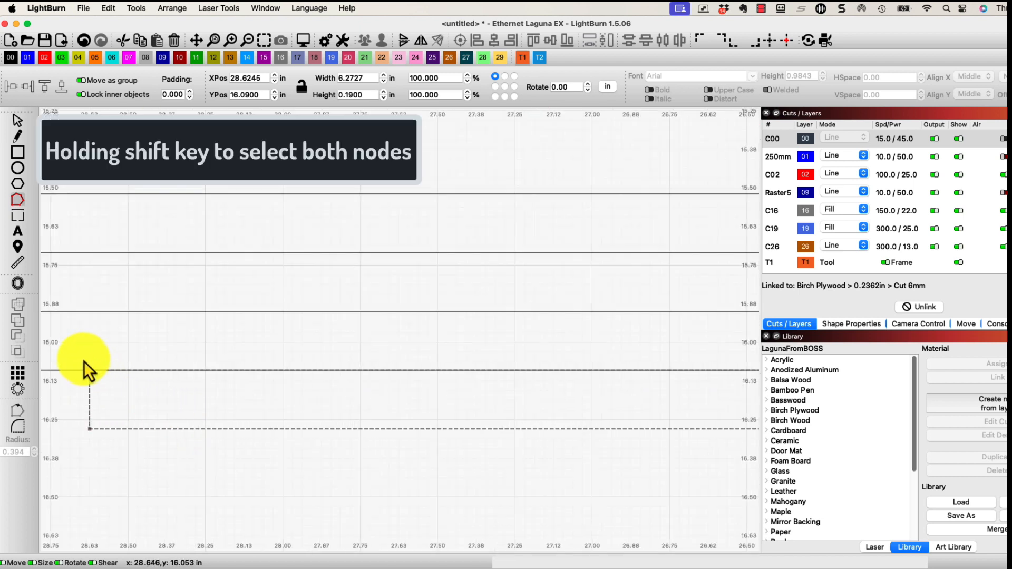
pyautogui.scroll(-5, 83, 361)
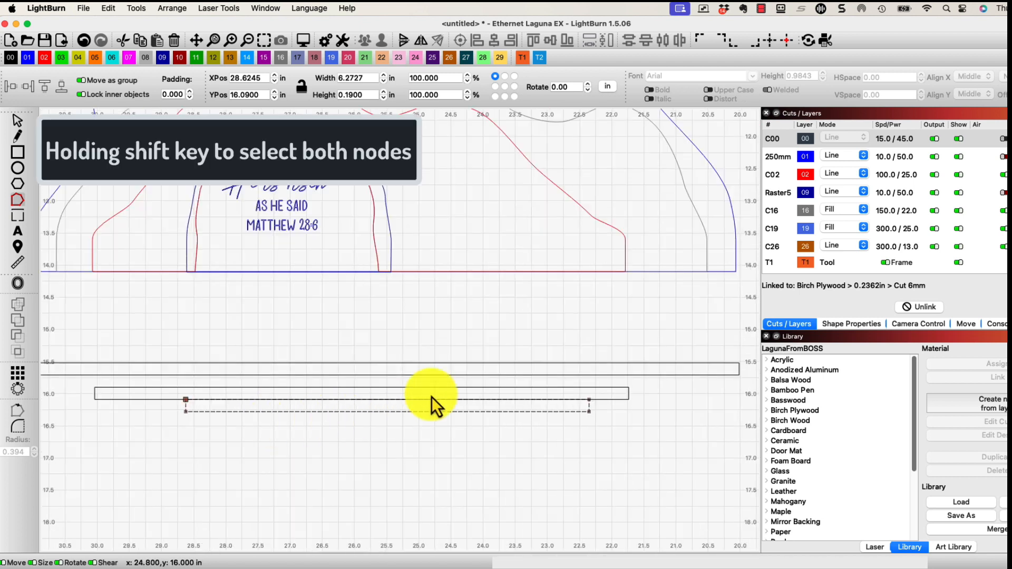
pyautogui.keyDown('shift'); pyautogui.click(587, 402); pyautogui.keyUp('shift')
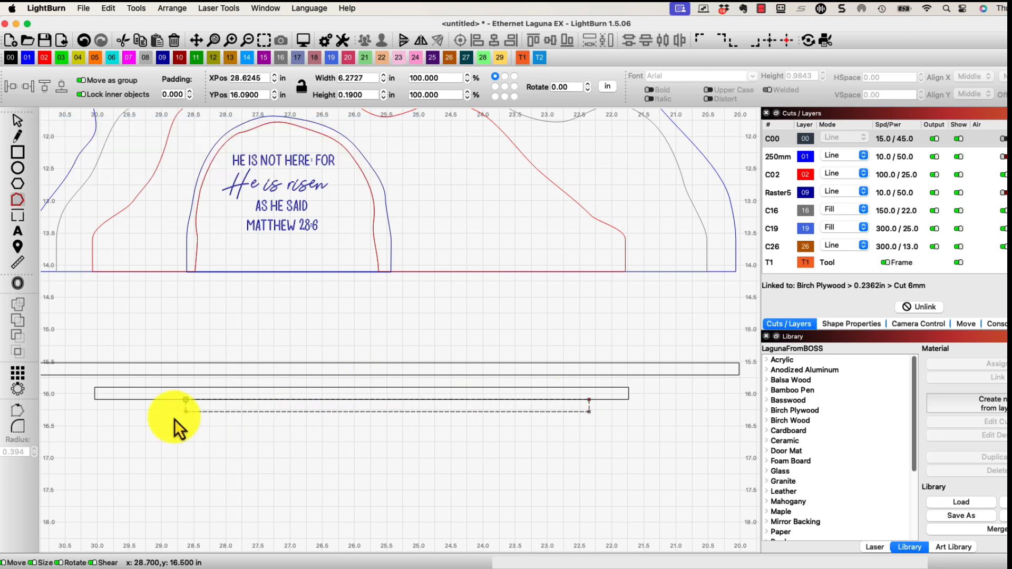
pyautogui.moveTo(175, 384); pyautogui.dragTo(602, 409)
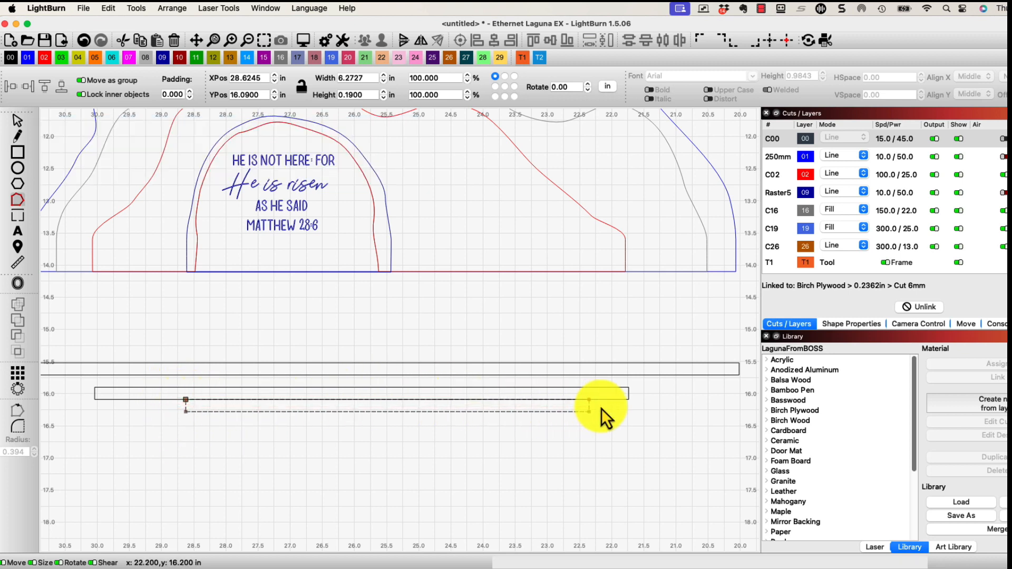
pyautogui.scroll(2, 586, 406)
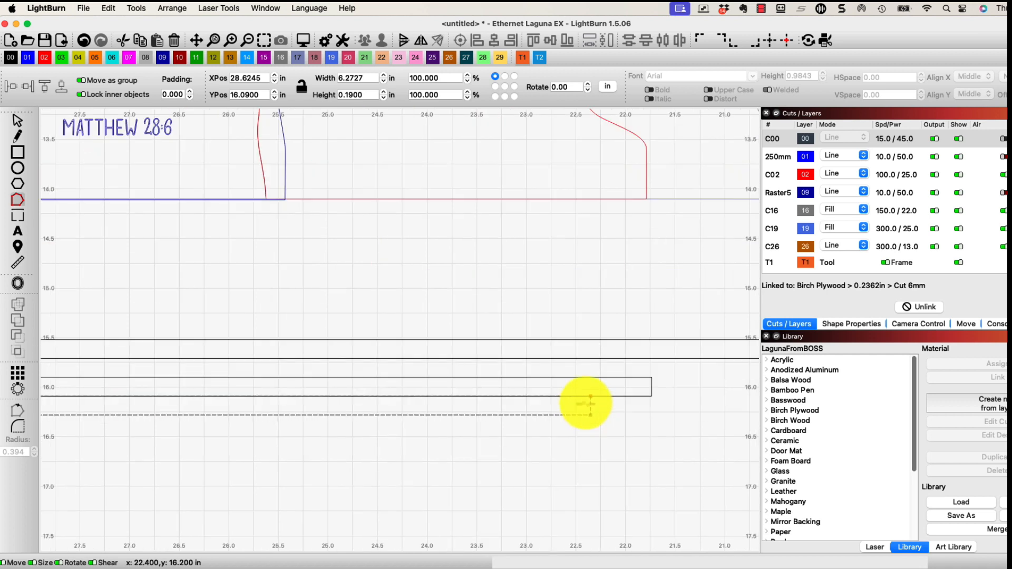
pyautogui.scroll(2, 589, 404)
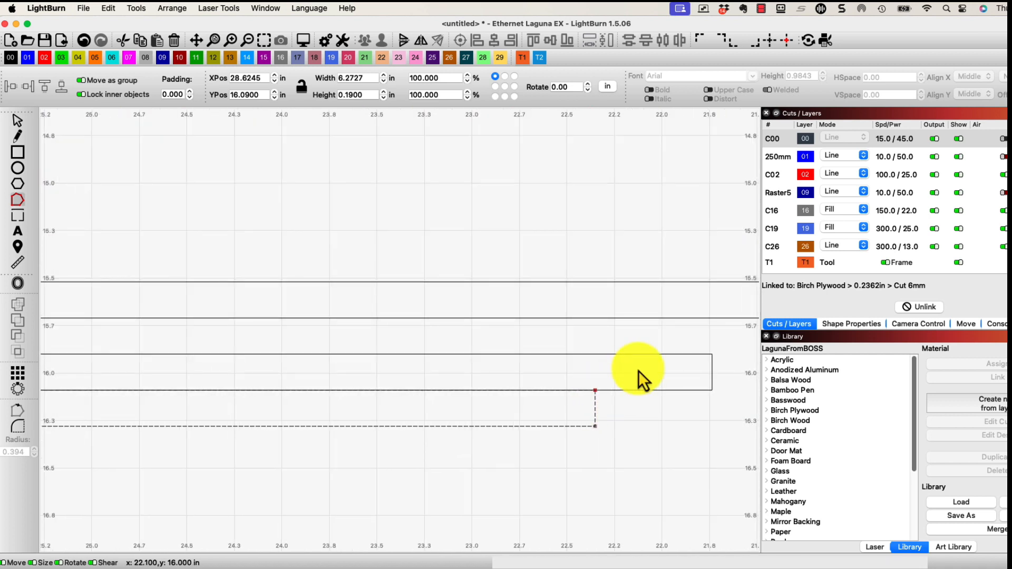
pyautogui.press('Up')
pyautogui.press('Up')
pyautogui.press('Up')
pyautogui.press('Up')
pyautogui.press('Up')
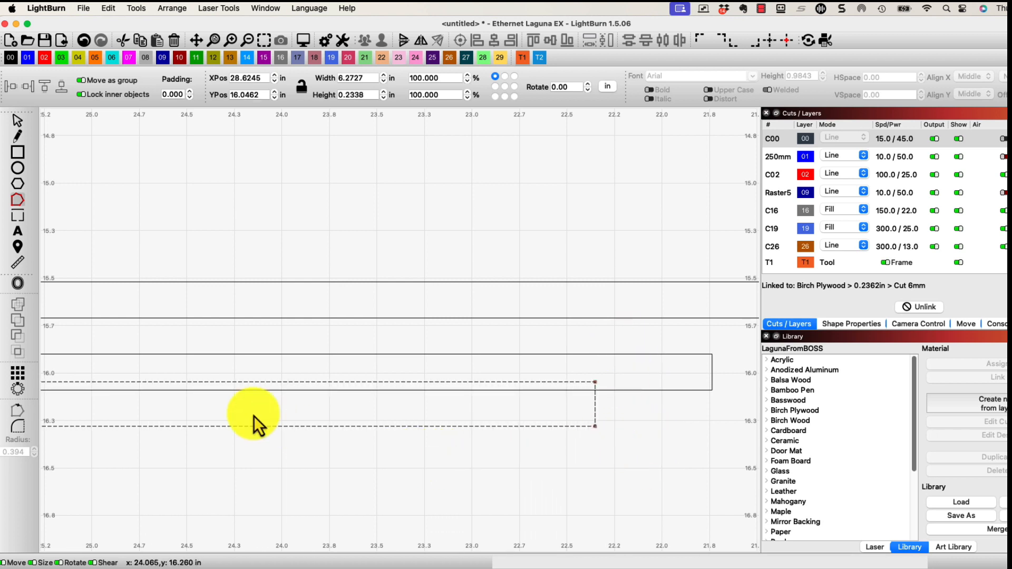
# - Weld the lowest base slot and the slot directly above it into one stepped shape
pyautogui.click(18, 124)
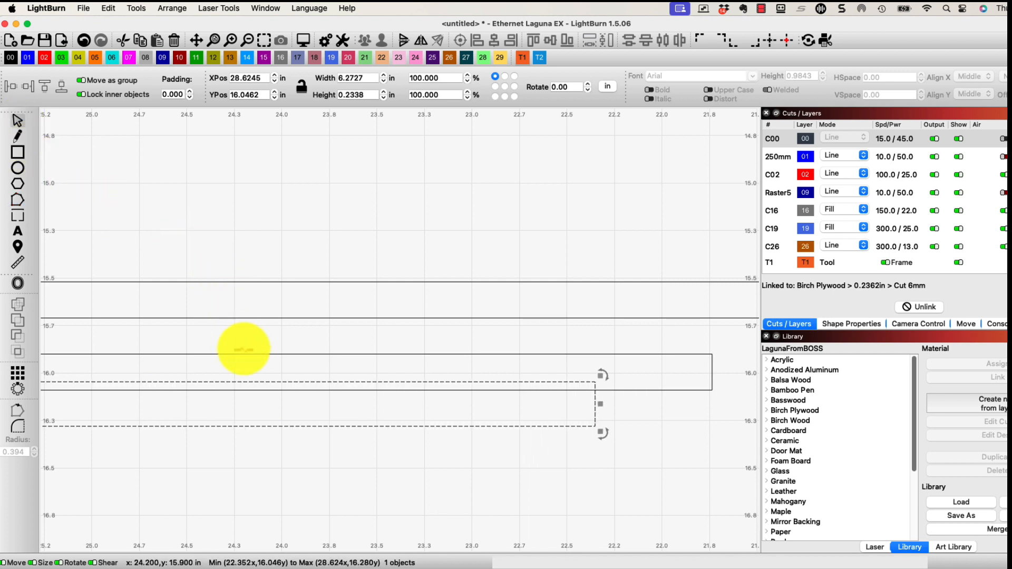
pyautogui.keyDown('shift'); pyautogui.click(245, 355); pyautogui.keyUp('shift')
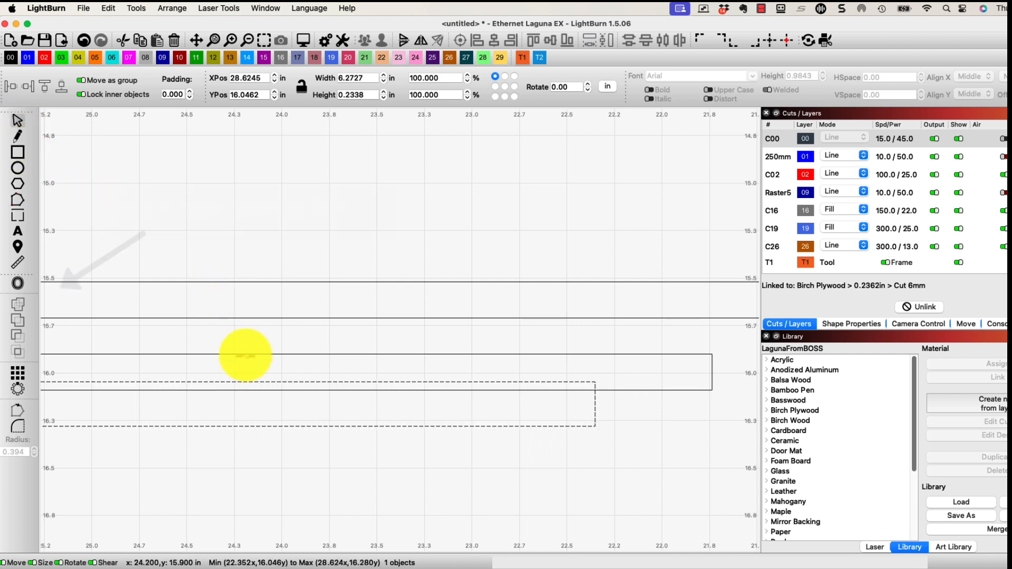
pyautogui.click(22, 317)
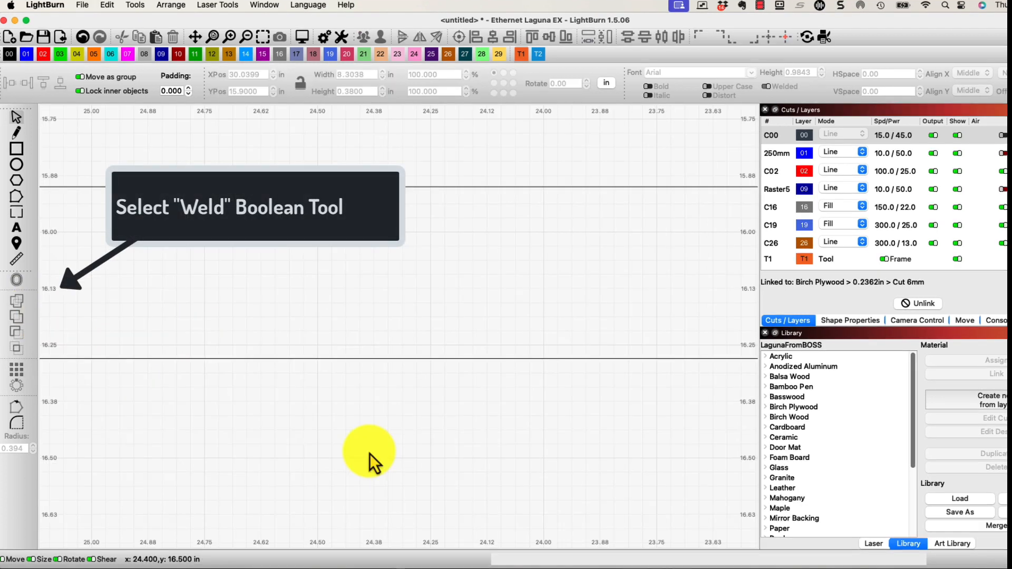
# - Group the long upper base slot with the welded stepped slot
pyautogui.scroll(-6, 369, 454)
pyautogui.moveTo(290, 461); pyautogui.dragTo(441, 444)
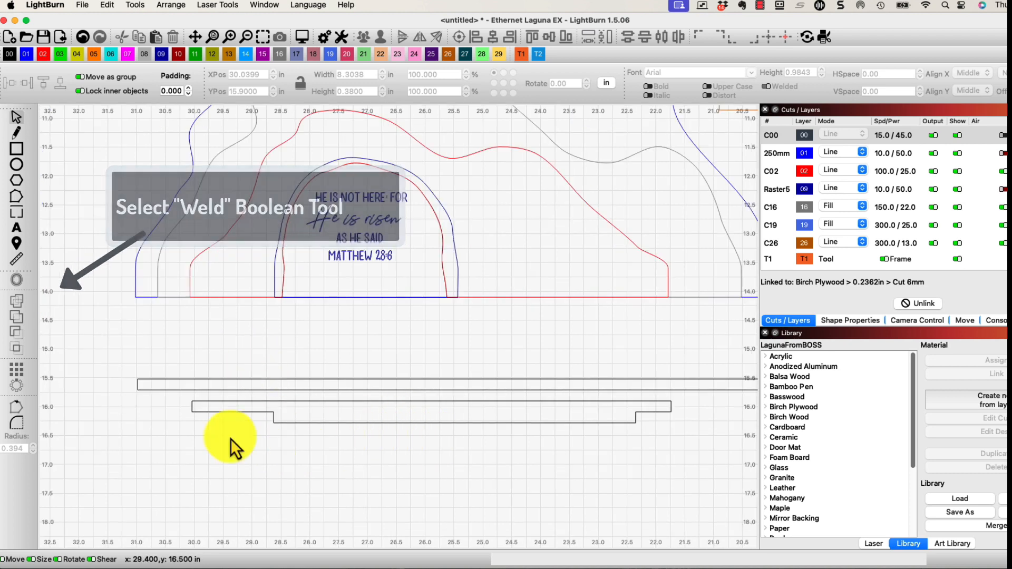
pyautogui.moveTo(230, 438); pyautogui.dragTo(194, 352)
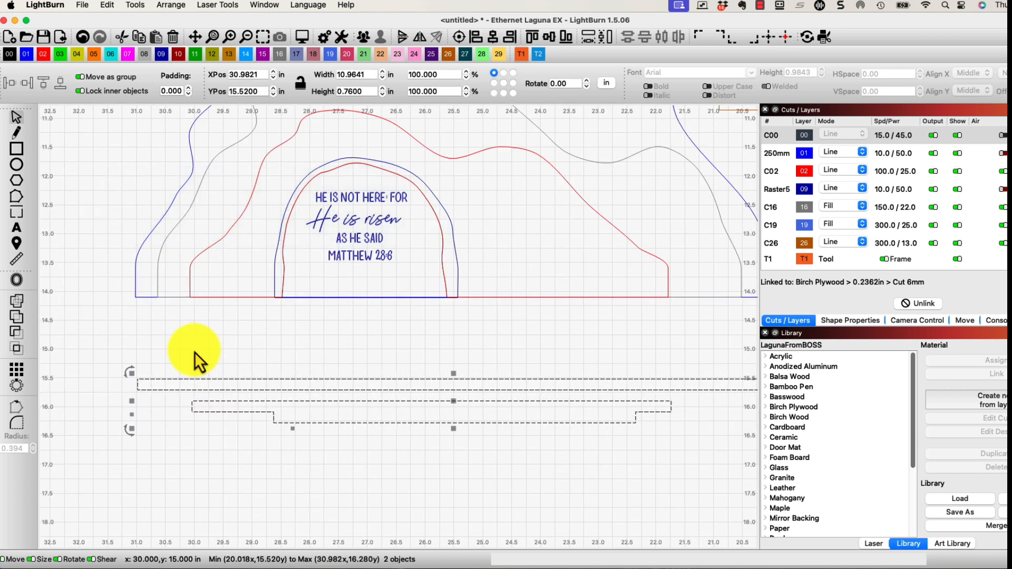
pyautogui.press('super+g')
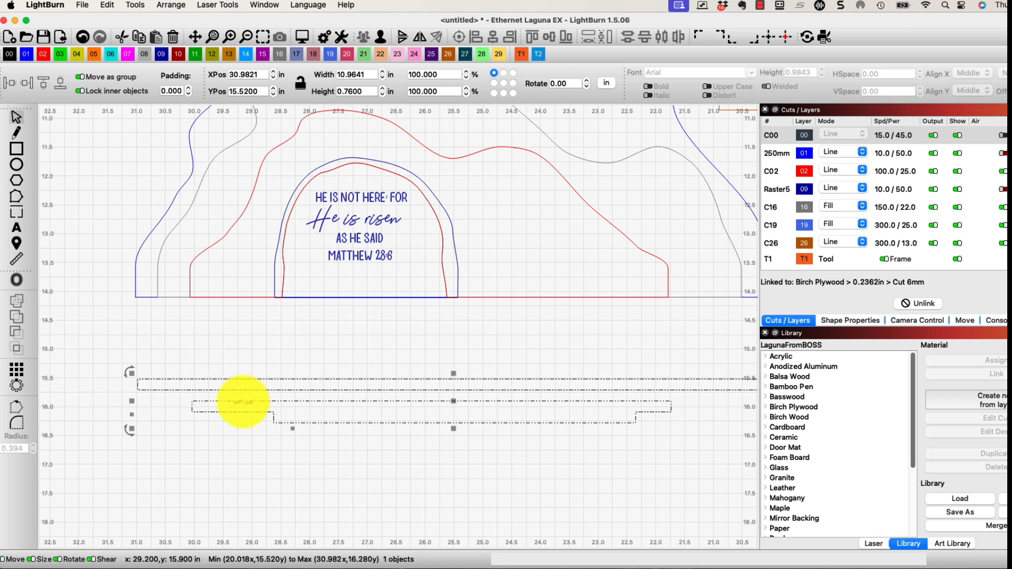
pyautogui.scroll(2, 242, 403)
pyautogui.scroll(-4, 242, 403)
pyautogui.scroll(-2, 242, 440)
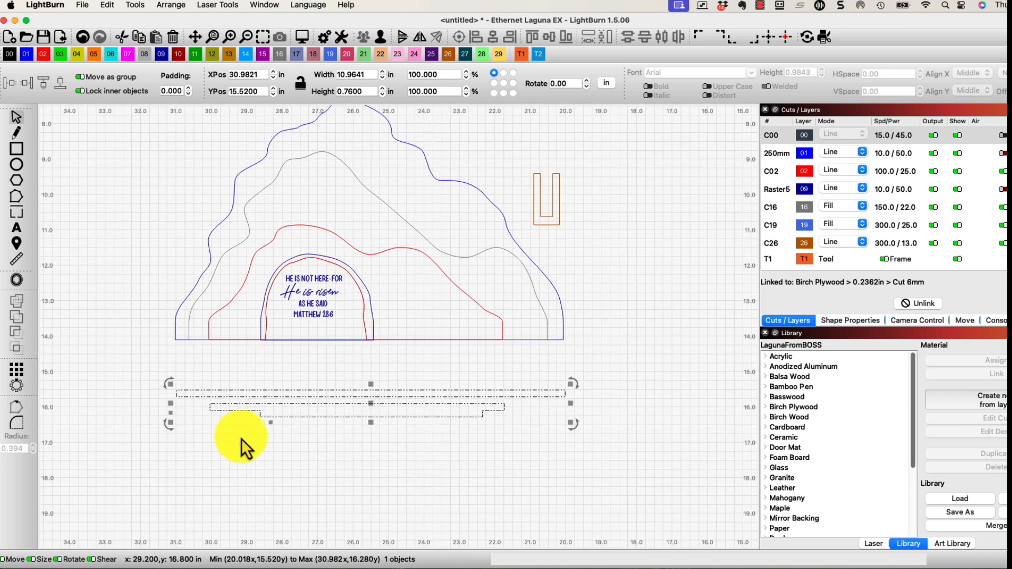
pyautogui.click(241, 442)
# - Move the three red character slots together out of the base outline to below the black slots, about Y 17.92 in
pyautogui.scroll(-1, 232, 463)
pyautogui.moveTo(236, 471); pyautogui.dragTo(258, 343)
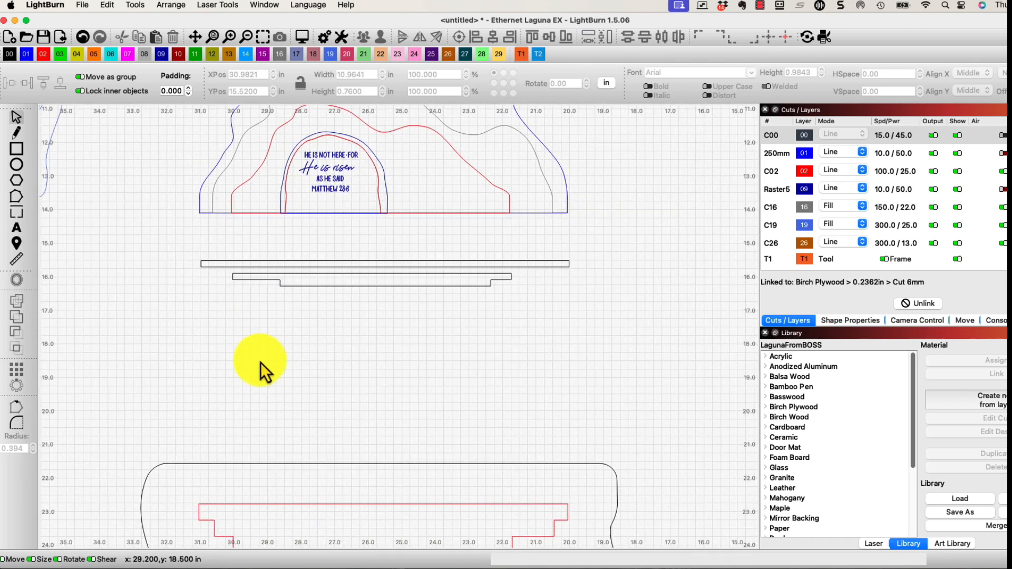
pyautogui.scroll(-3, 260, 362)
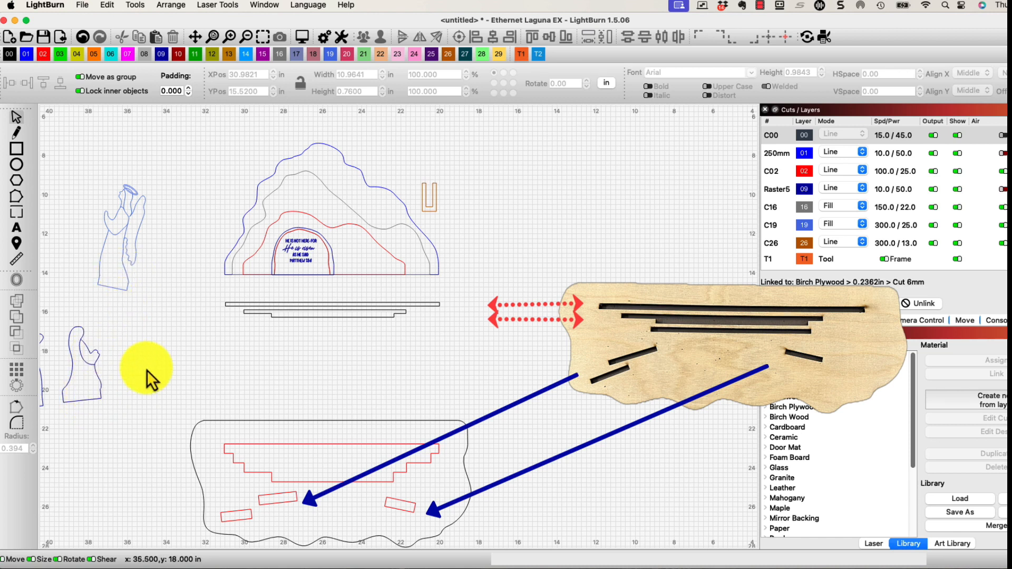
pyautogui.click(231, 511)
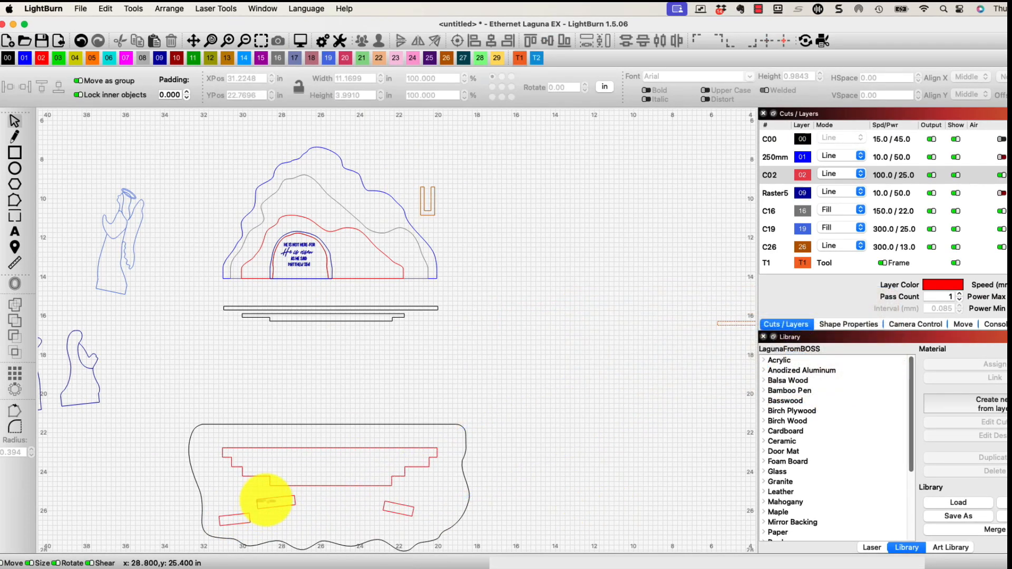
pyautogui.click(259, 498)
pyautogui.keyDown('shift'); pyautogui.click(231, 514); pyautogui.keyUp('shift')
pyautogui.keyDown('shift'); pyautogui.click(382, 510); pyautogui.keyUp('shift')
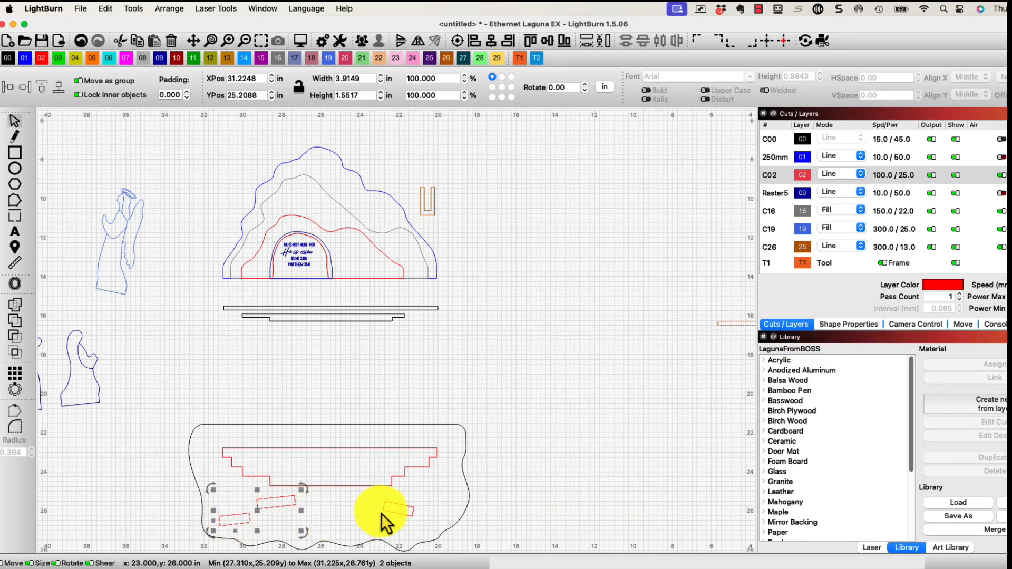
pyautogui.moveTo(324, 511); pyautogui.dragTo(319, 366)
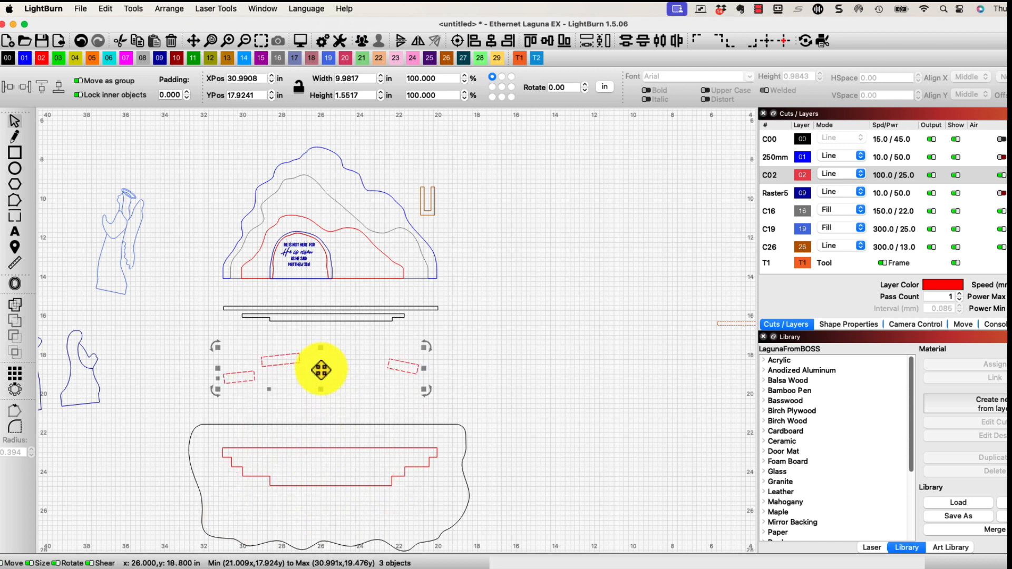
# - Rotate the leftmost character slot roughly parallel to the grid and set its height to 0.19 in
pyautogui.click(276, 381)
pyautogui.click(254, 377)
pyautogui.scroll(8, 269, 397)
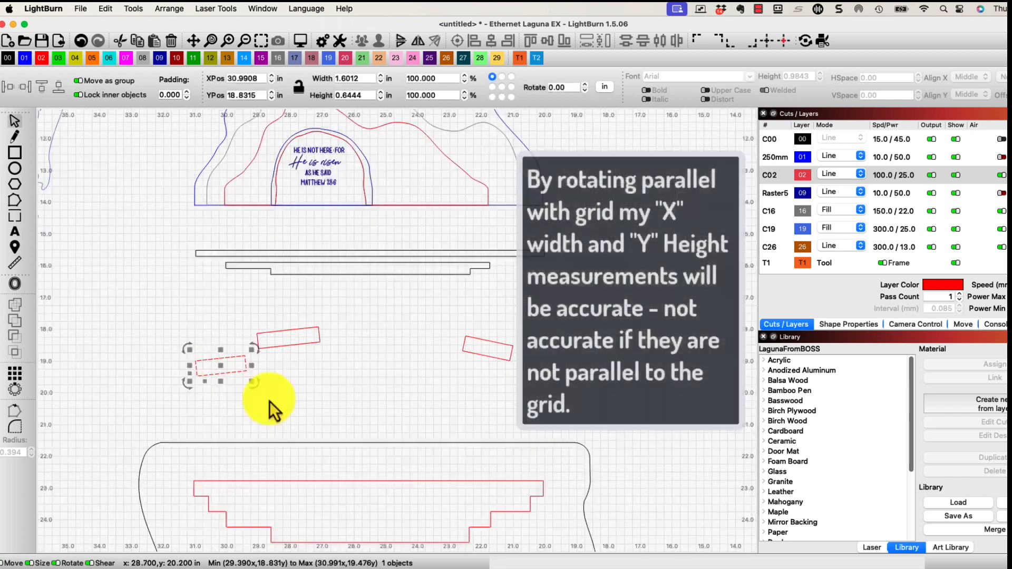
pyautogui.moveTo(222, 344); pyautogui.dragTo(216, 355)
pyautogui.moveTo(148, 329); pyautogui.dragTo(223, 351)
pyautogui.click(318, 246)
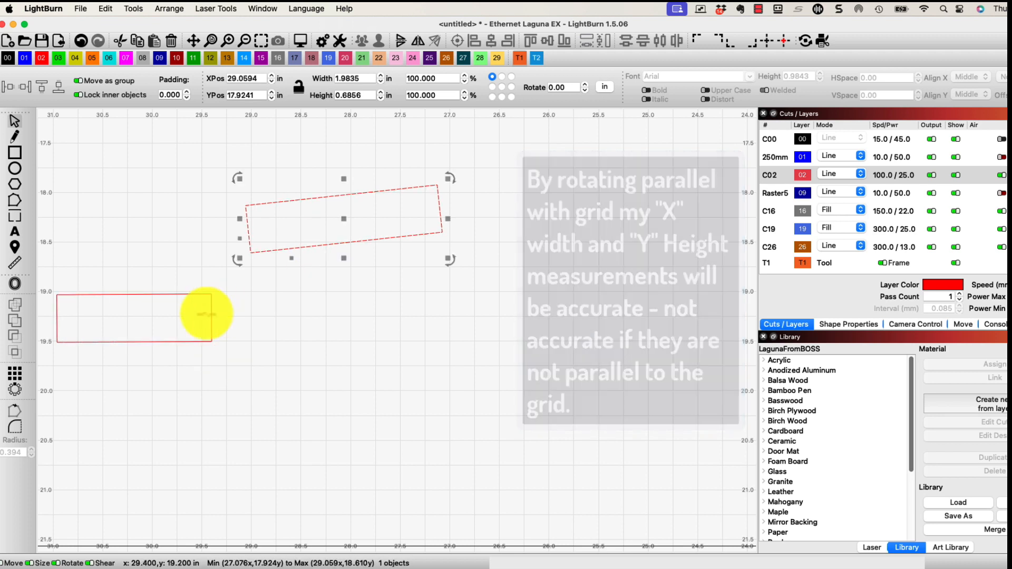
pyautogui.click(212, 317)
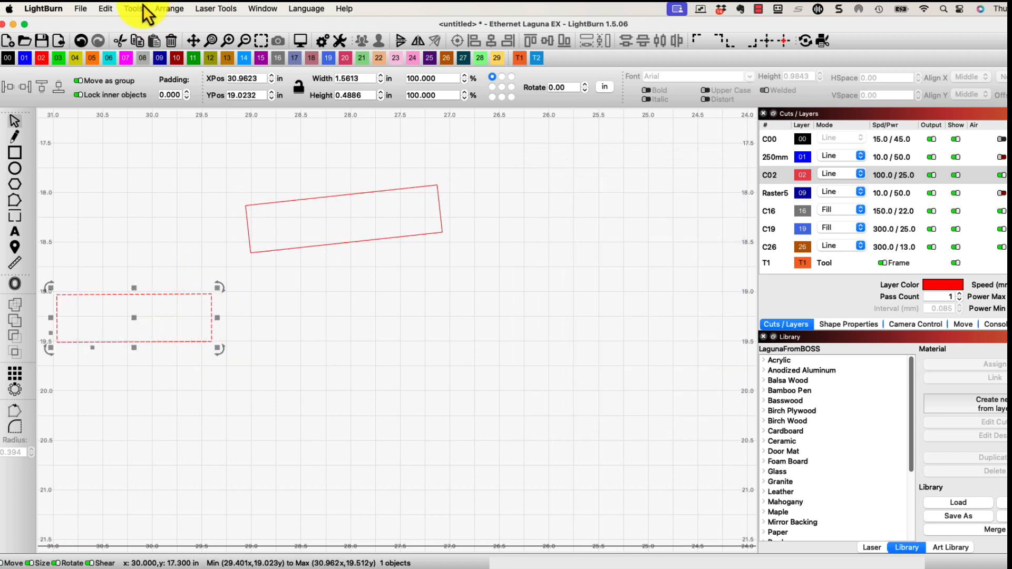
pyautogui.moveTo(369, 96); pyautogui.dragTo(325, 97)
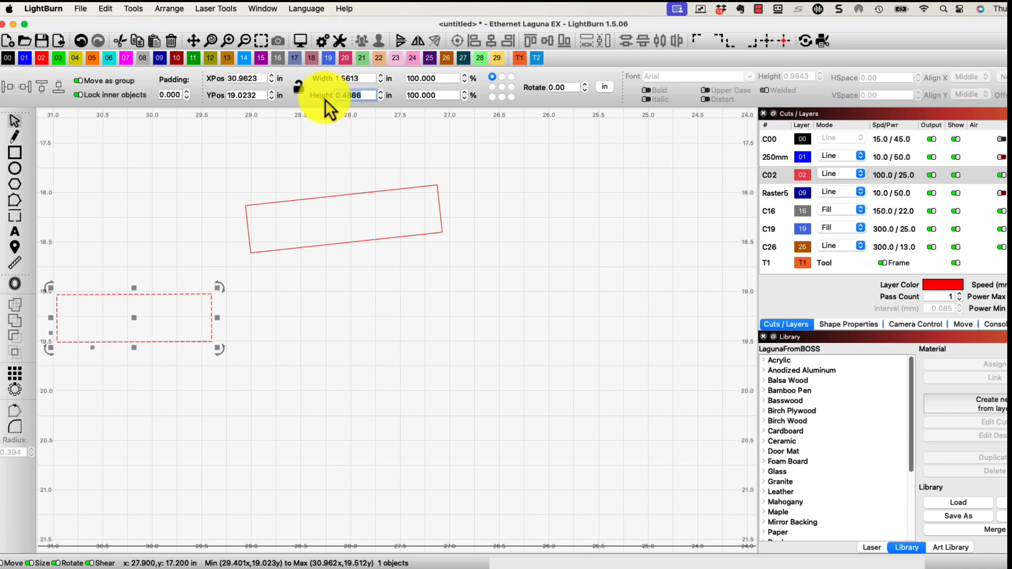
pyautogui.write('0.19')
pyautogui.press('Return')
pyautogui.click(339, 279)
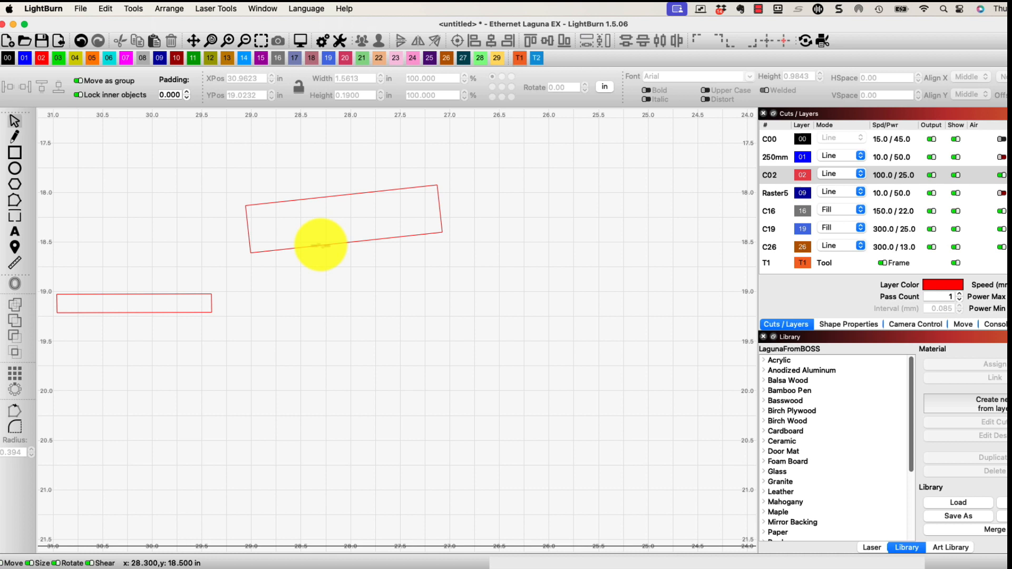
# - Rotate the middle character slot parallel to the grid and set its height to 0.19 in
pyautogui.click(320, 244)
pyautogui.moveTo(452, 264); pyautogui.dragTo(441, 269)
pyautogui.moveTo(368, 97); pyautogui.dragTo(328, 99)
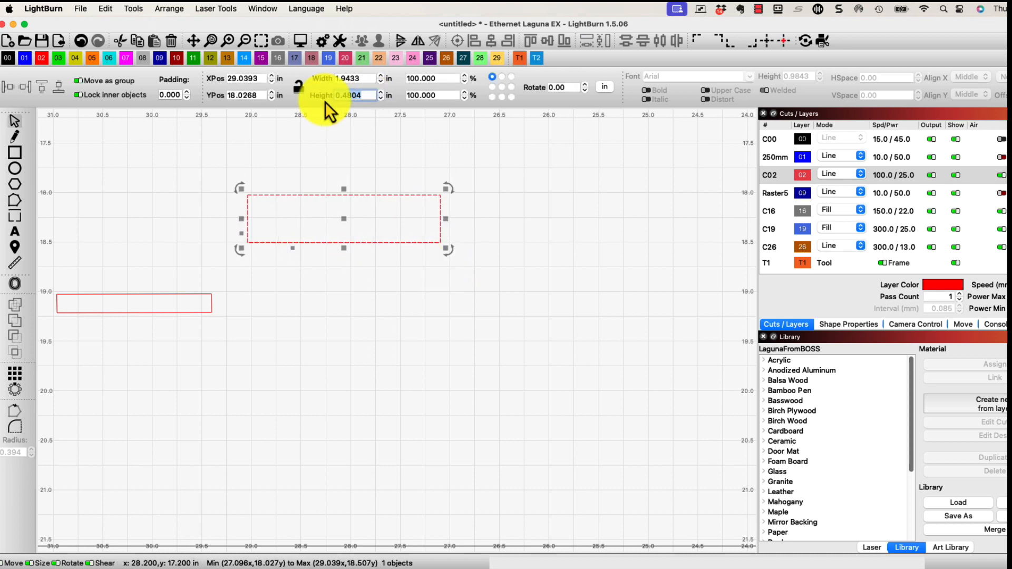
pyautogui.write('0')
pyautogui.press('Return')
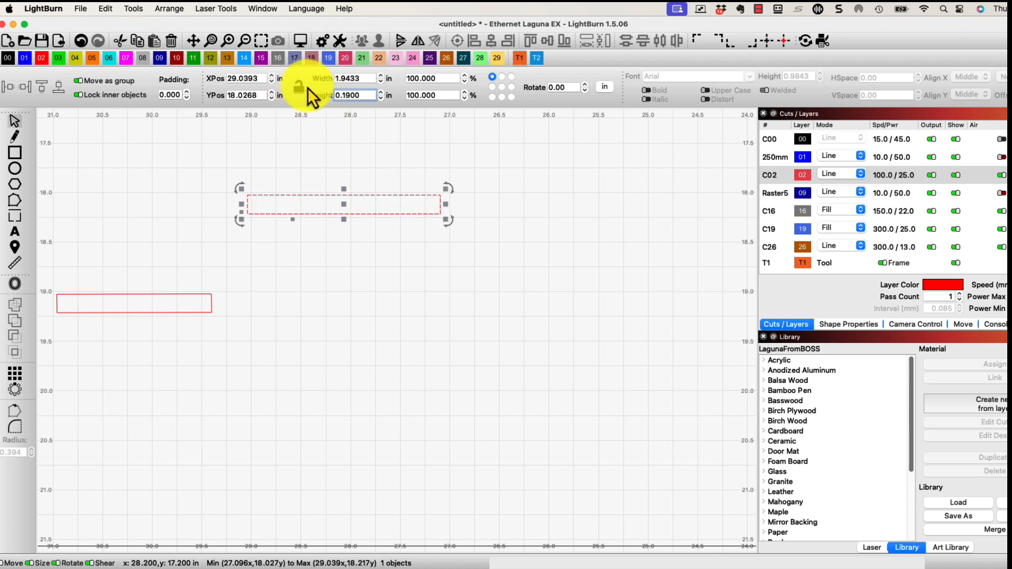
# - Rotate the rightmost character slot parallel to the grid and set its height to 0.190 in
pyautogui.scroll(-5, 388, 285)
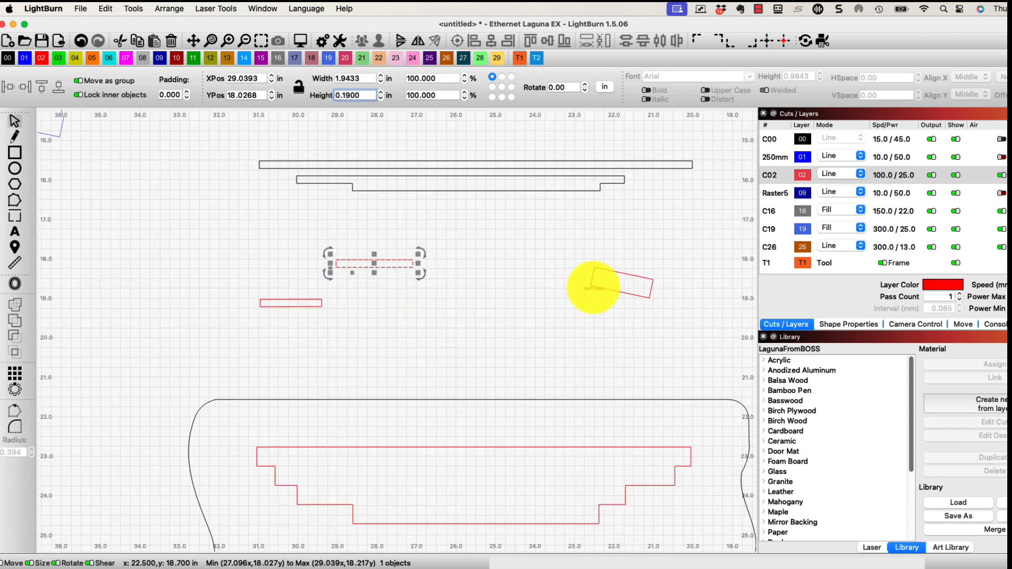
pyautogui.click(592, 288)
pyautogui.moveTo(591, 300); pyautogui.dragTo(589, 309)
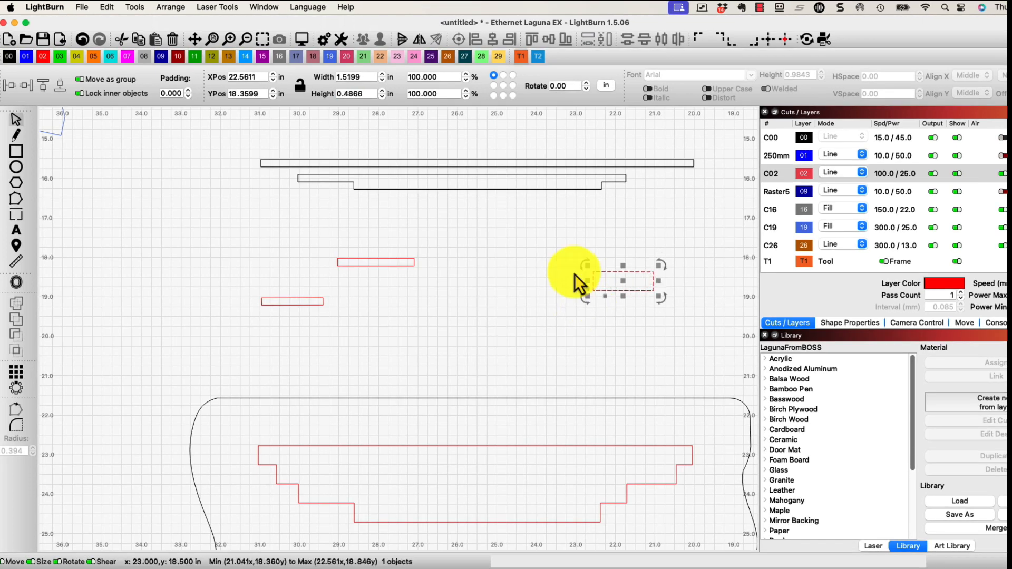
pyautogui.moveTo(369, 93); pyautogui.dragTo(326, 90)
pyautogui.write('0.190')
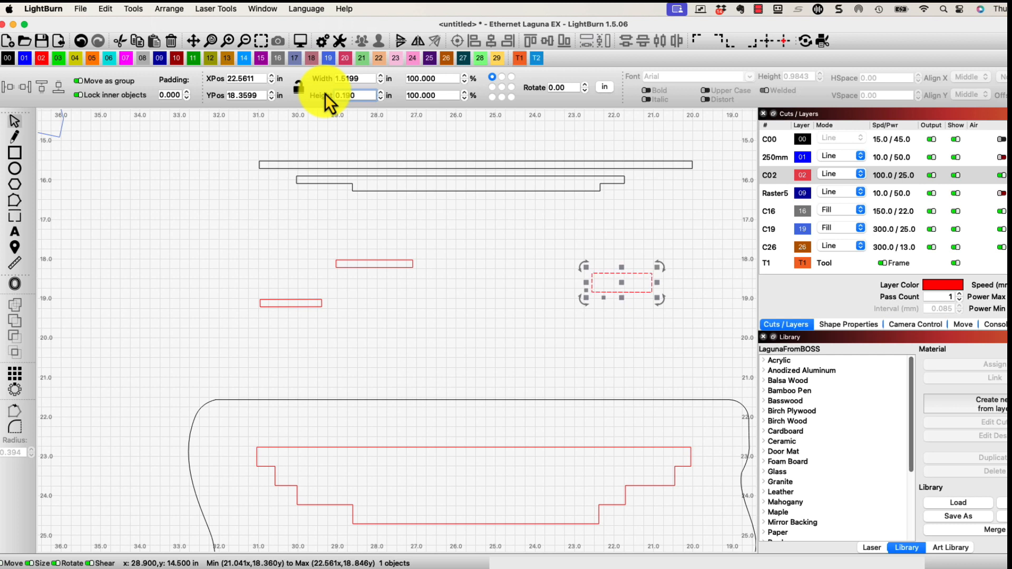
pyautogui.press('Return')
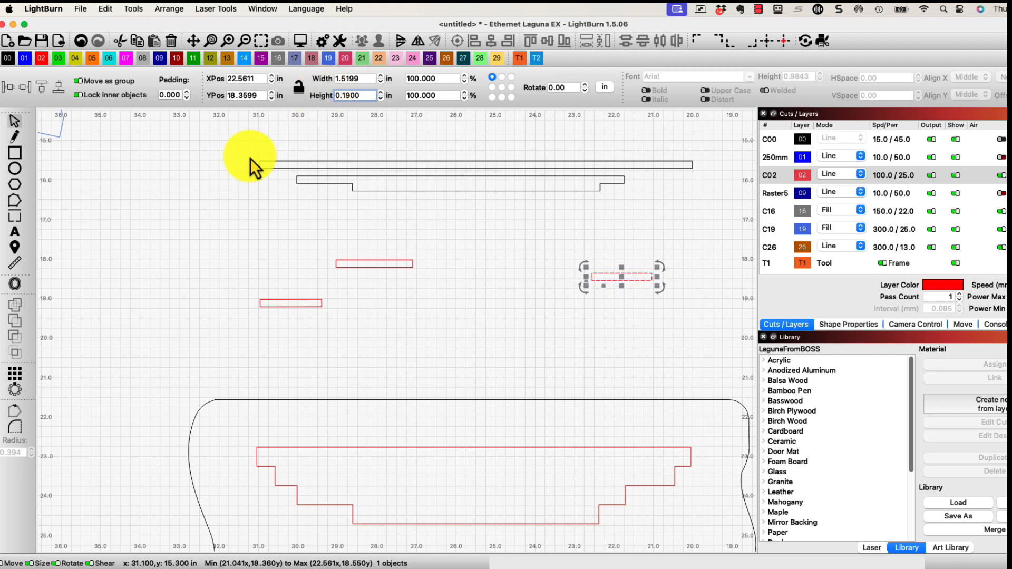
# - Move the three character slots together straight up toward the stepped black slot, to about Y 16.91 in
pyautogui.moveTo(226, 246); pyautogui.dragTo(677, 341)
pyautogui.moveTo(457, 283); pyautogui.dragTo(456, 241)
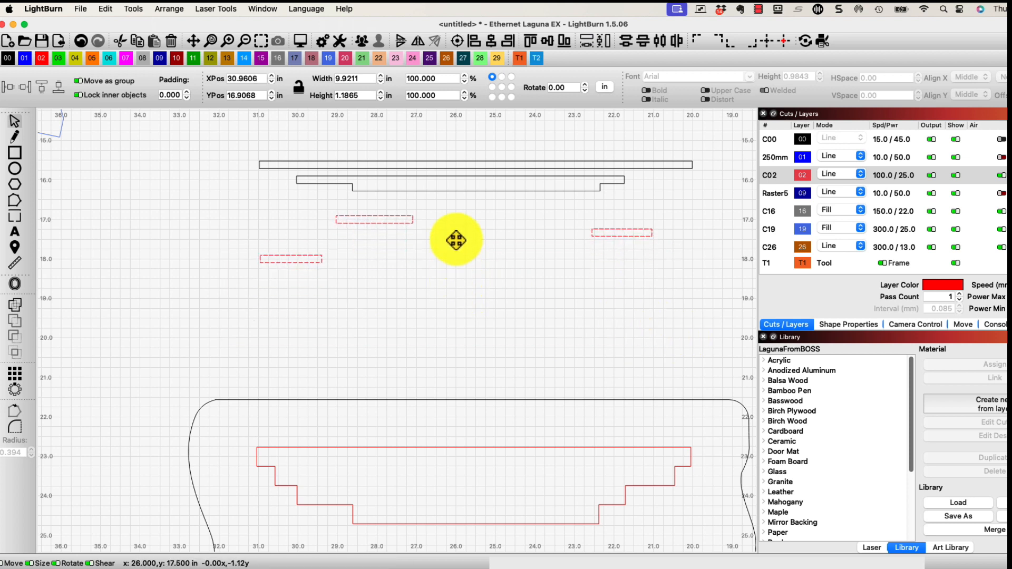
pyautogui.click(407, 254)
# - Tilt the middle and leftmost character slots downward to the right and shift the leftmost one up and inward beside the middle one
pyautogui.click(402, 223)
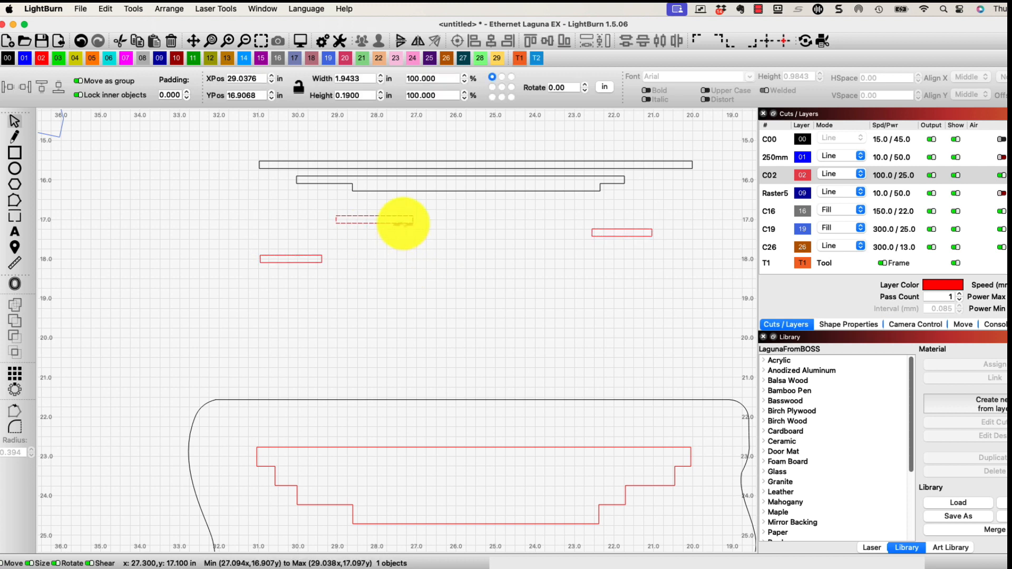
pyautogui.moveTo(421, 231); pyautogui.dragTo(420, 242)
pyautogui.moveTo(375, 222); pyautogui.dragTo(370, 220)
pyautogui.click(314, 259)
pyautogui.moveTo(333, 270); pyautogui.dragTo(330, 280)
pyautogui.moveTo(294, 259); pyautogui.dragTo(309, 234)
# - Tilt the rightmost character slot upward to the right and place it below the stepped slot's right end, about X 22.74, Y 16.64 in
pyautogui.click(599, 232)
pyautogui.moveTo(659, 221); pyautogui.dragTo(616, 233)
pyautogui.click(549, 318)
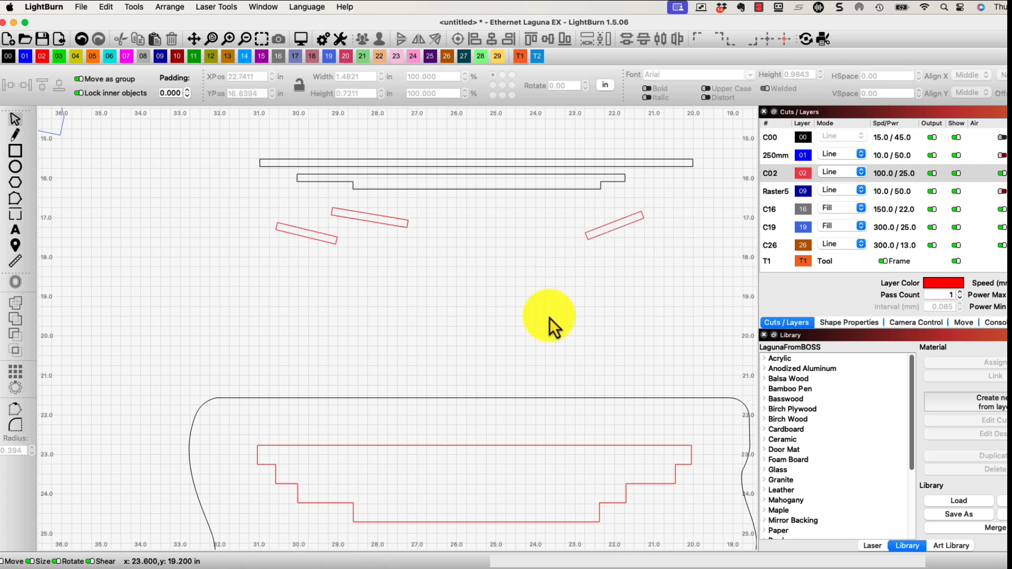
# - Delete the red stepped outline inside the base shape
pyautogui.scroll(-5, 520, 364)
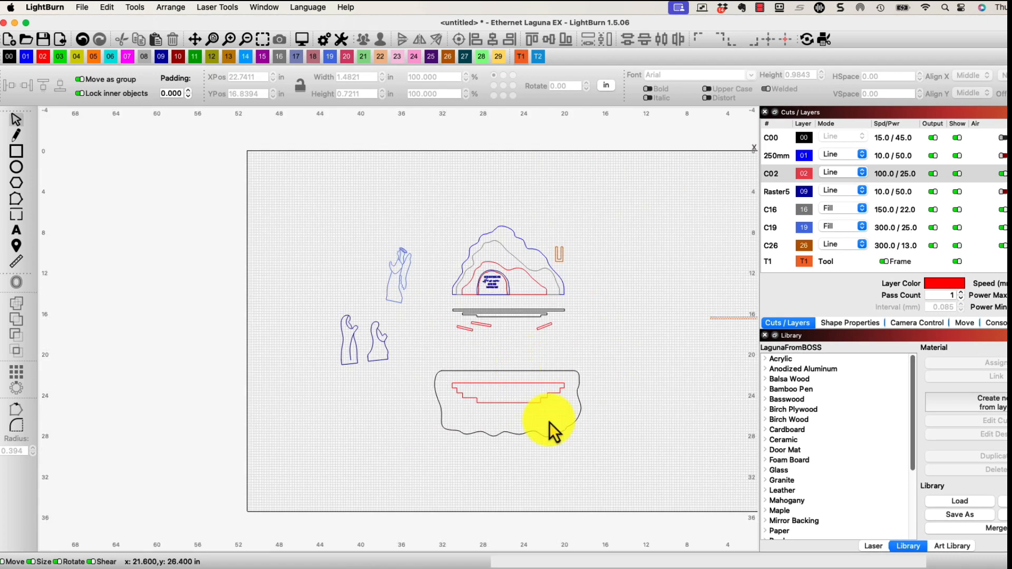
pyautogui.click(501, 377)
pyautogui.press('Delete')
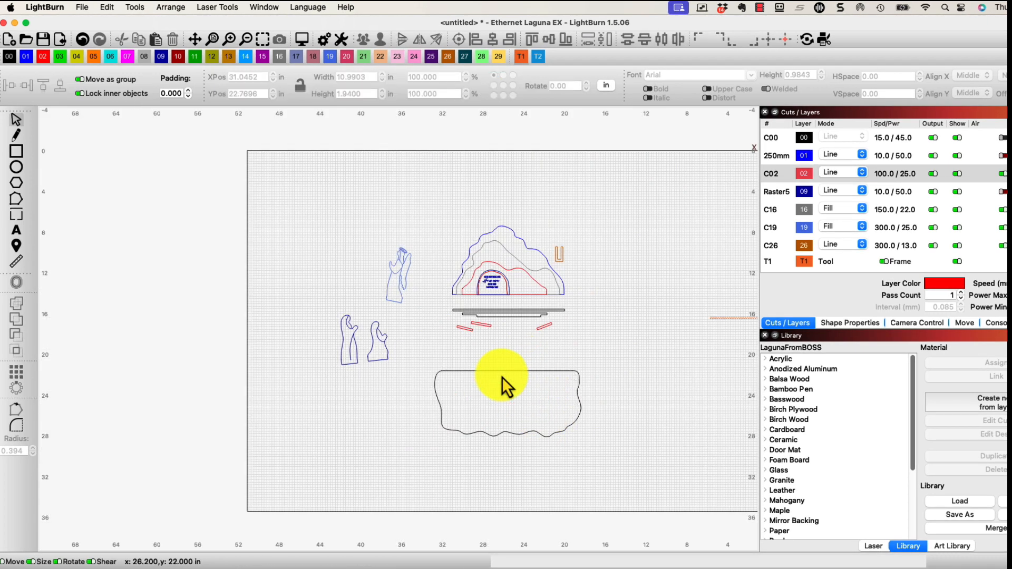
# - Assign both long slots and the three angled character slots below the tomb to the black 00 layer
pyautogui.moveTo(441, 296); pyautogui.dragTo(588, 346)
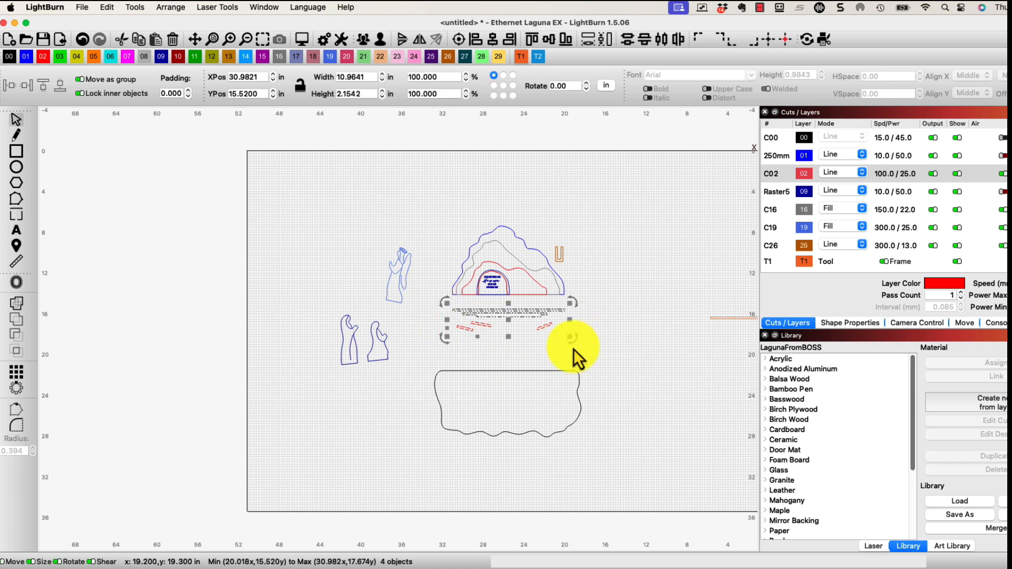
pyautogui.click(8, 58)
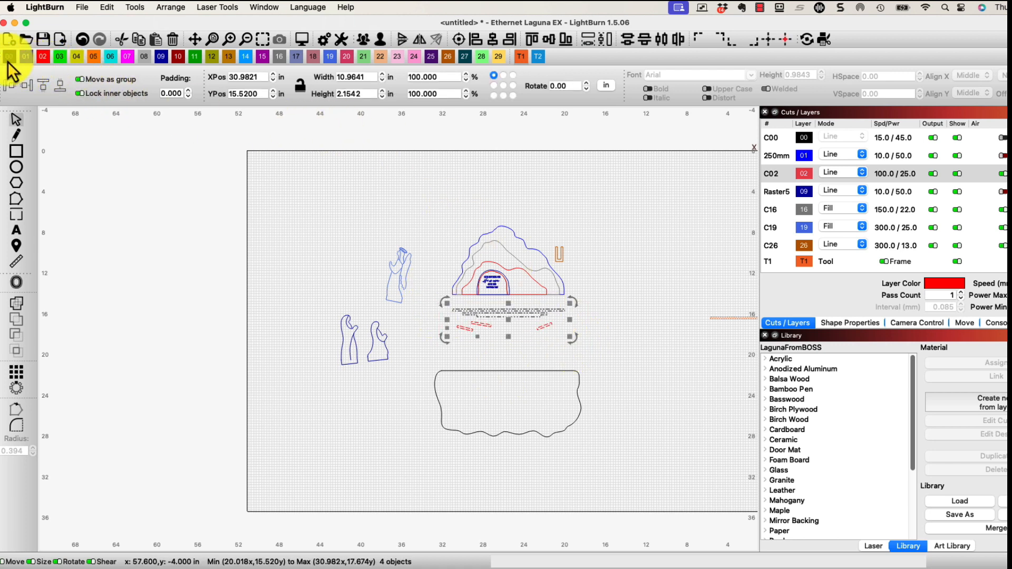
pyautogui.click(180, 140)
# - Group all the slots below the tomb and move the group down onto the base, to about Y 24.22 in
pyautogui.moveTo(426, 295); pyautogui.dragTo(583, 354)
pyautogui.press('super+g')
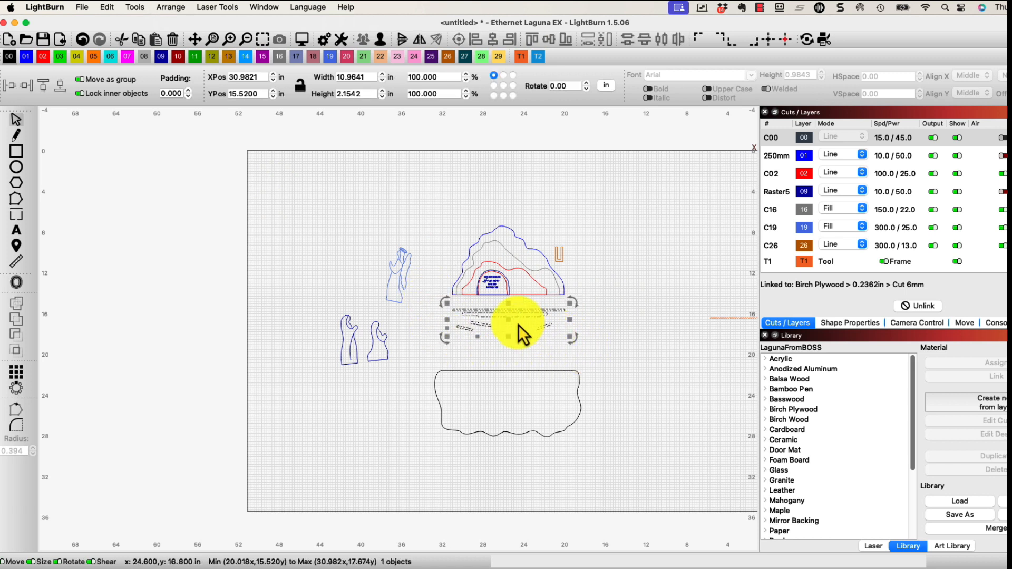
pyautogui.moveTo(511, 319); pyautogui.dragTo(506, 406)
pyautogui.click(614, 384)
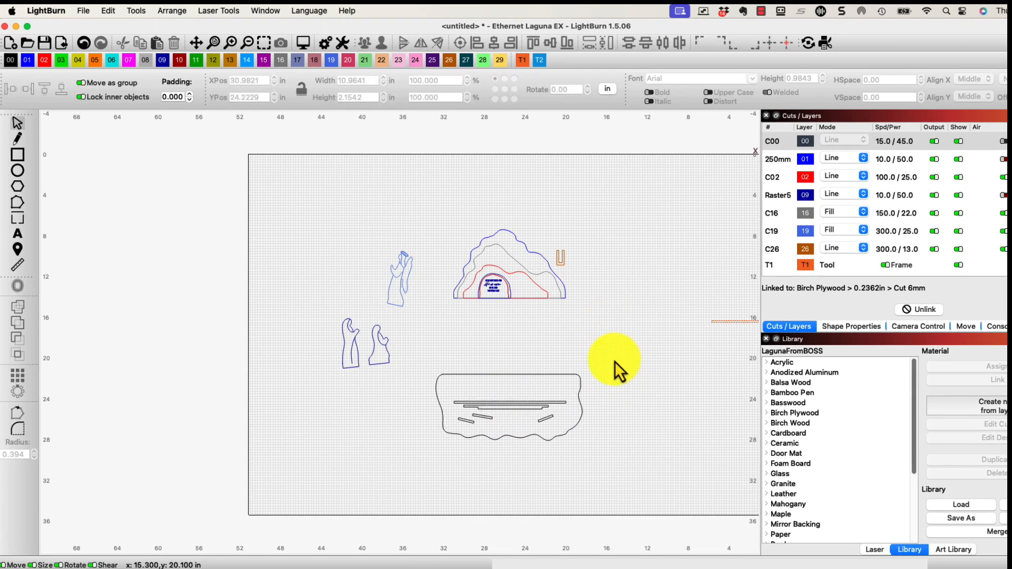
# - Move the nodes of the base outline's straight upper edge and corners down 1.25 in, to about Y 22.82 in
pyautogui.click(540, 374)
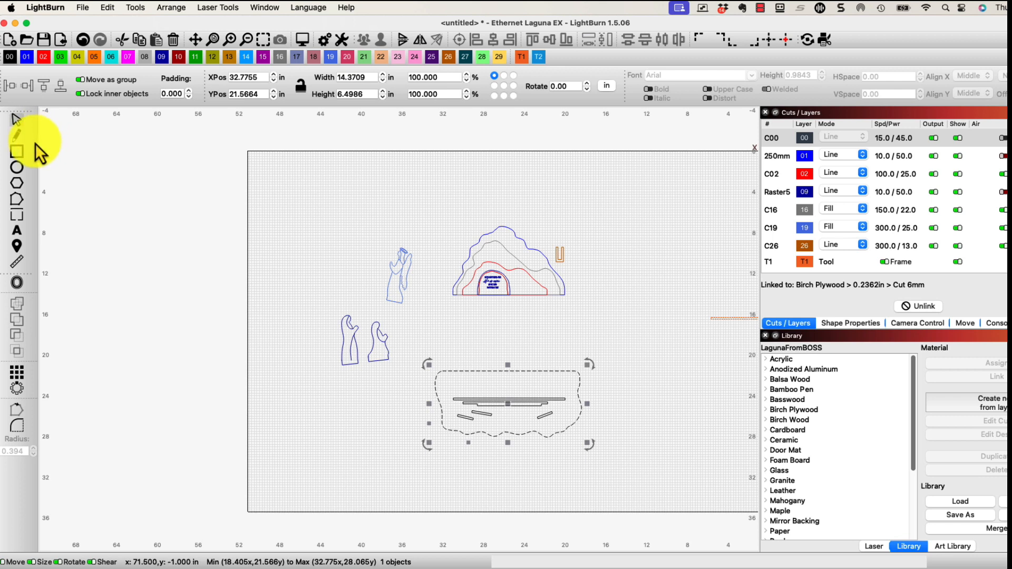
pyautogui.click(19, 200)
pyautogui.moveTo(419, 350); pyautogui.dragTo(496, 391)
pyautogui.moveTo(604, 398); pyautogui.dragTo(605, 399)
pyautogui.scroll(2, 605, 398)
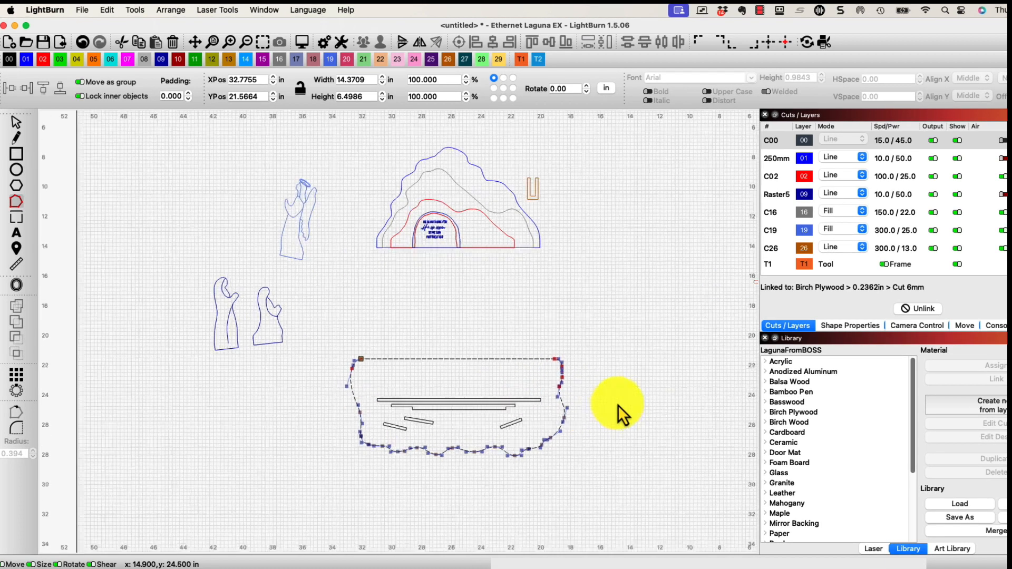
pyautogui.scroll(1, 625, 381)
pyautogui.press('Down')
pyautogui.press('Down')
pyautogui.press('Down')
pyautogui.press('Down')
pyautogui.press('Down')
pyautogui.click(625, 382)
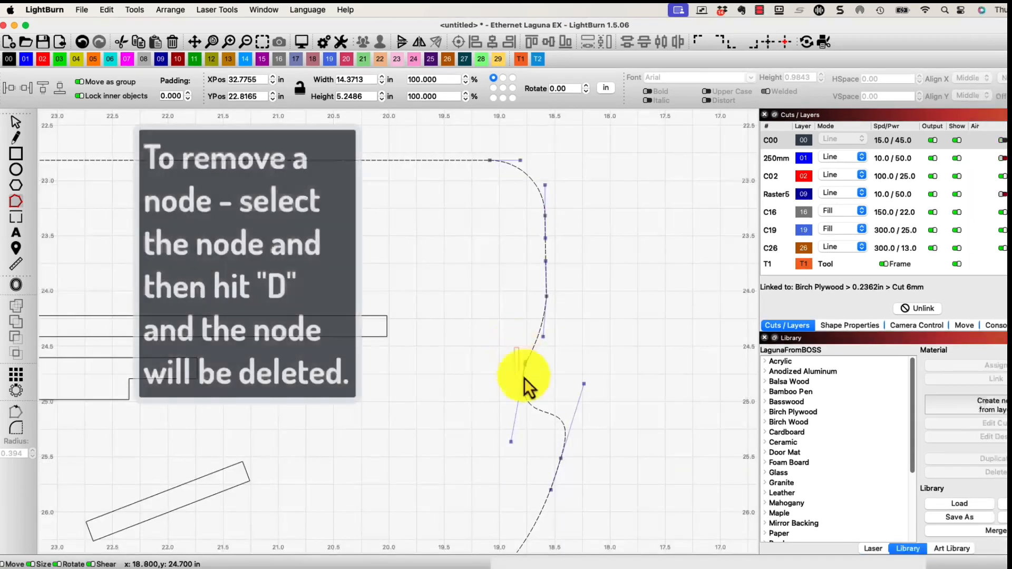
# - Delete the node that forms the inward dip on the base outline's right side, near X 18.8, Y 24.7 in
pyautogui.moveTo(525, 379); pyautogui.dragTo(542, 386)
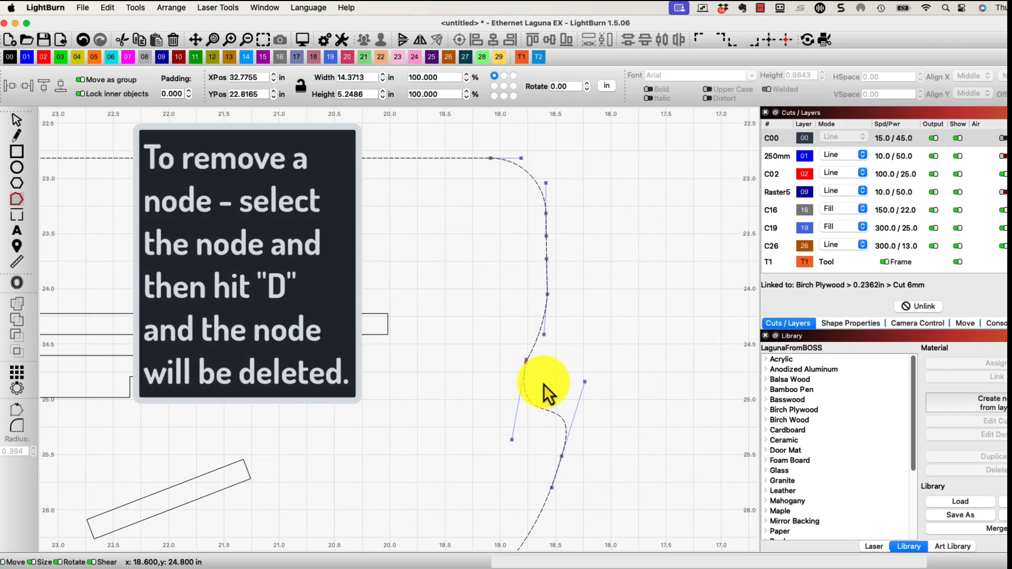
pyautogui.press('d')
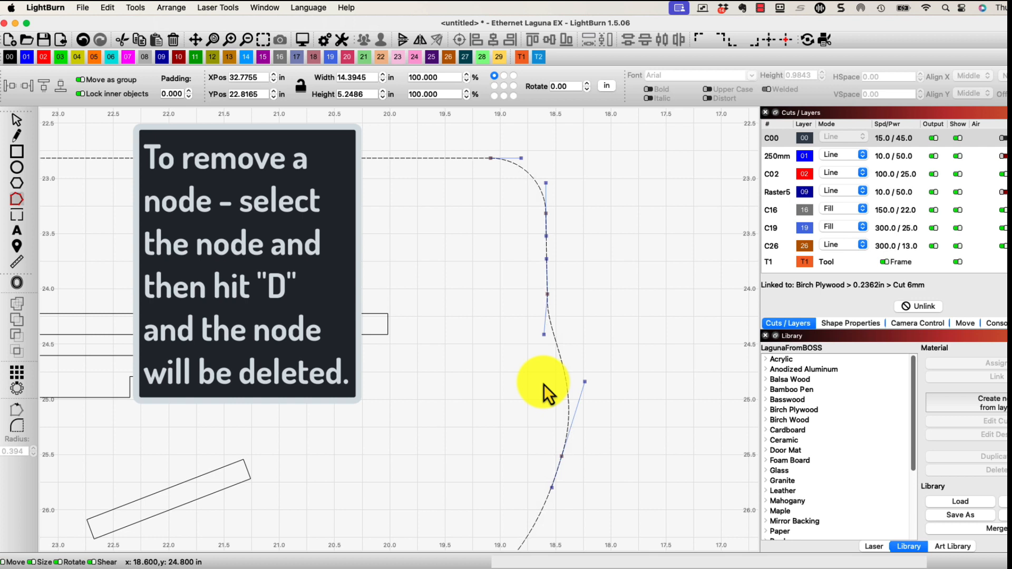
pyautogui.scroll(-2, 527, 372)
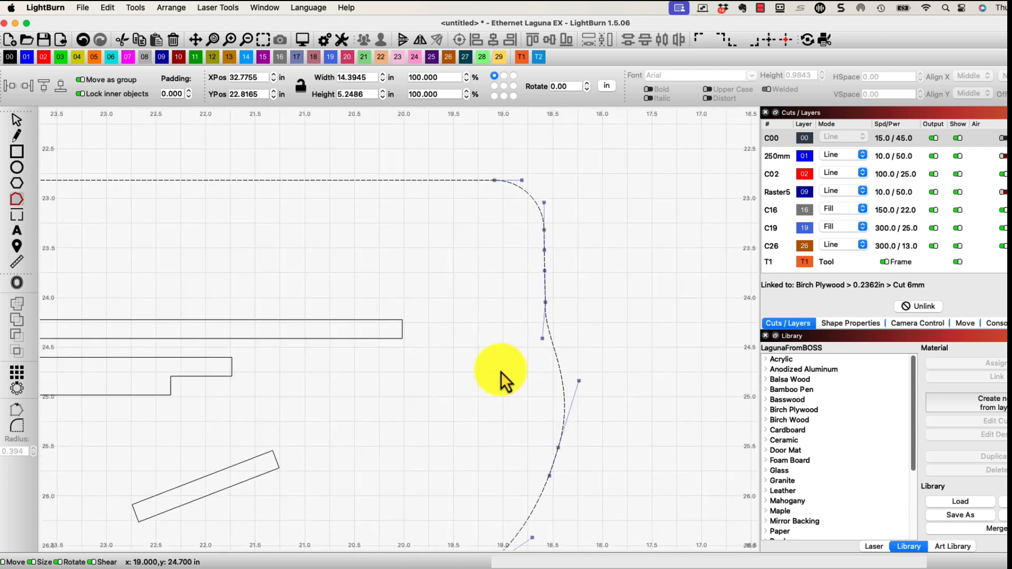
pyautogui.scroll(-5, 500, 371)
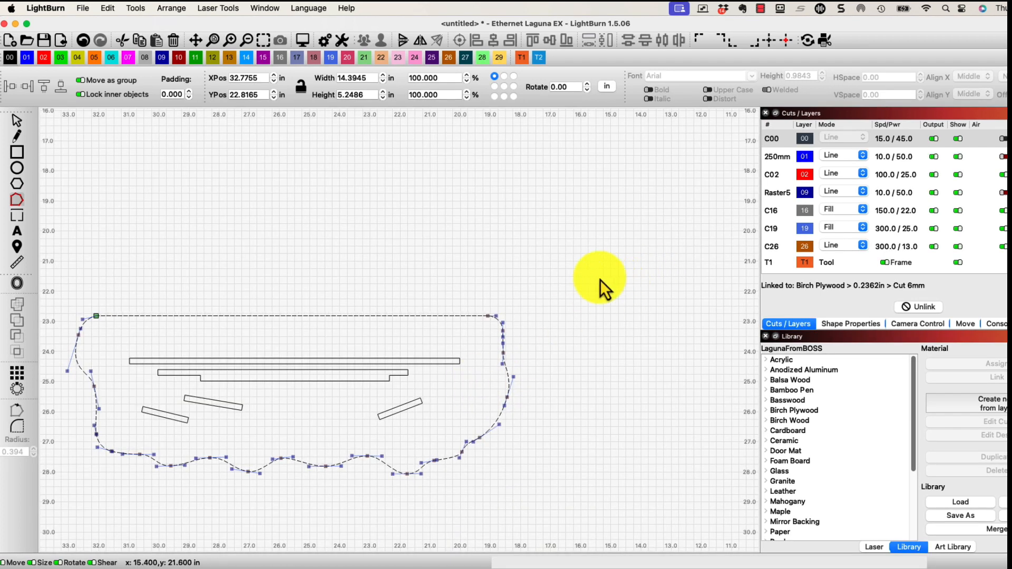
pyautogui.scroll(-5, 599, 280)
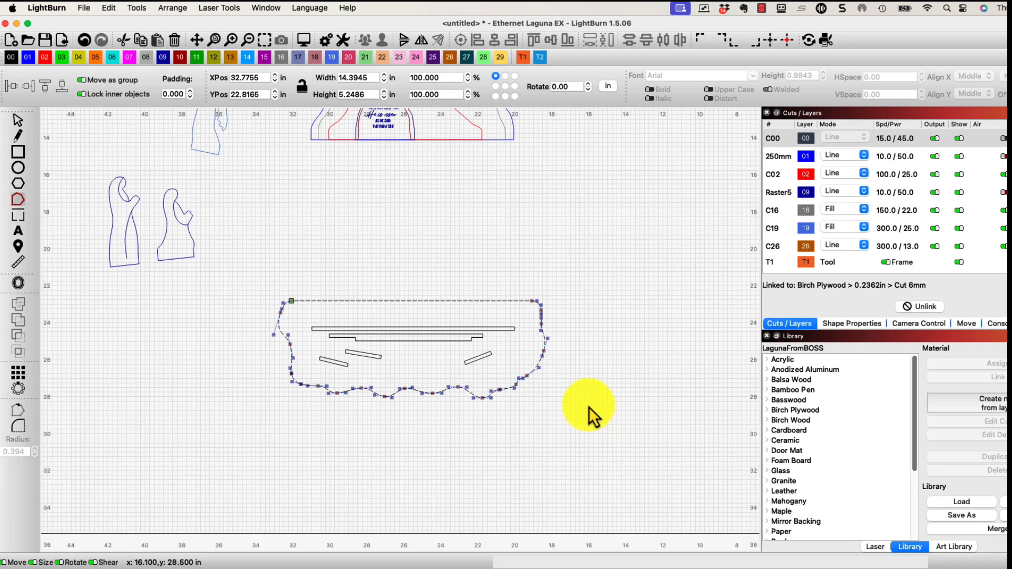
# - Optimize the base outline with Smooth source shapes, Fit shapes to lines and Fit shapes to arcs enabled, each at 0.00000 in
pyautogui.click(17, 121)
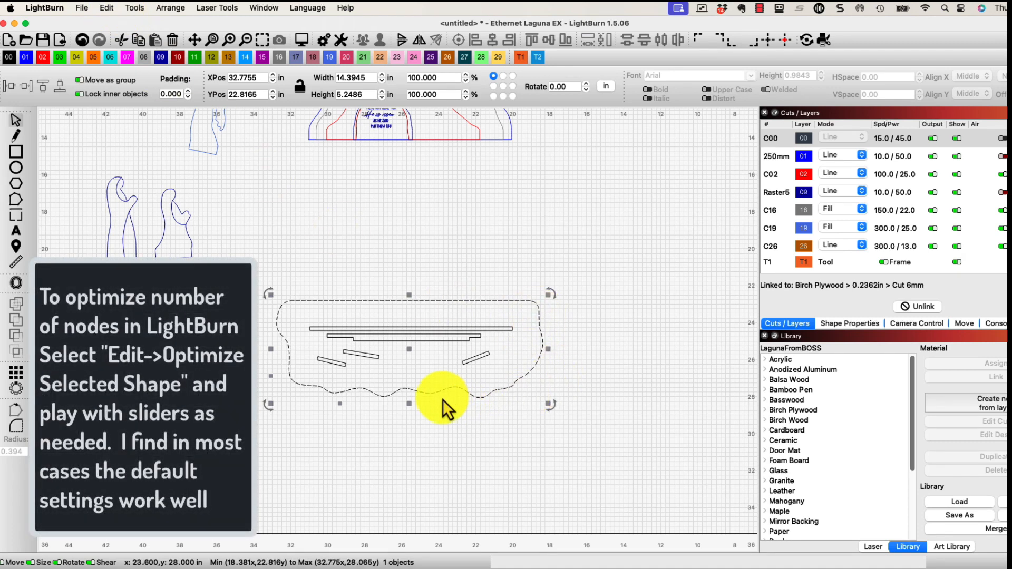
pyautogui.click(105, 8)
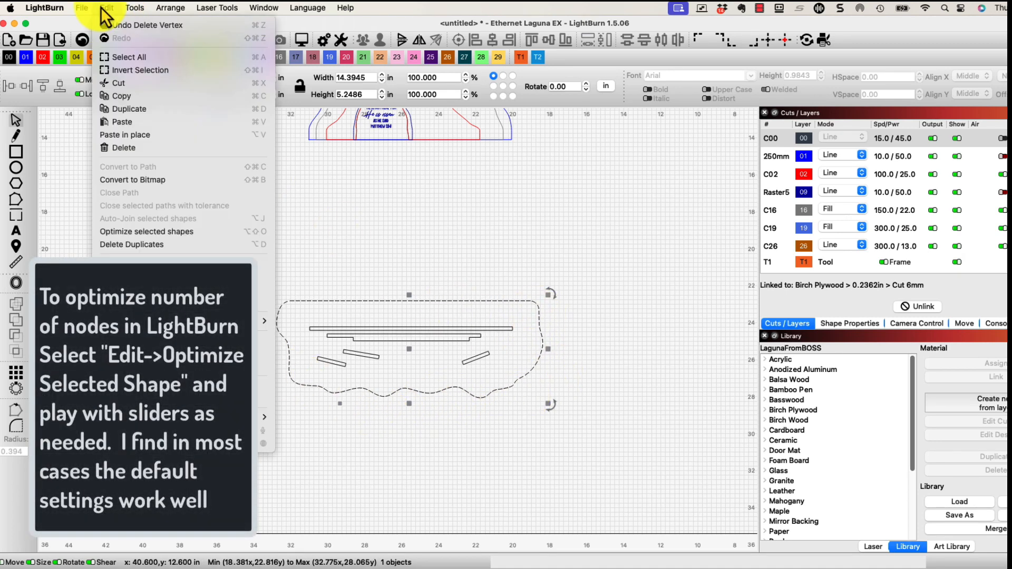
pyautogui.click(154, 232)
pyautogui.click(589, 276)
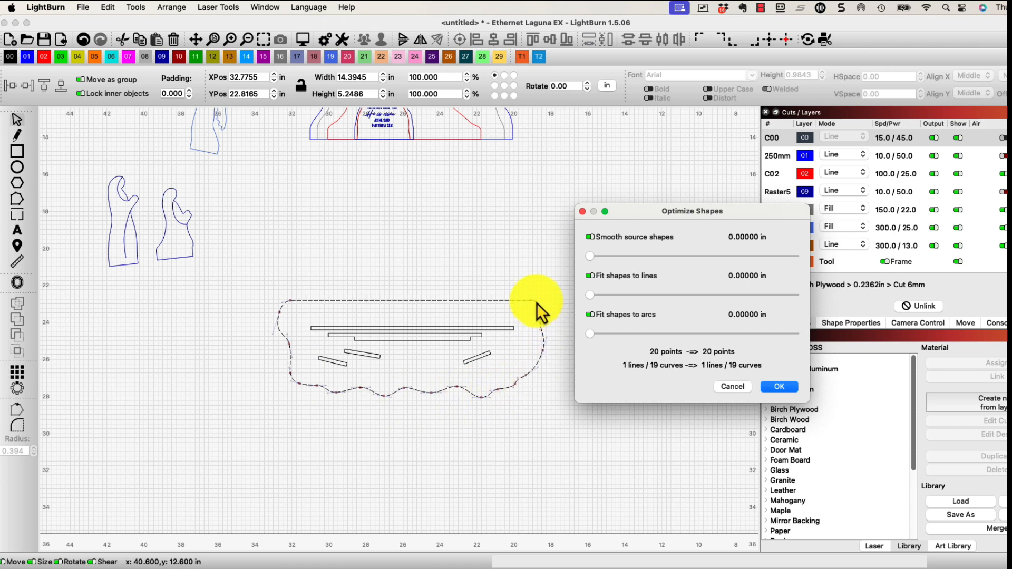
pyautogui.click(771, 386)
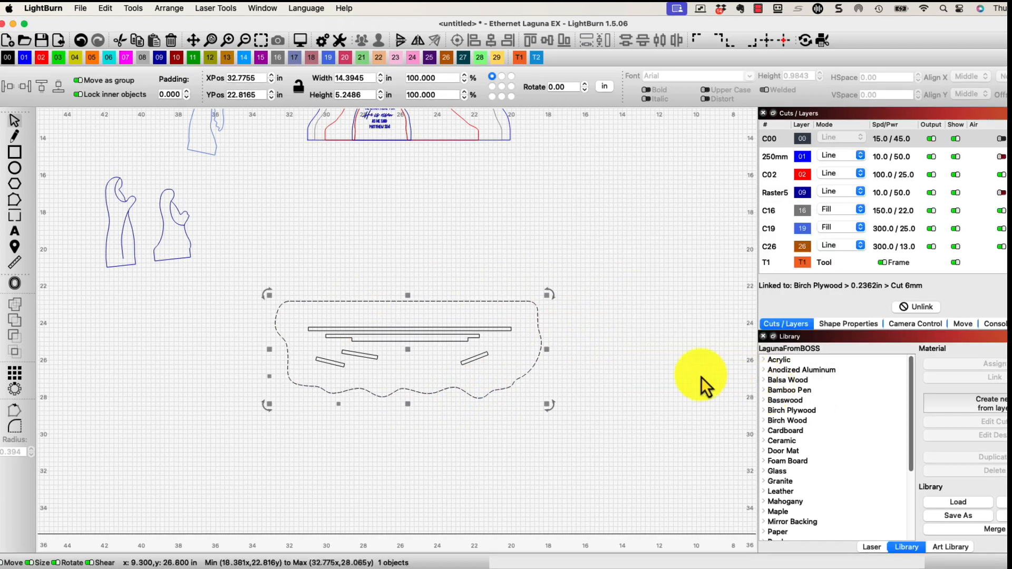
pyautogui.click(619, 364)
# - Rotate the angel figure about 11.8° counterclockwise so that its bottom edge is level
pyautogui.scroll(-1, 544, 272)
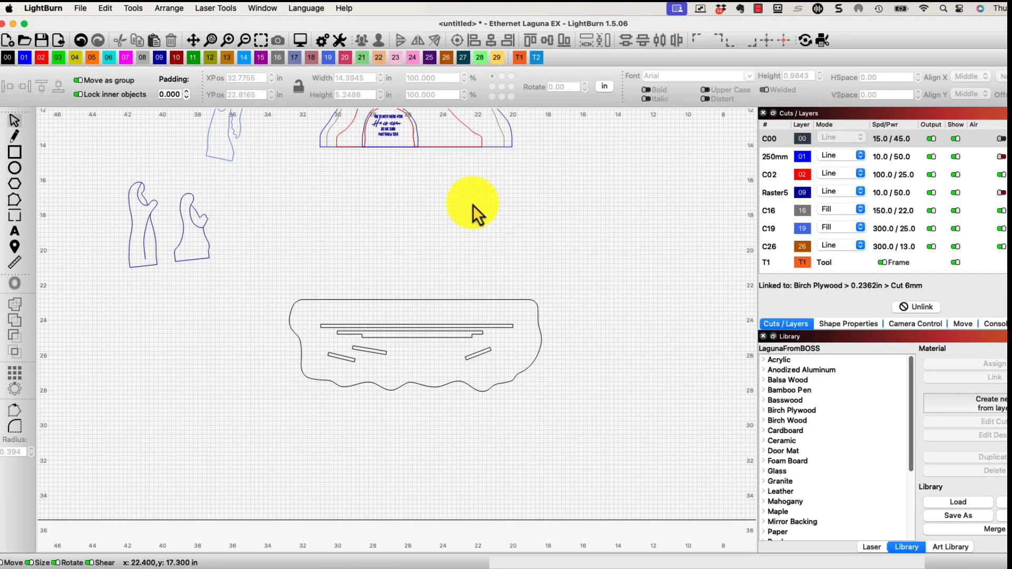
pyautogui.scroll(-5, 473, 205)
pyautogui.scroll(1, 312, 273)
pyautogui.click(357, 232)
pyautogui.scroll(4, 358, 232)
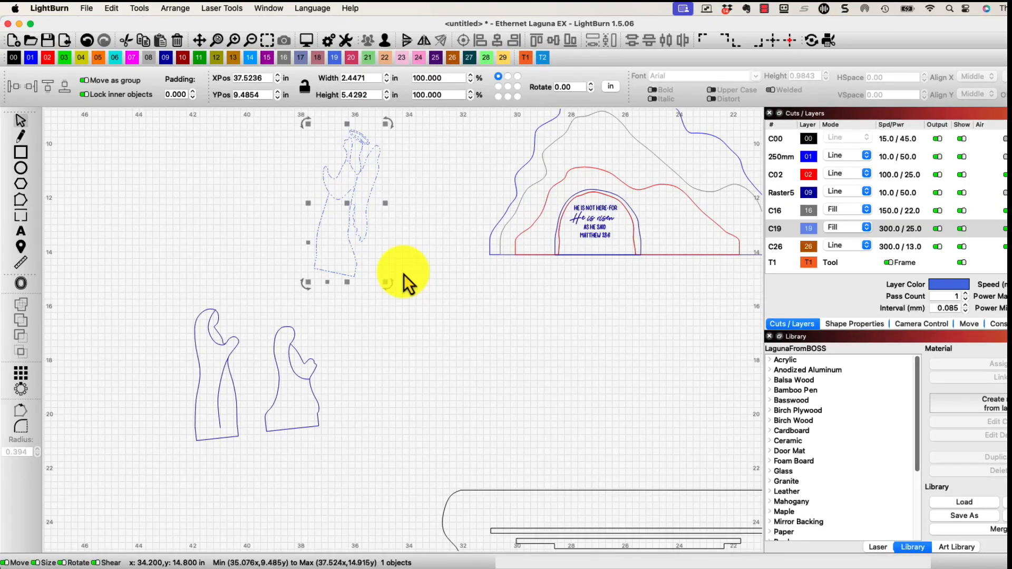
pyautogui.moveTo(394, 287); pyautogui.dragTo(400, 270)
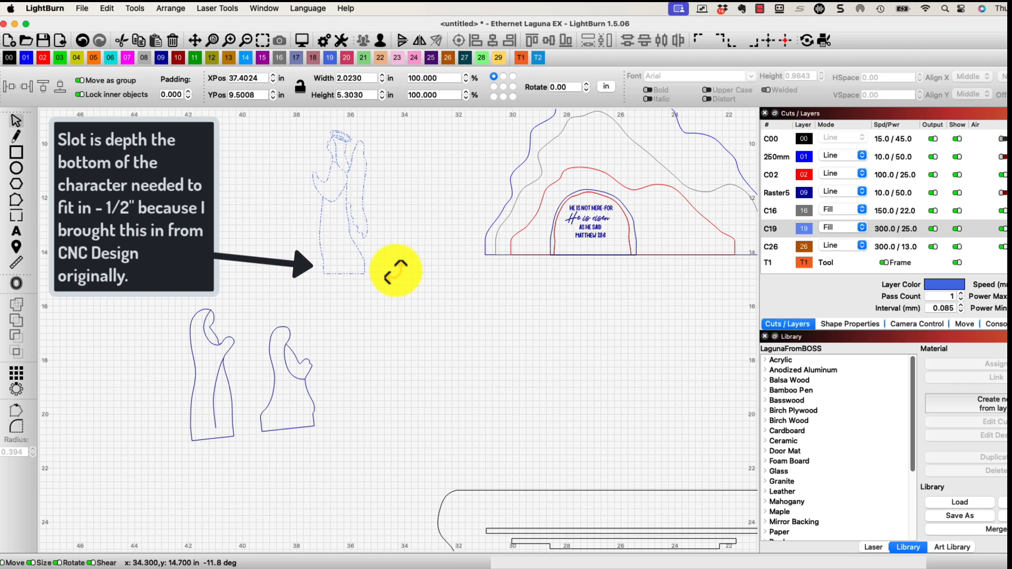
pyautogui.moveTo(395, 271); pyautogui.dragTo(395, 271)
pyautogui.click(375, 280)
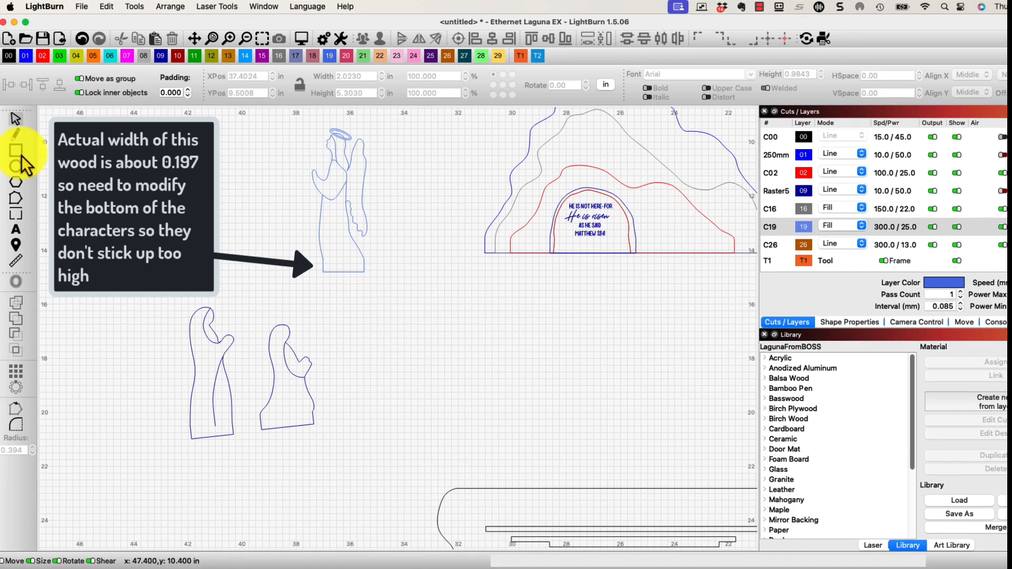
# - Draw a rectangle about 2.7 in wide beside the angel's foot, 0.197 in high, and assign it to tool layer T1
pyautogui.click(17, 152)
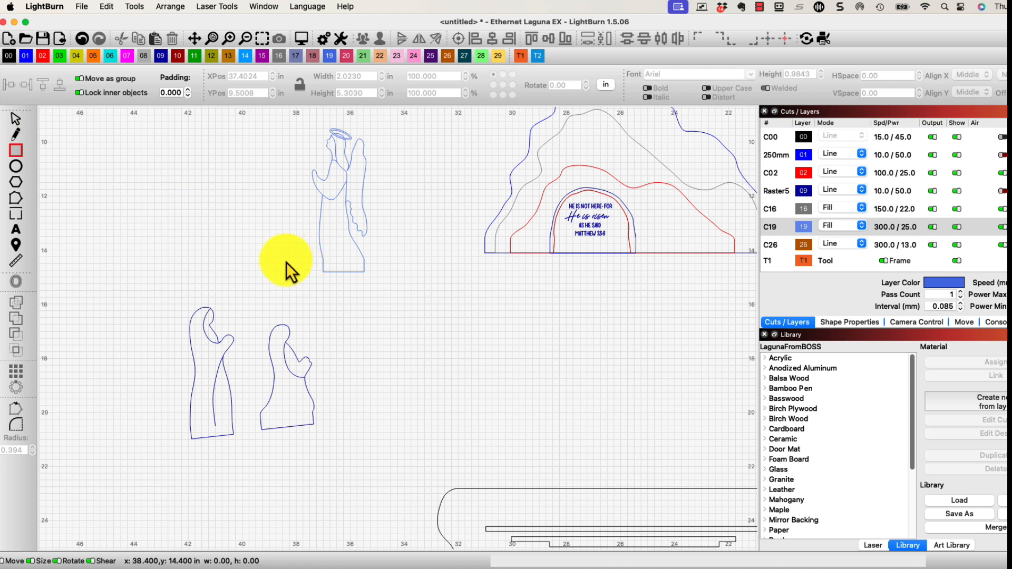
pyautogui.moveTo(228, 259); pyautogui.dragTo(302, 272)
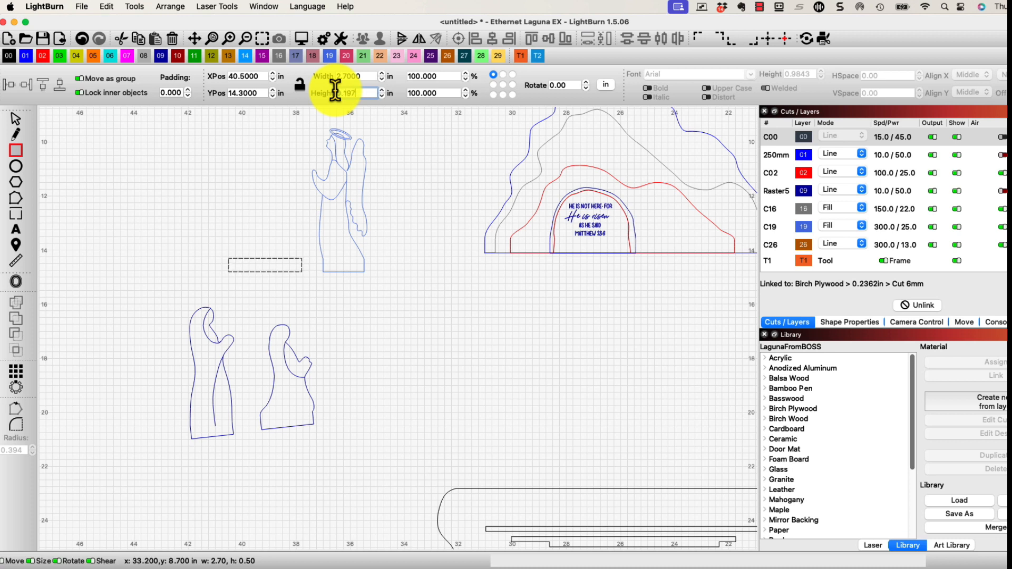
pyautogui.press('Return')
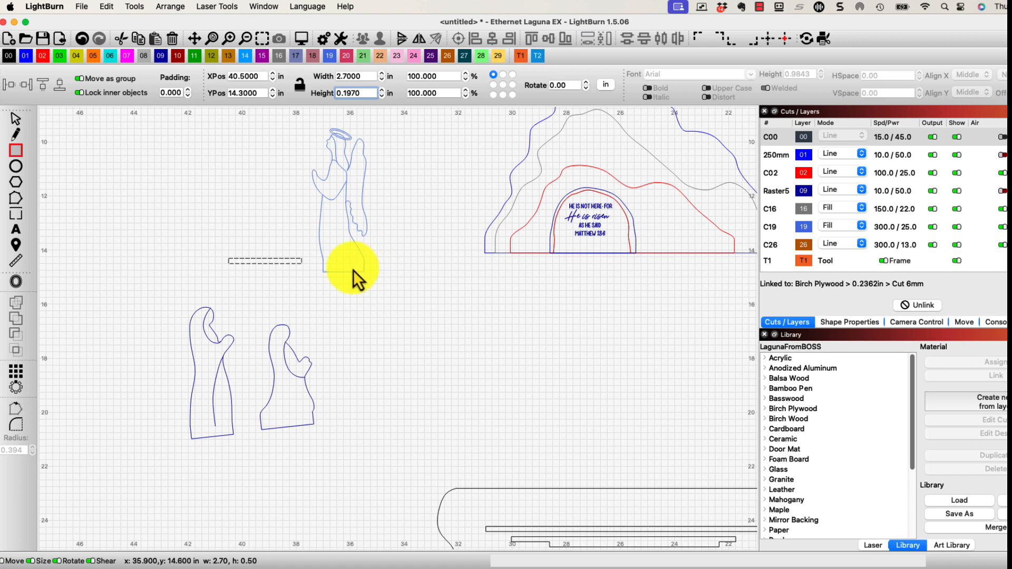
pyautogui.click(520, 55)
pyautogui.click(290, 267)
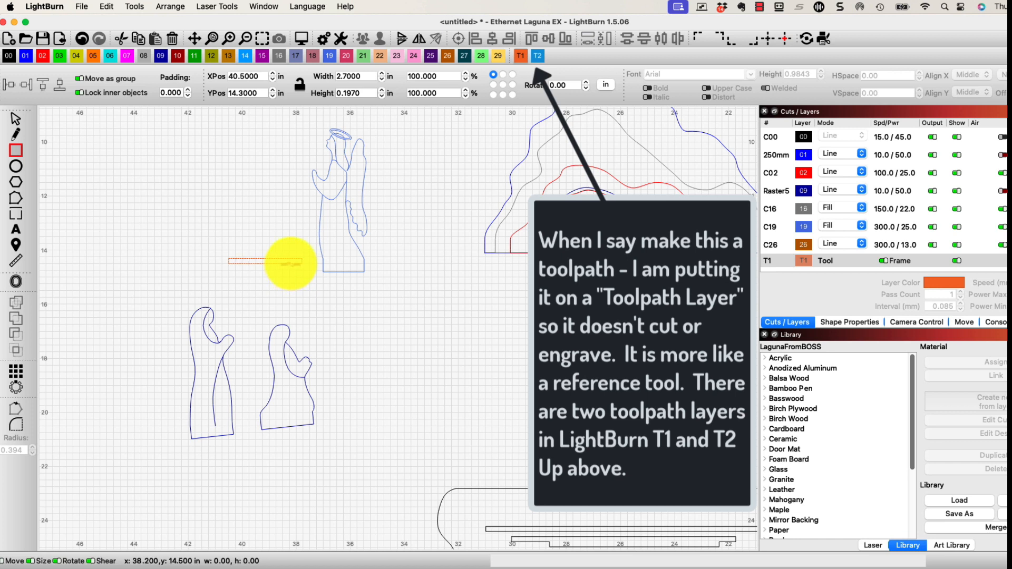
# - Place the T1 guide rectangle across the angel's foot, its upper edge level with the foot's upper corners at about Y 14.32 in
pyautogui.click(16, 119)
pyautogui.click(228, 261)
pyautogui.moveTo(265, 260); pyautogui.dragTo(352, 263)
pyautogui.scroll(5, 350, 263)
pyautogui.scroll(5, 349, 265)
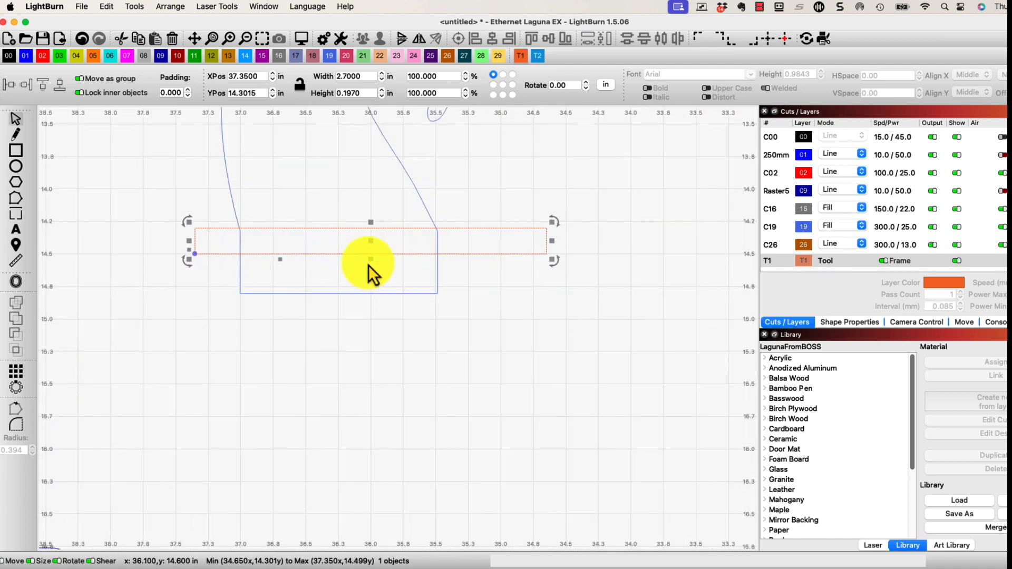
pyautogui.scroll(2, 434, 233)
pyautogui.moveTo(437, 232); pyautogui.dragTo(439, 228)
pyautogui.click(450, 343)
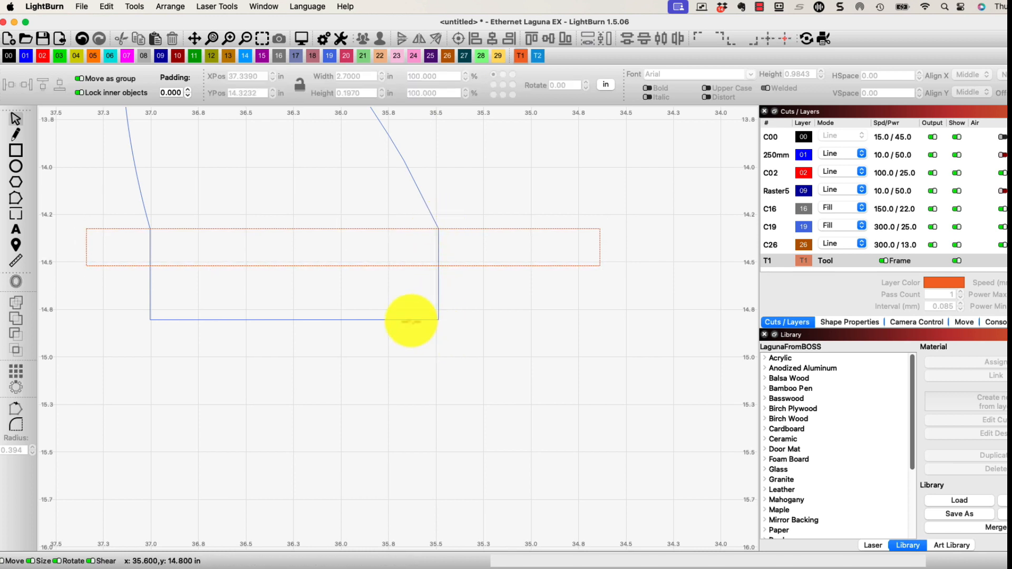
# - Ungroup the angel figure into separate shapes
pyautogui.click(411, 319)
pyautogui.click(23, 182)
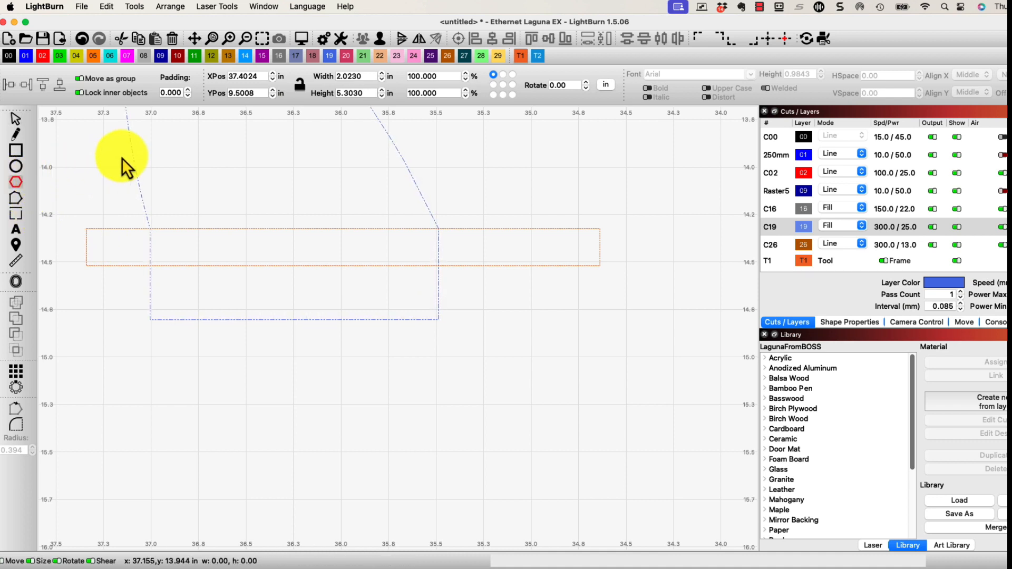
pyautogui.click(17, 120)
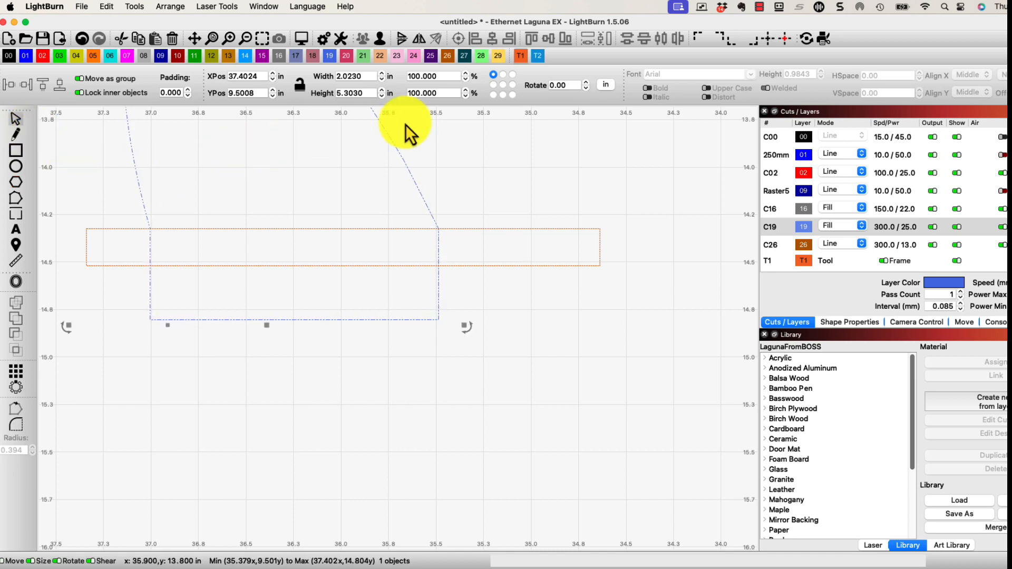
pyautogui.click(380, 40)
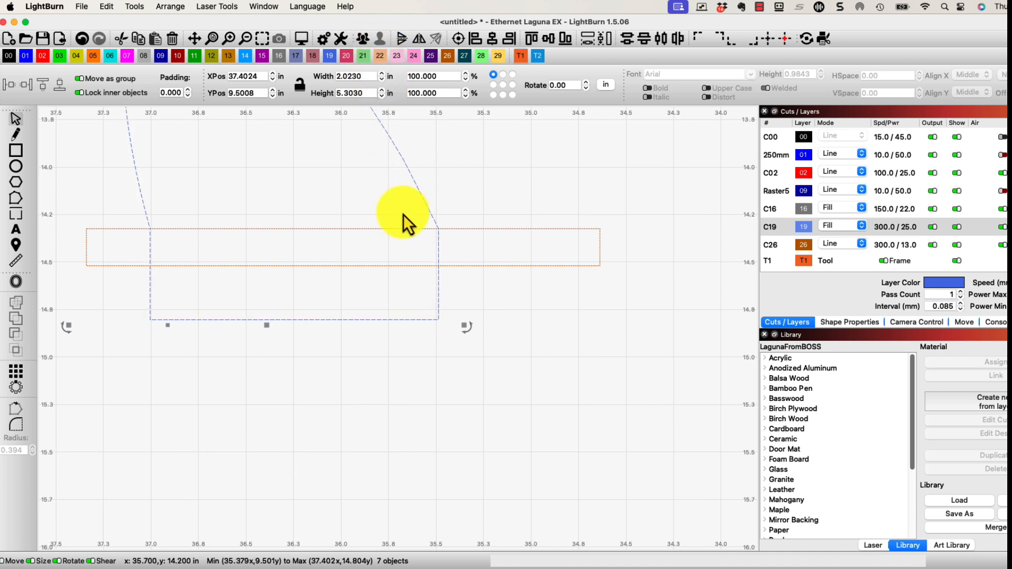
# - Raise the two bottom nodes of the angel's outline to the guide rectangle's lower edge, shortening the figure to about 5.02 in
pyautogui.click(21, 203)
pyautogui.moveTo(140, 313); pyautogui.dragTo(466, 347)
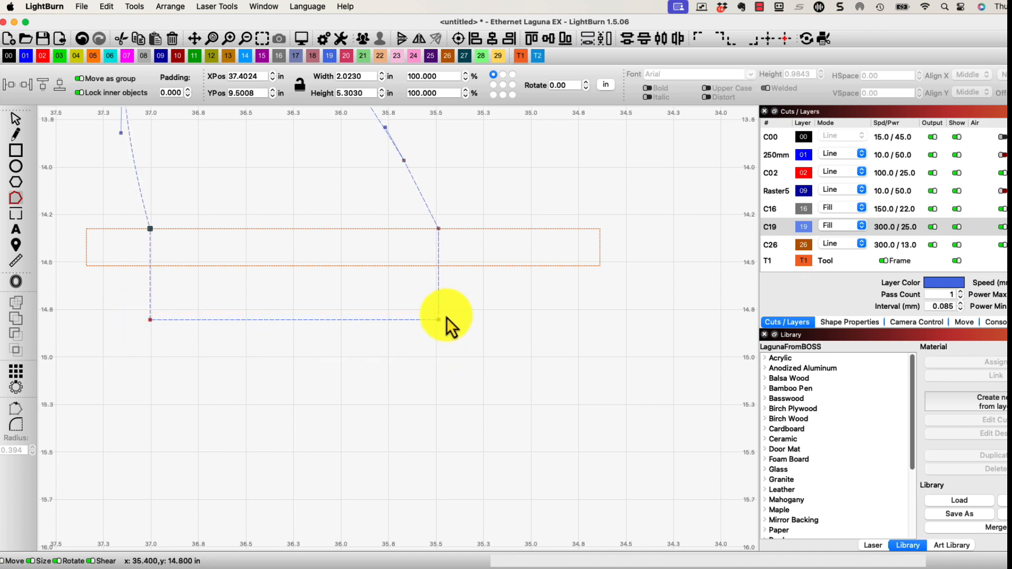
pyautogui.moveTo(437, 321); pyautogui.dragTo(437, 275)
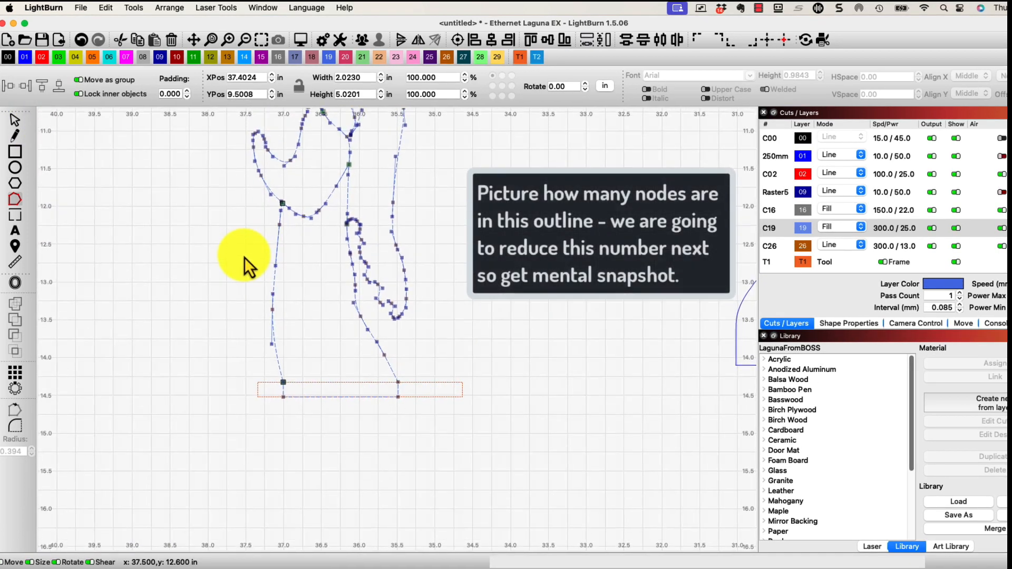
pyautogui.scroll(5, 244, 258)
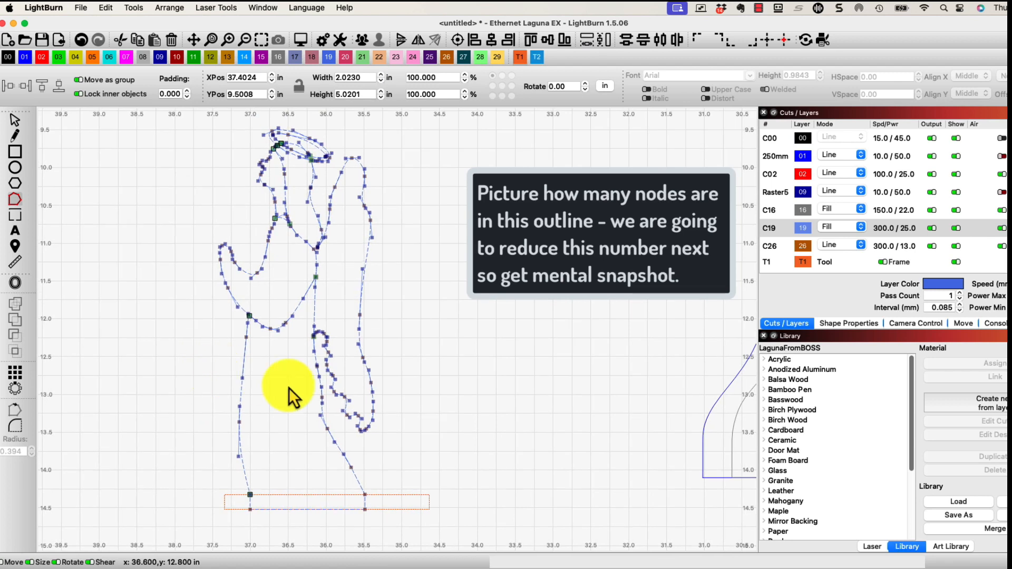
pyautogui.click(16, 121)
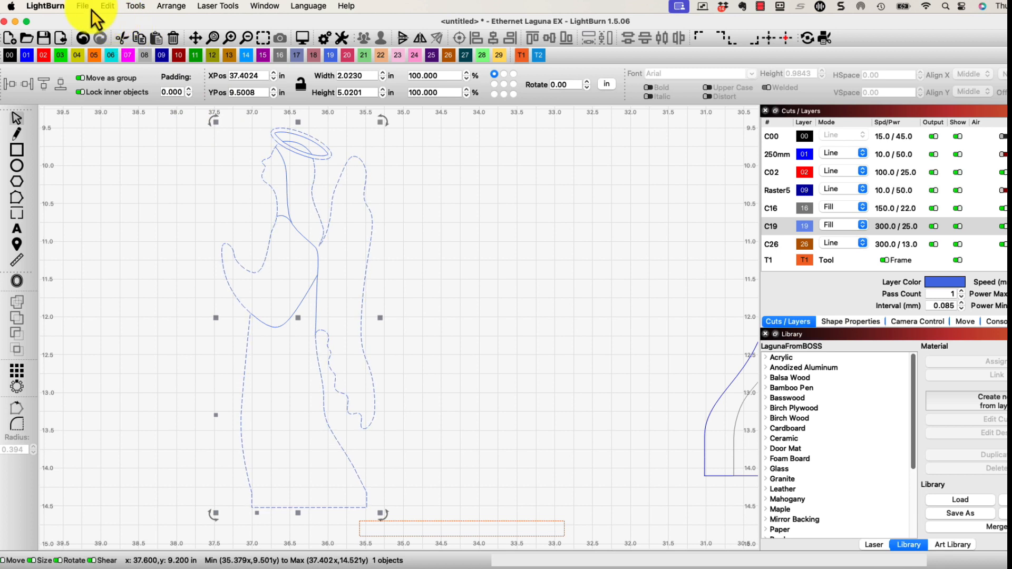
# - Optimize the angel's outline using the default Optimize Shapes settings, fitting to lines and arcs
pyautogui.click(106, 6)
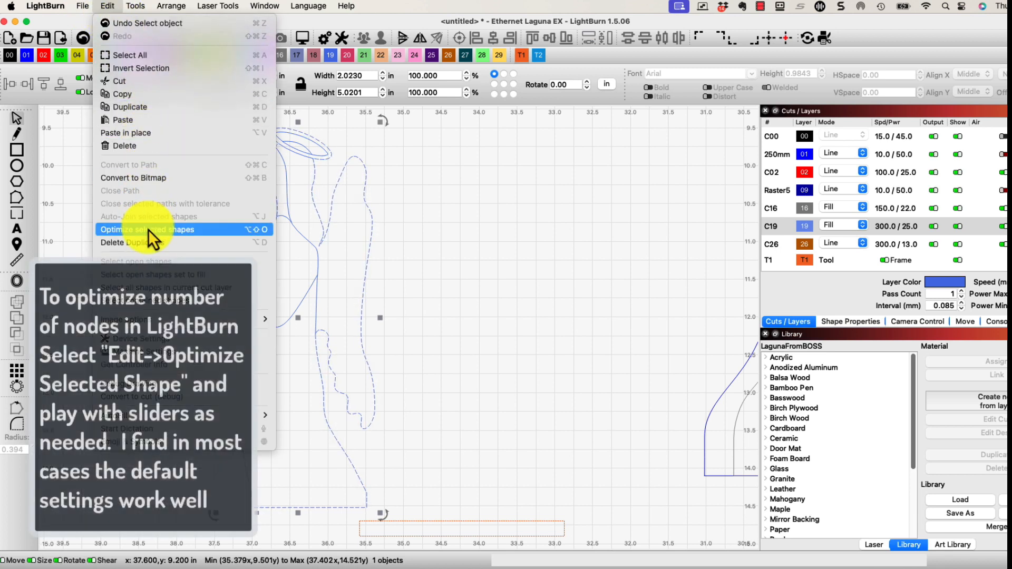
pyautogui.click(148, 229)
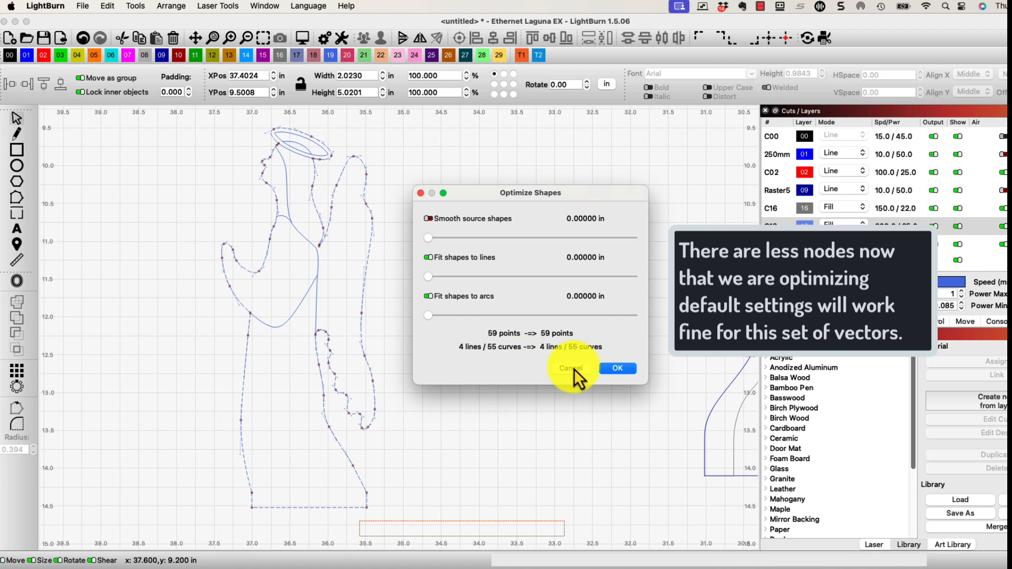
pyautogui.click(606, 372)
# - Assign the angel's decorative inner lines, including those inside the halo, to scoring layer 01
pyautogui.scroll(-3, 527, 358)
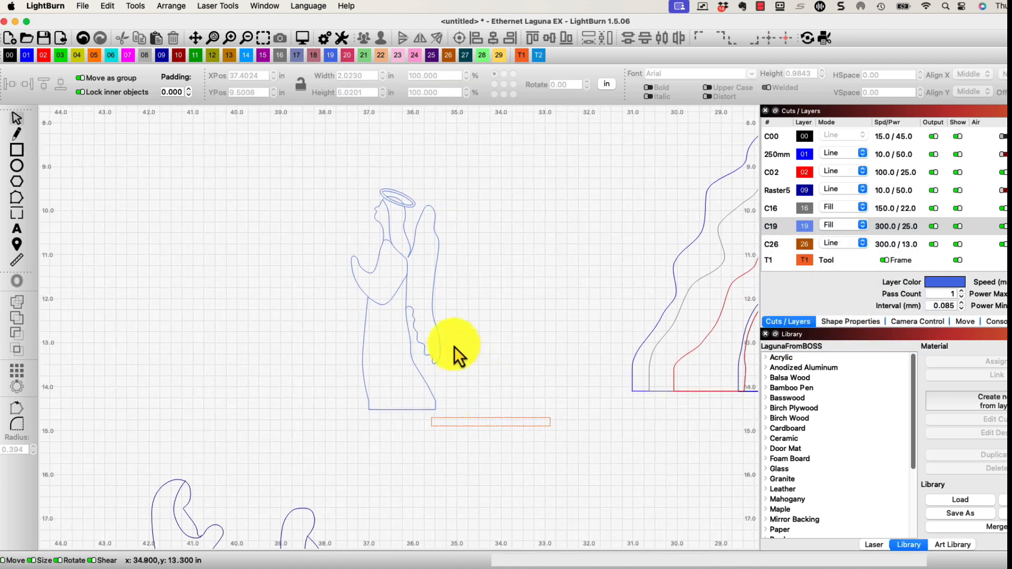
pyautogui.click(389, 297)
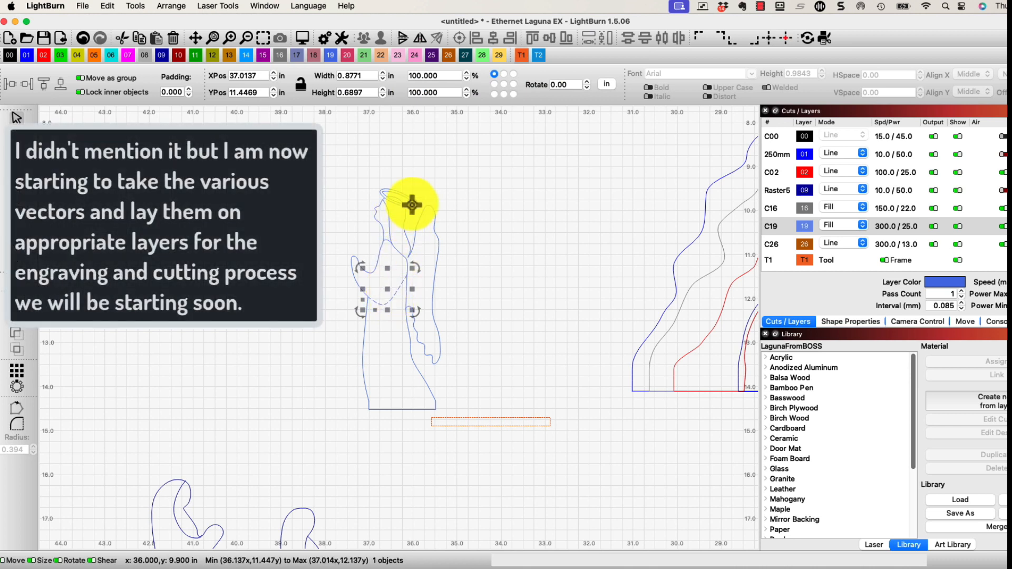
pyautogui.keyDown('shift'); pyautogui.click(389, 225); pyautogui.keyUp('shift')
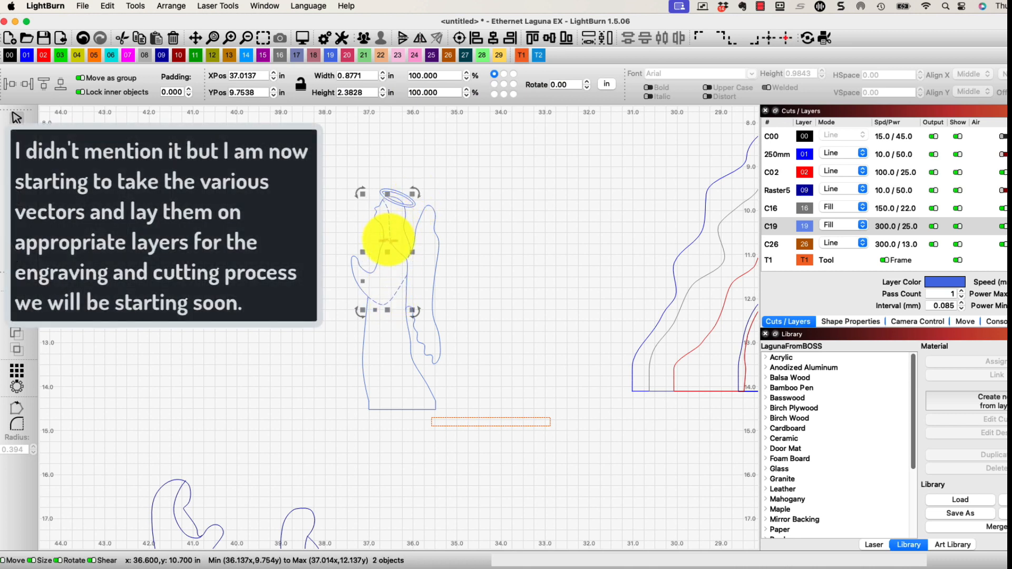
pyautogui.keyDown('shift'); pyautogui.click(404, 202); pyautogui.keyUp('shift')
pyautogui.keyDown('shift'); pyautogui.click(403, 203); pyautogui.keyUp('shift')
pyautogui.scroll(8, 403, 203)
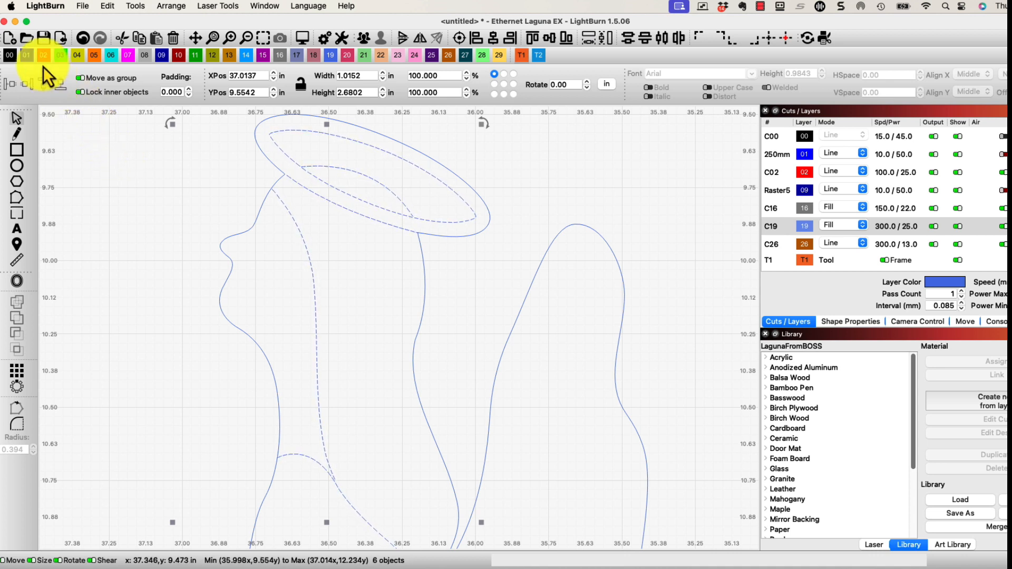
pyautogui.click(29, 58)
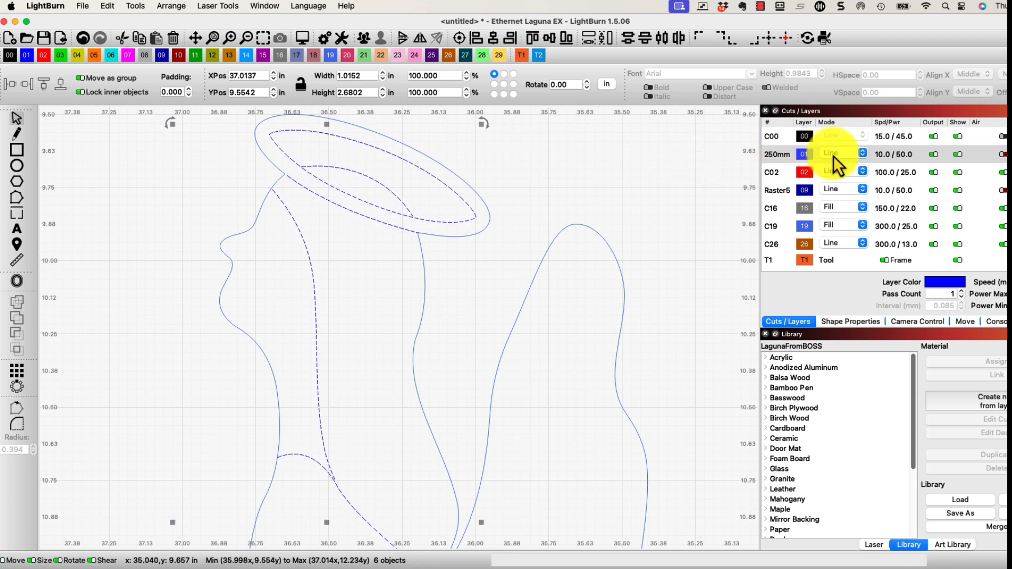
# - Set the speed of layer 01 to 100 mm/s and its power to 20%
pyautogui.doubleClick(874, 155)
pyautogui.click(641, 149)
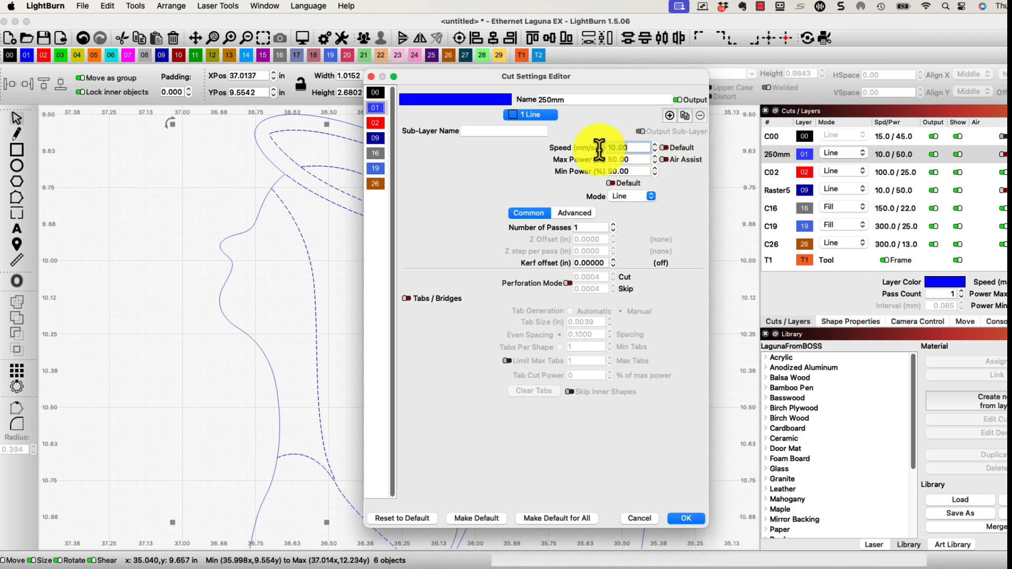
pyautogui.write('100')
pyautogui.moveTo(635, 158); pyautogui.dragTo(604, 159)
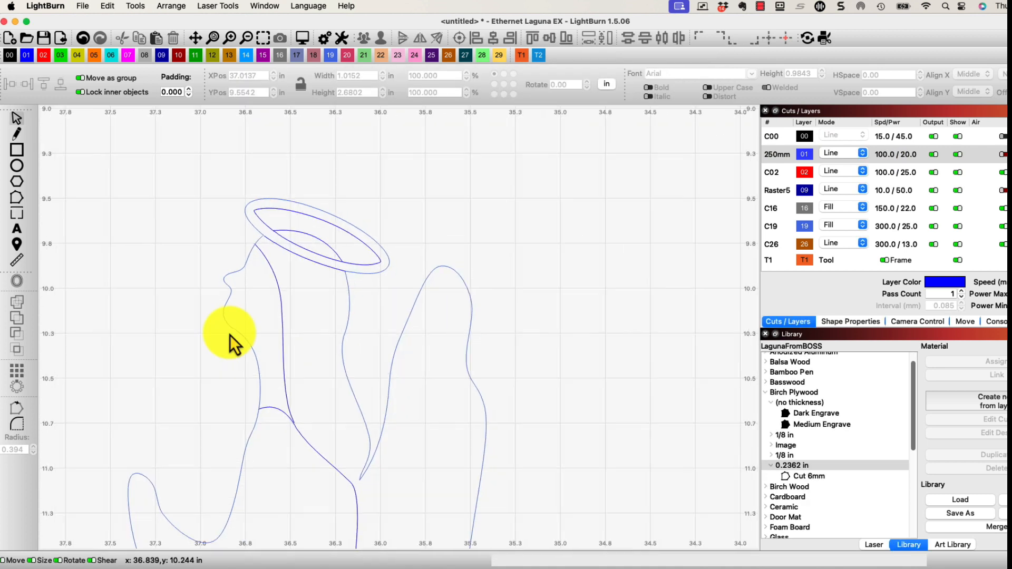
# - Assign the angel's outer outline to cutting layer 00
pyautogui.scroll(-2, 222, 344)
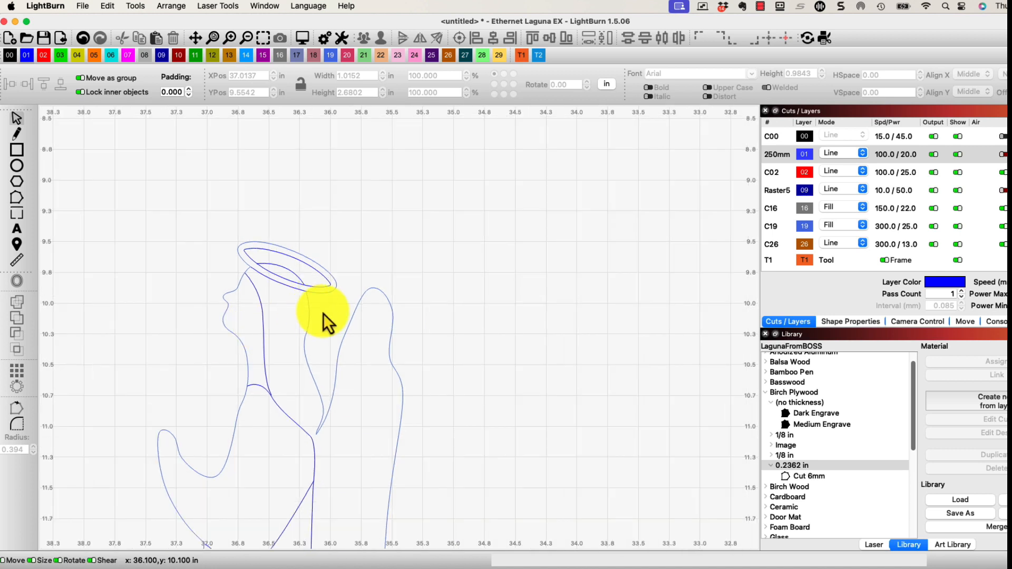
pyautogui.moveTo(328, 316); pyautogui.dragTo(392, 243)
pyautogui.click(308, 263)
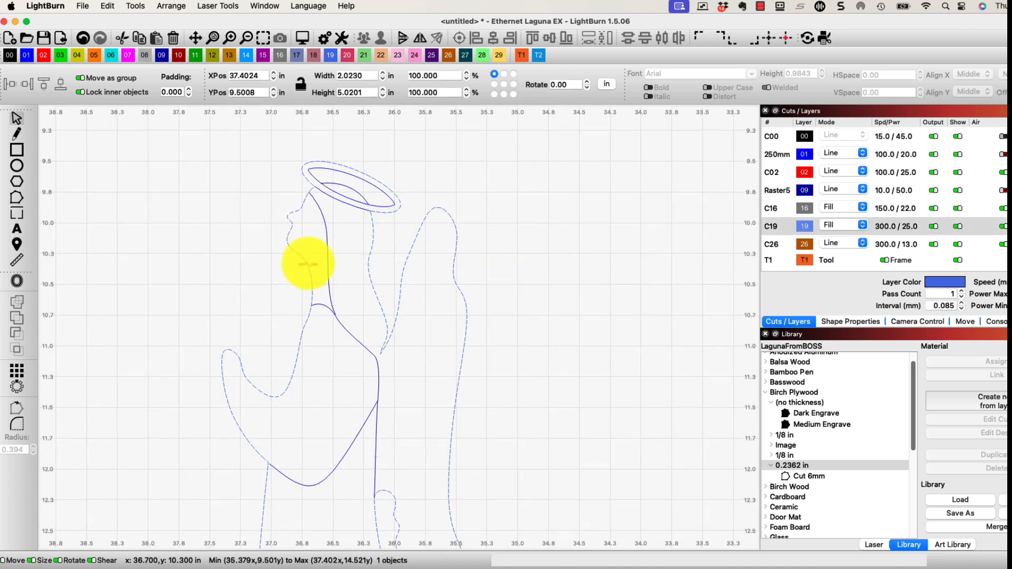
pyautogui.click(12, 58)
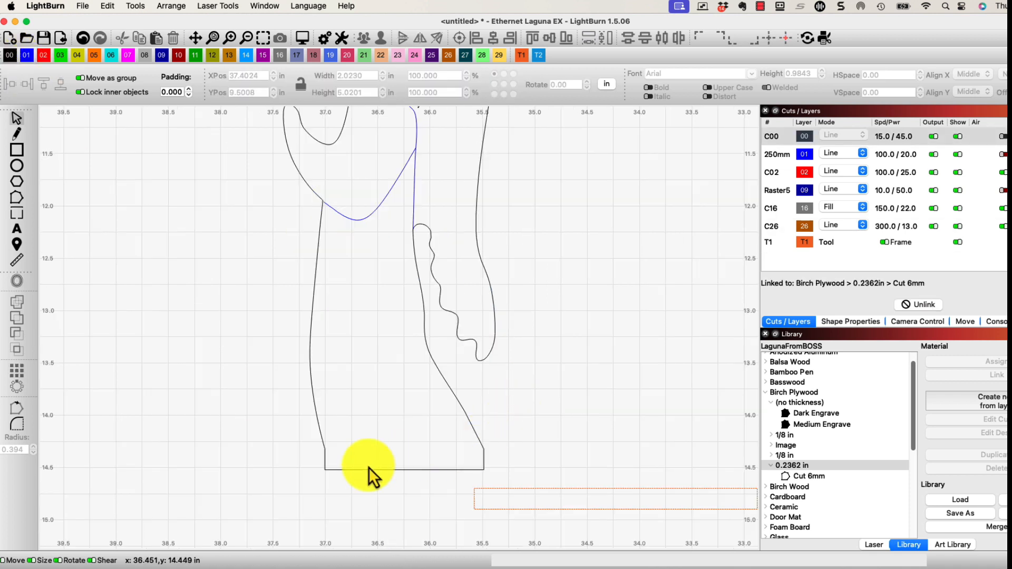
# - Ungroup the two robed figures and rotate them together slightly to level the lower edges of their feet
pyautogui.scroll(1, 343, 469)
pyautogui.scroll(-8, 340, 453)
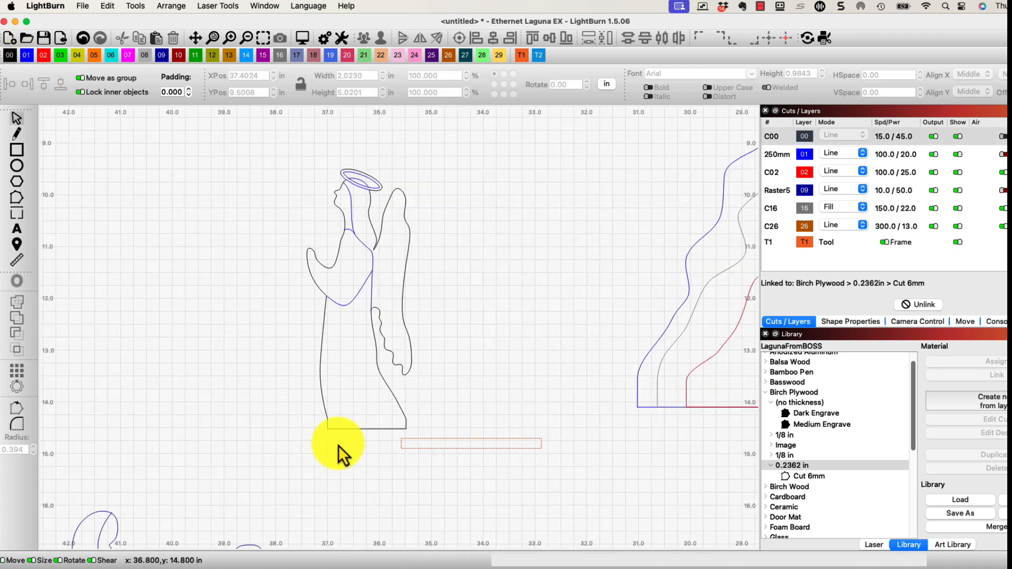
pyautogui.moveTo(330, 473); pyautogui.dragTo(430, 347)
pyautogui.keyDown('shift'); pyautogui.click(361, 437); pyautogui.keyUp('shift')
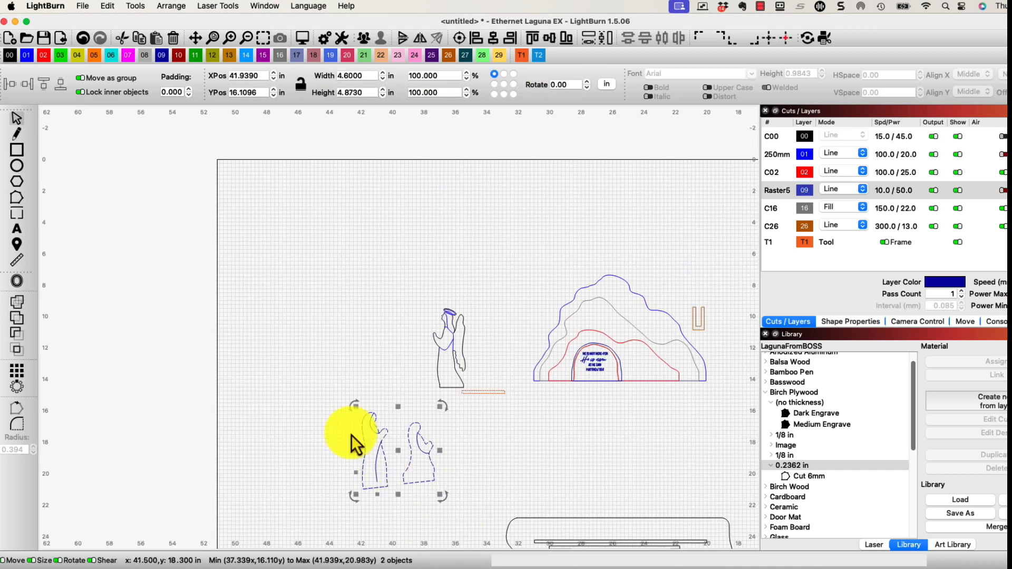
pyautogui.scroll(3, 447, 492)
pyautogui.scroll(6, 292, 487)
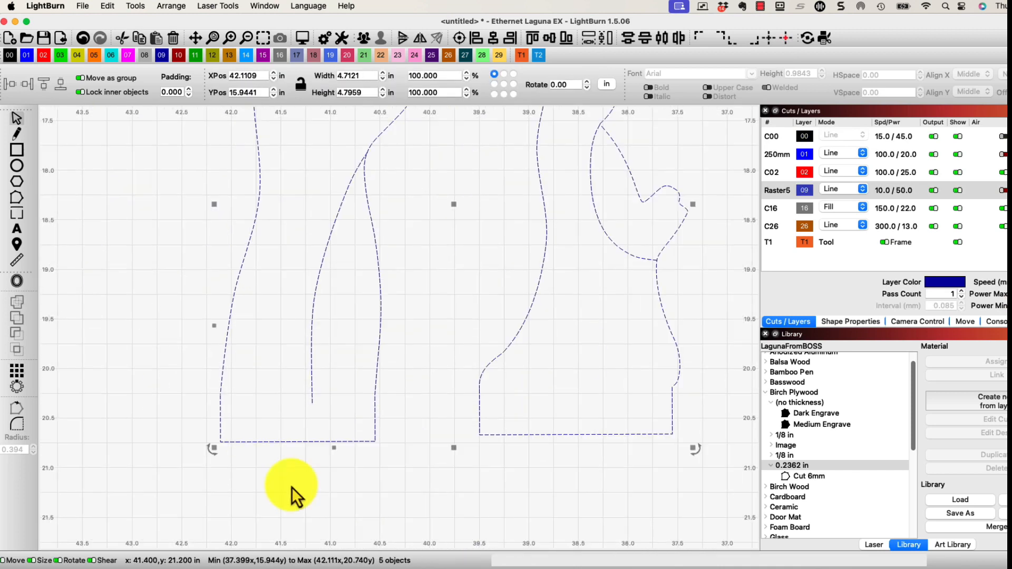
pyautogui.moveTo(166, 423); pyautogui.dragTo(167, 426)
pyautogui.click(484, 458)
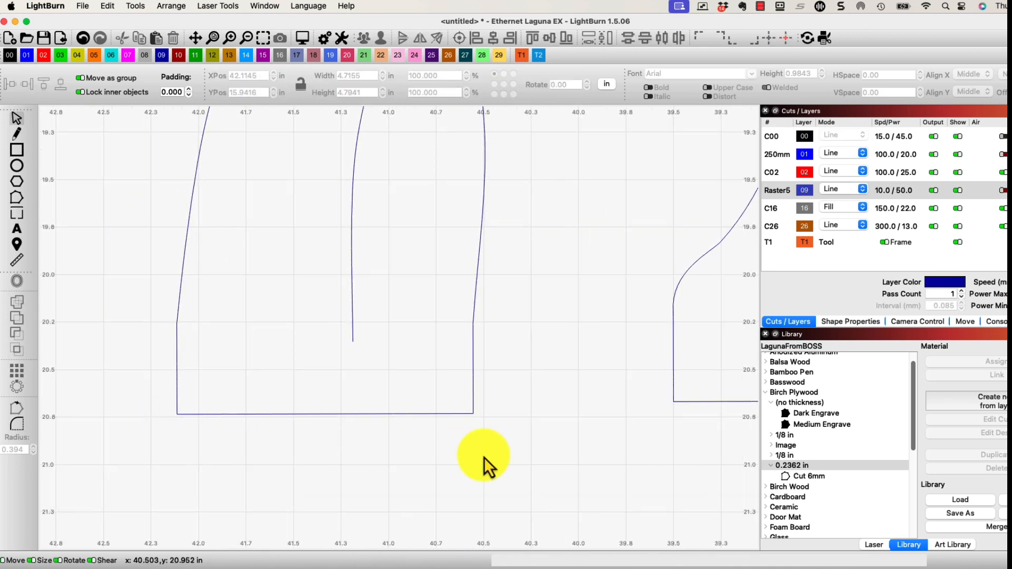
# - Widen the T1 guide to about 6 in across both robed figures' feet and lower the shorter figure's outline 0.06 in to line up
pyautogui.scroll(-4, 508, 460)
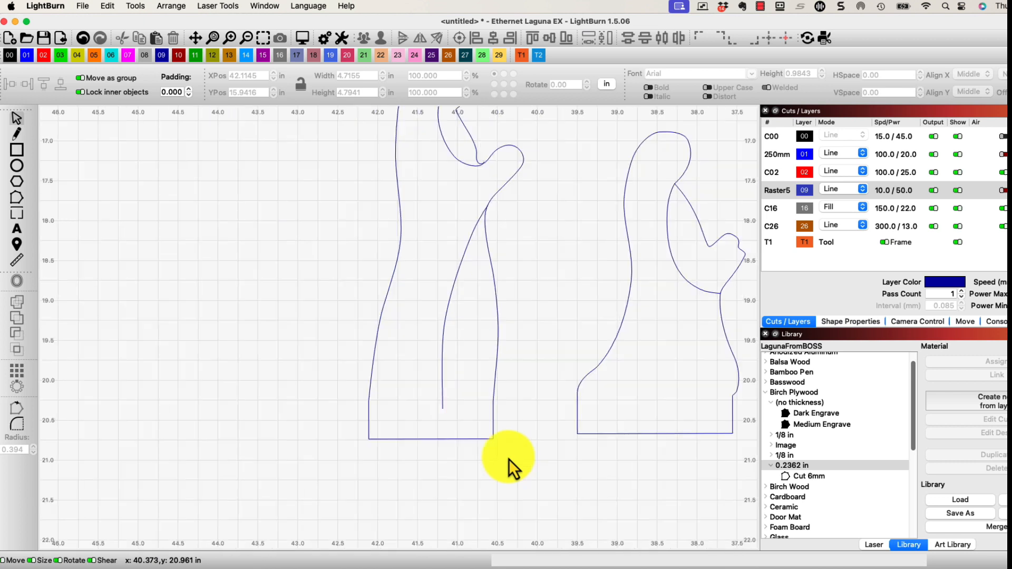
pyautogui.scroll(-5, 609, 442)
pyautogui.scroll(4, 685, 425)
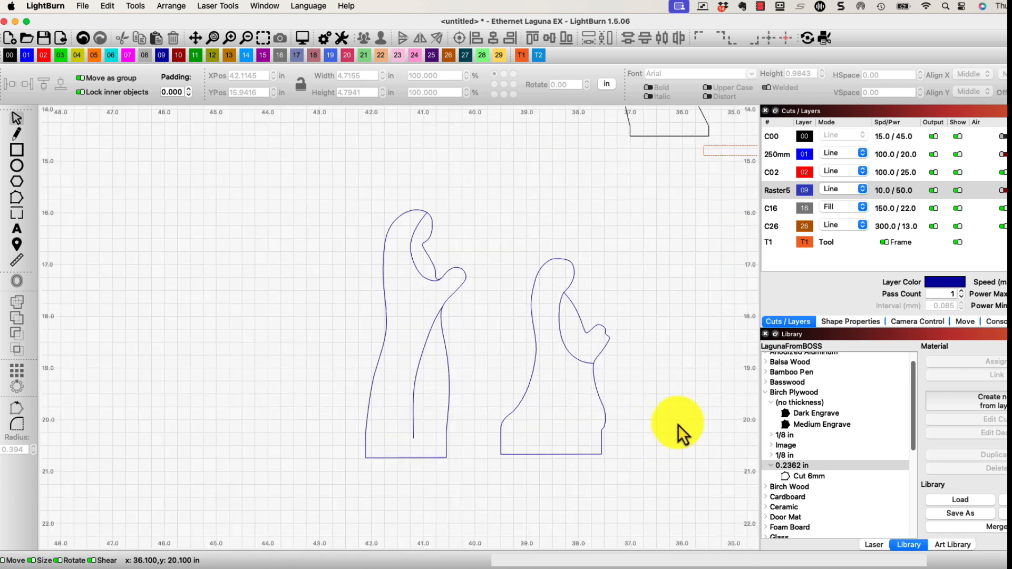
pyautogui.moveTo(709, 150); pyautogui.dragTo(326, 444)
pyautogui.scroll(3, 324, 444)
pyautogui.moveTo(391, 432); pyautogui.dragTo(397, 428)
pyautogui.hscroll(5, 397, 428)
pyautogui.click(583, 432)
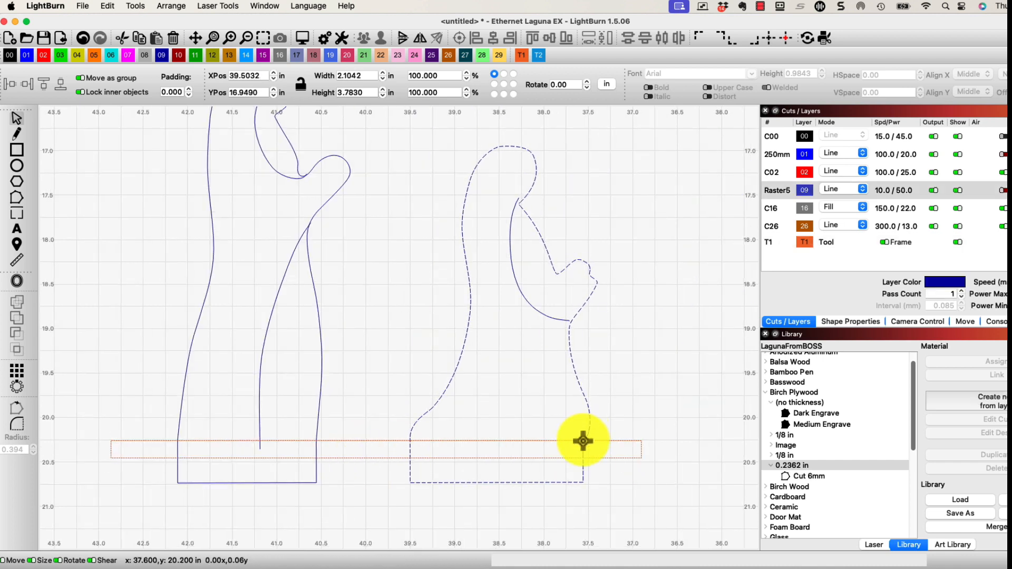
# - Raise the bottom nodes of both robed figures' outlines to the guide rectangle's lower edge, giving an overall height of about 4.52 in
pyautogui.click(320, 383)
pyautogui.click(160, 489)
pyautogui.click(184, 379)
pyautogui.keyDown('shift'); pyautogui.click(442, 400); pyautogui.keyUp('shift')
pyautogui.click(16, 197)
pyautogui.moveTo(148, 478); pyautogui.dragTo(644, 511)
pyautogui.press('super+z')
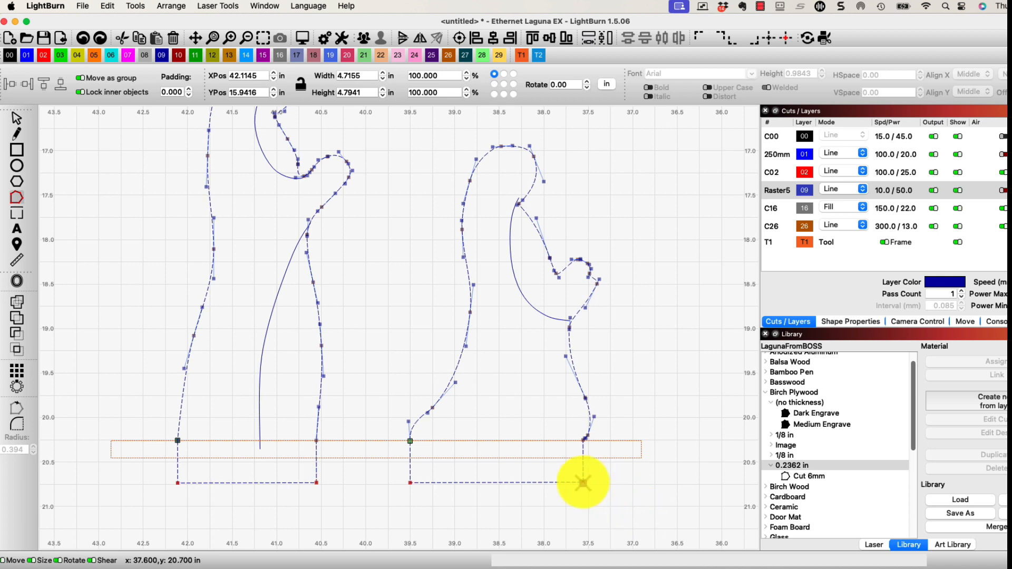
pyautogui.moveTo(583, 482); pyautogui.dragTo(582, 462)
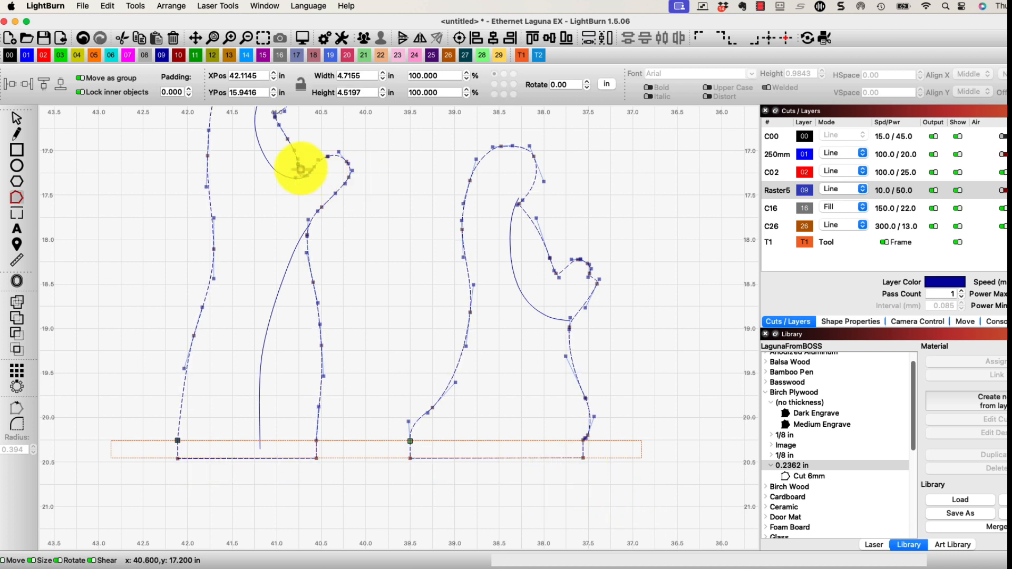
pyautogui.click(17, 118)
pyautogui.scroll(-5, 201, 208)
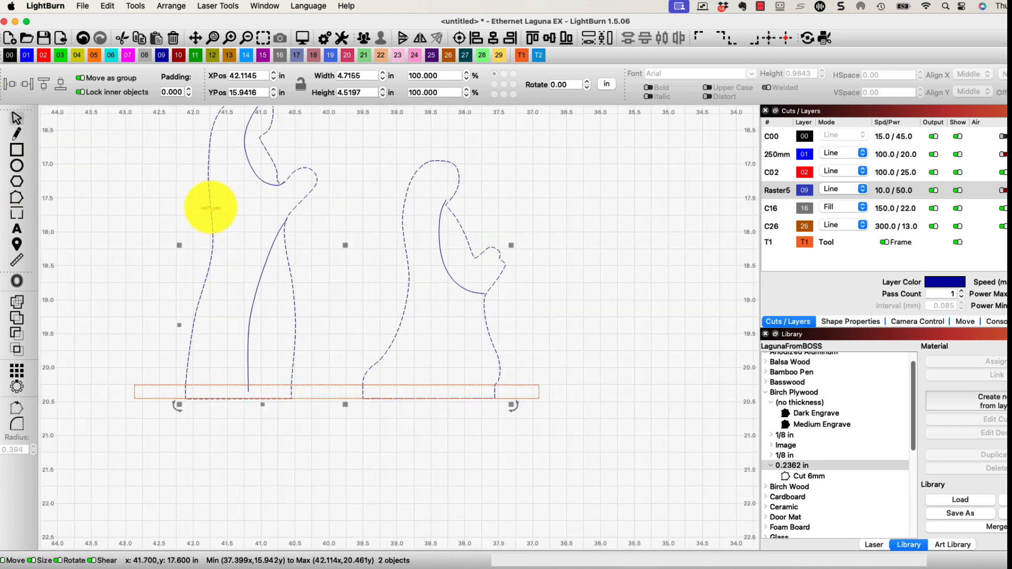
pyautogui.click(193, 161)
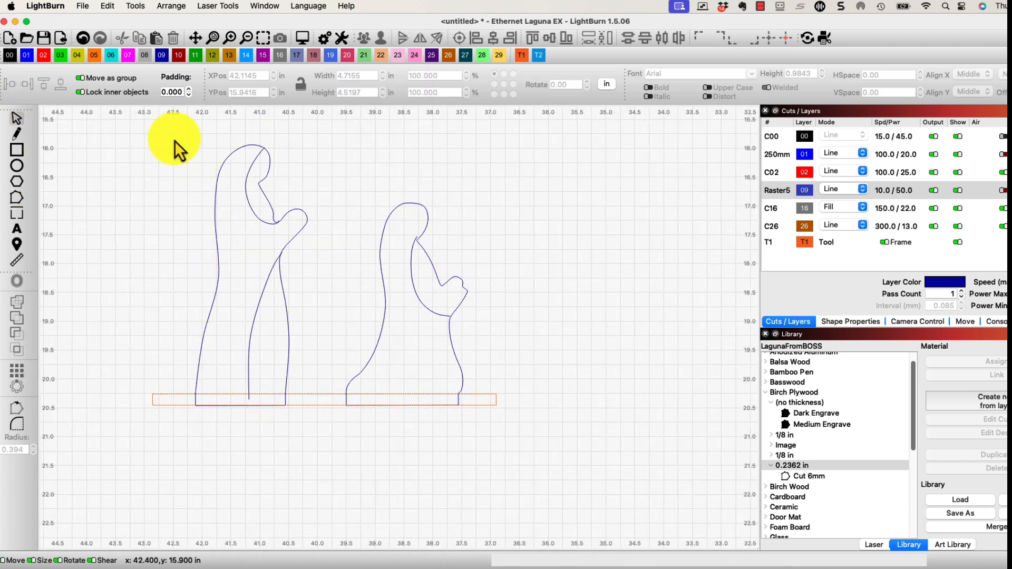
# - Optimize all shapes of the two robed figures using the default settings
pyautogui.moveTo(165, 127); pyautogui.dragTo(470, 429)
pyautogui.click(108, 5)
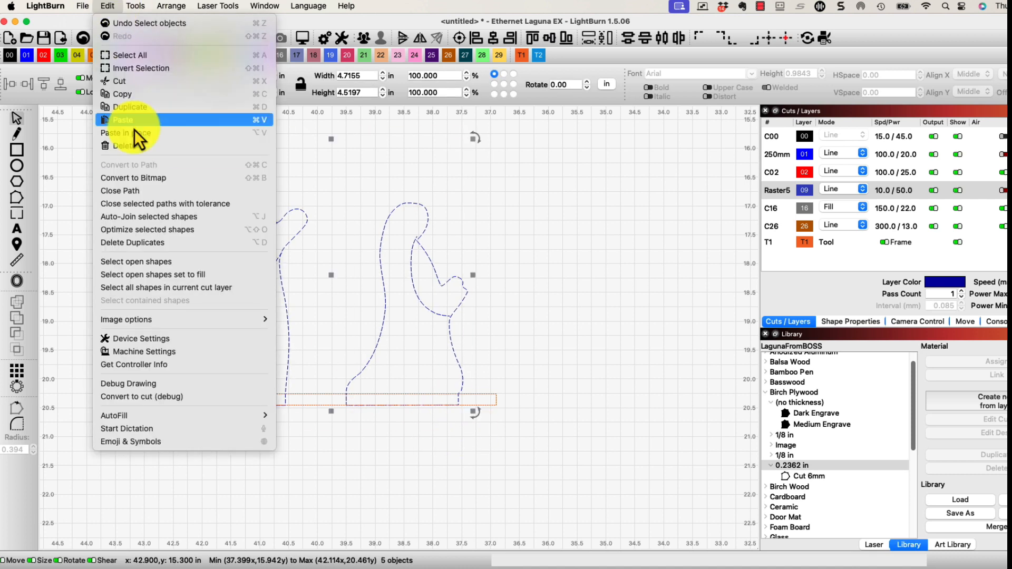
pyautogui.click(146, 229)
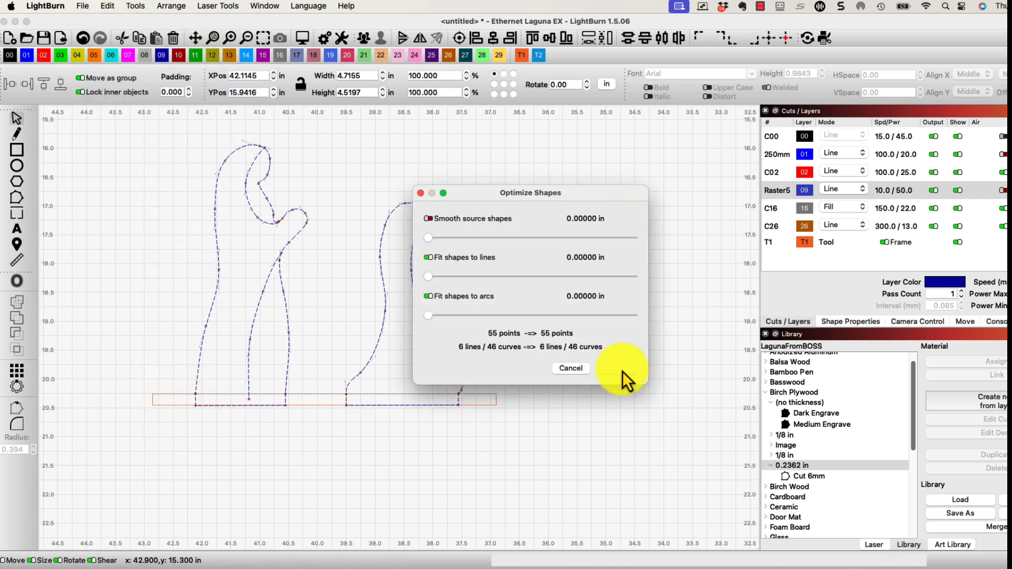
pyautogui.click(622, 370)
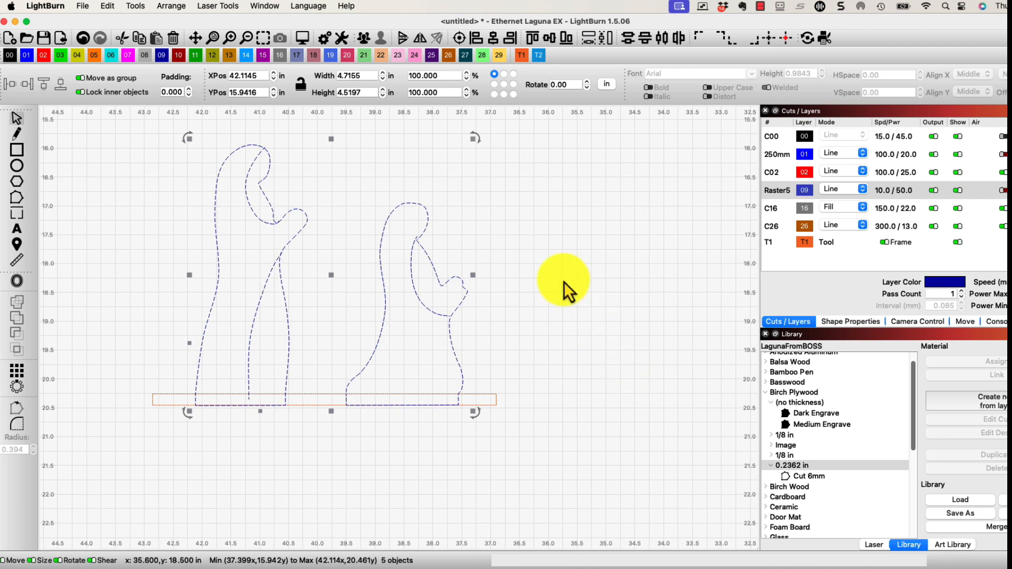
pyautogui.click(564, 283)
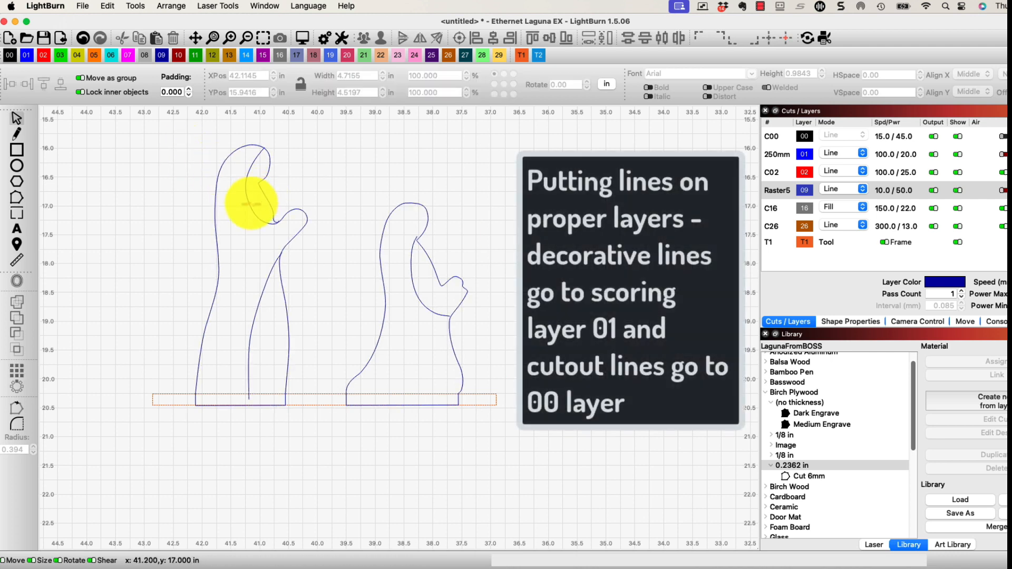
# - Assign the two robed figures' decorative face, robe and arm lines to scoring layer 01
pyautogui.click(251, 204)
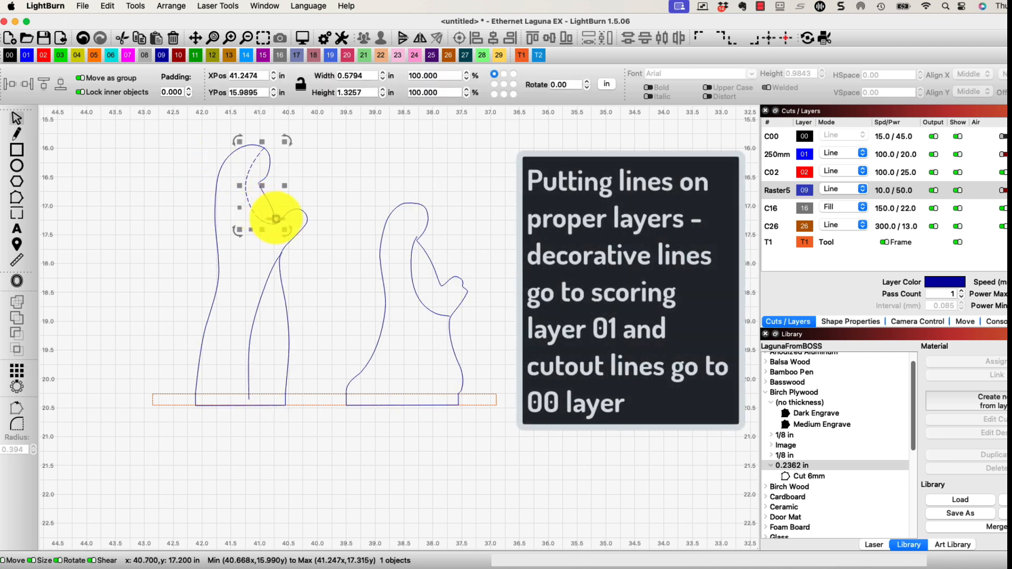
pyautogui.keyDown('shift'); pyautogui.click(273, 271); pyautogui.keyUp('shift')
pyautogui.keyDown('shift'); pyautogui.click(417, 288); pyautogui.keyUp('shift')
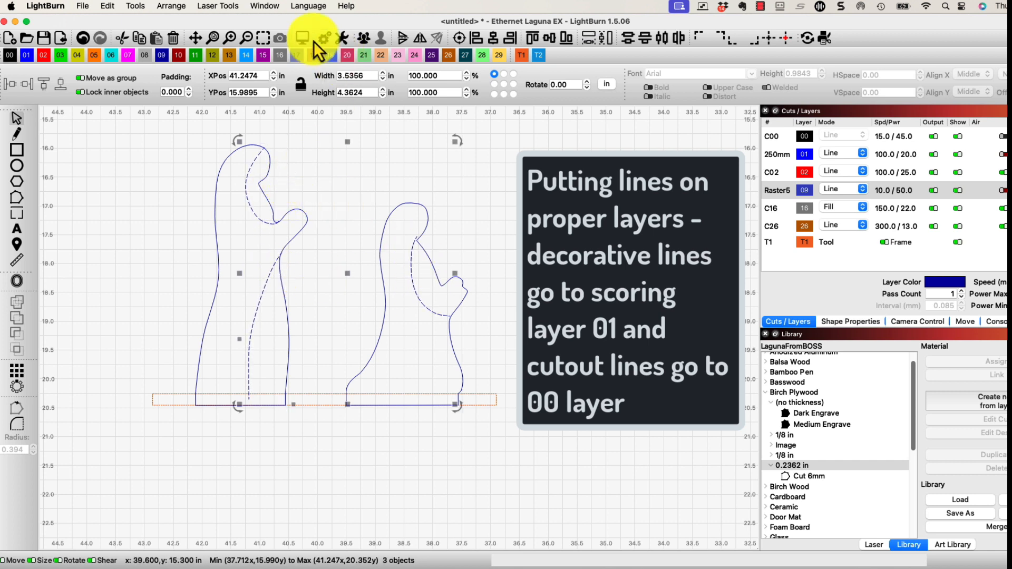
pyautogui.click(777, 154)
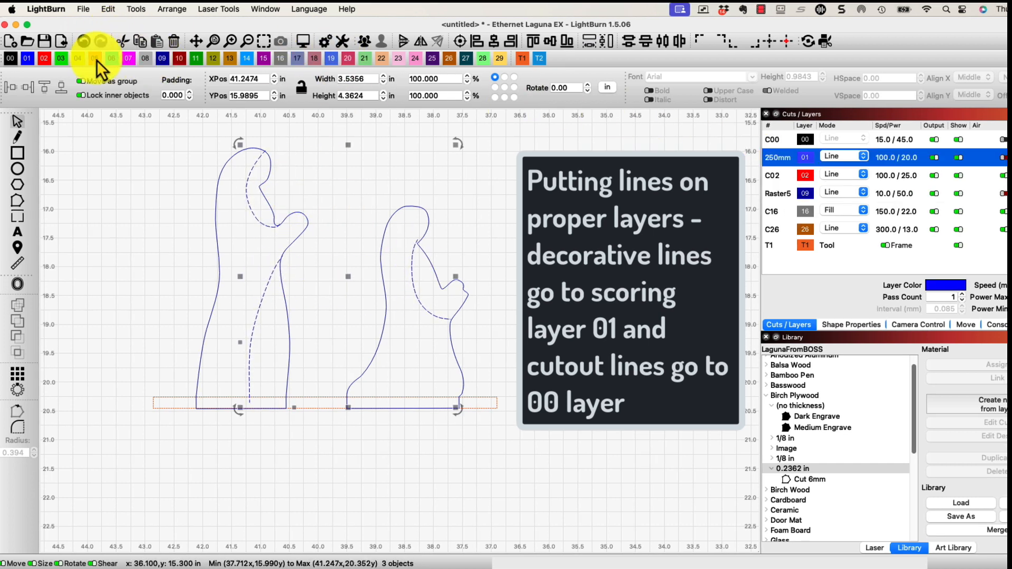
pyautogui.click(316, 167)
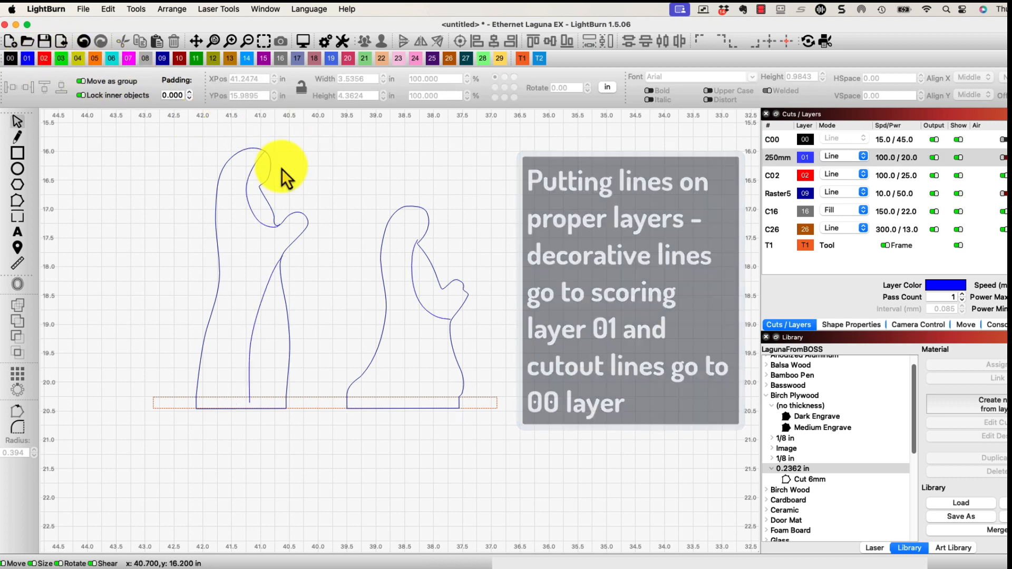
# - Assign the outer outlines of both robed figures to cutting layer 00
pyautogui.click(266, 197)
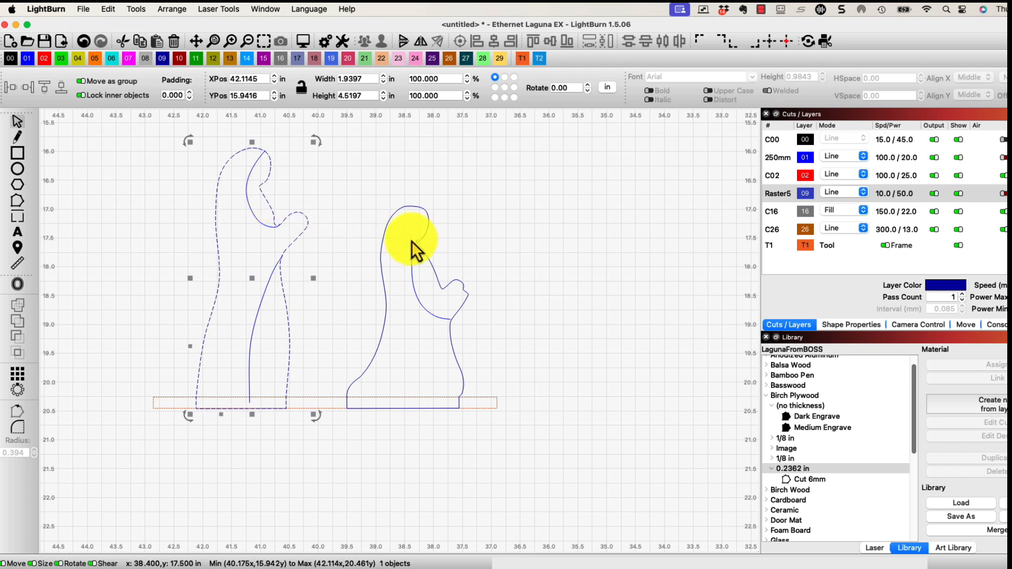
pyautogui.keyDown('shift'); pyautogui.click(418, 244); pyautogui.keyUp('shift')
pyautogui.click(10, 58)
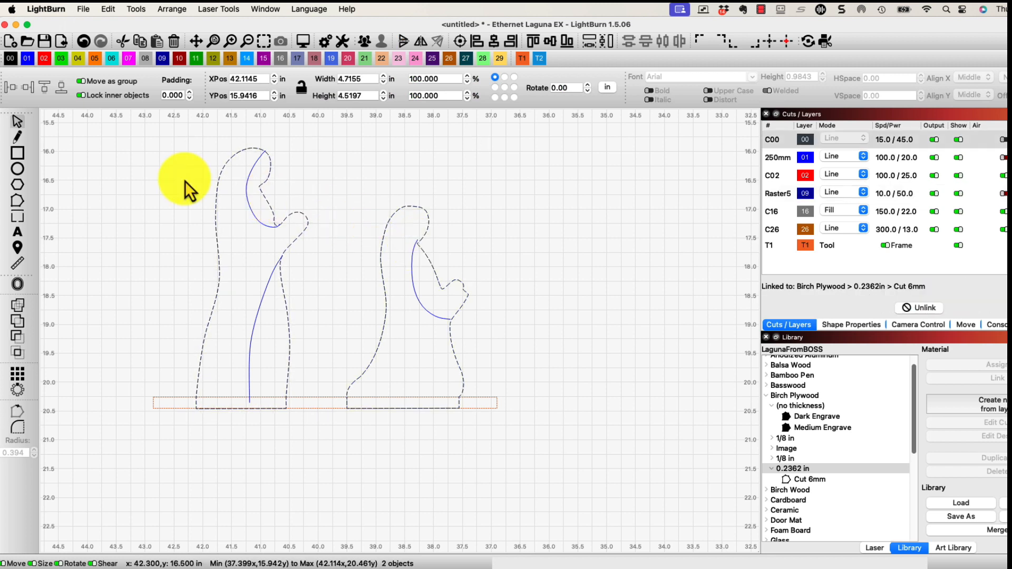
pyautogui.click(185, 181)
# - Move the upper end node of the taller robed figure's face line onto its head outline
pyautogui.click(247, 174)
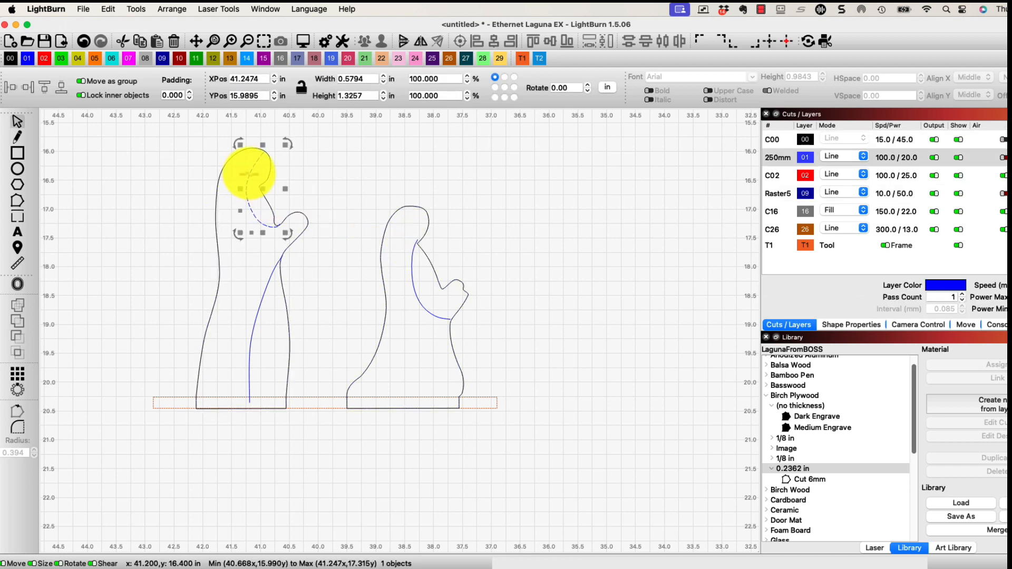
pyautogui.scroll(4, 266, 168)
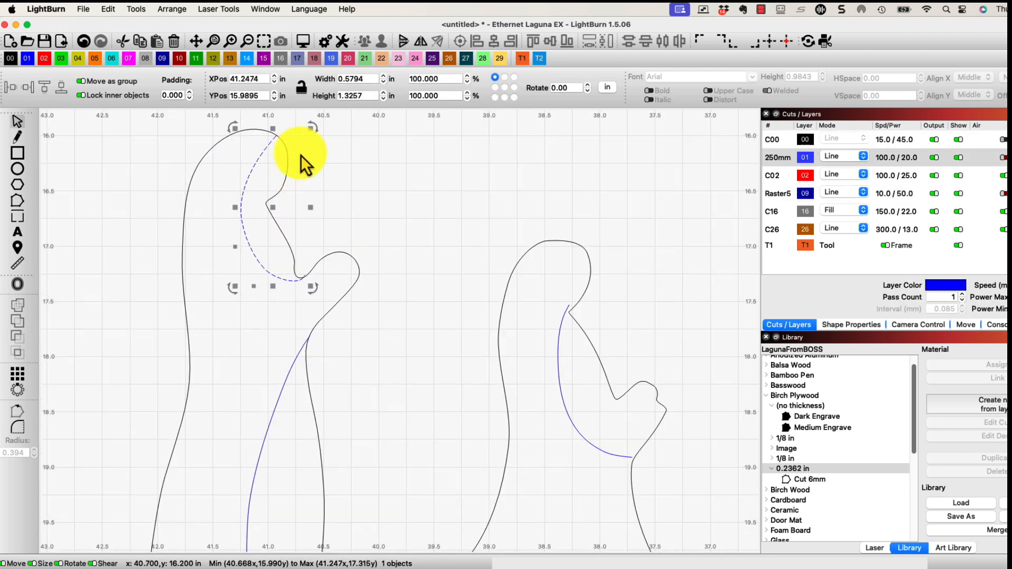
pyautogui.scroll(2, 300, 155)
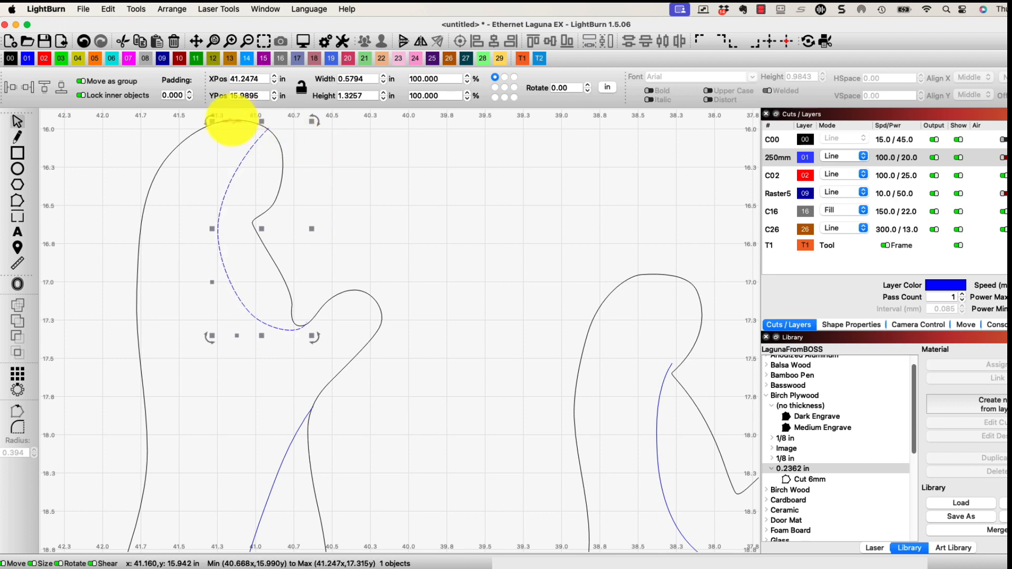
pyautogui.click(18, 201)
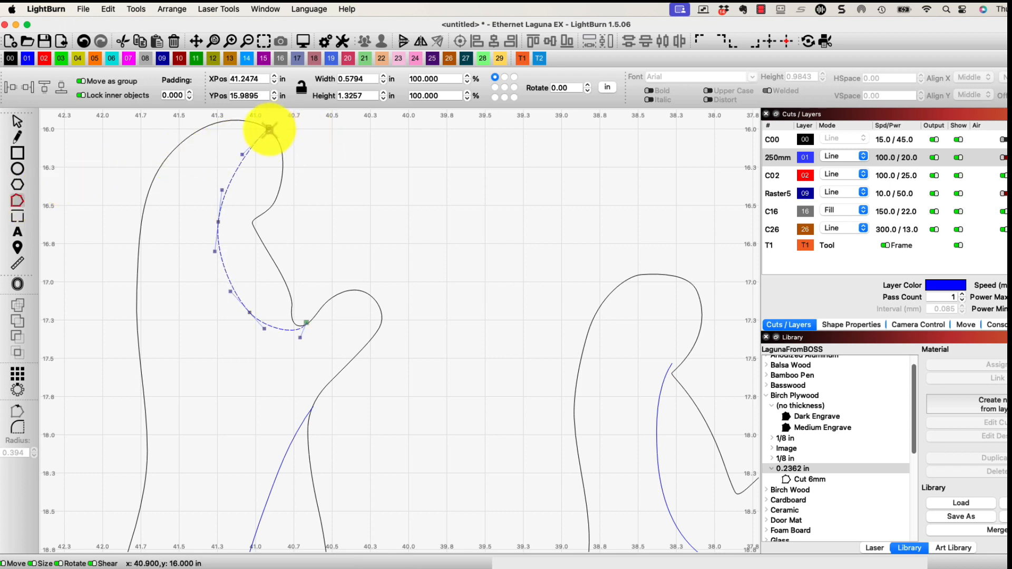
pyautogui.moveTo(269, 128); pyautogui.dragTo(268, 129)
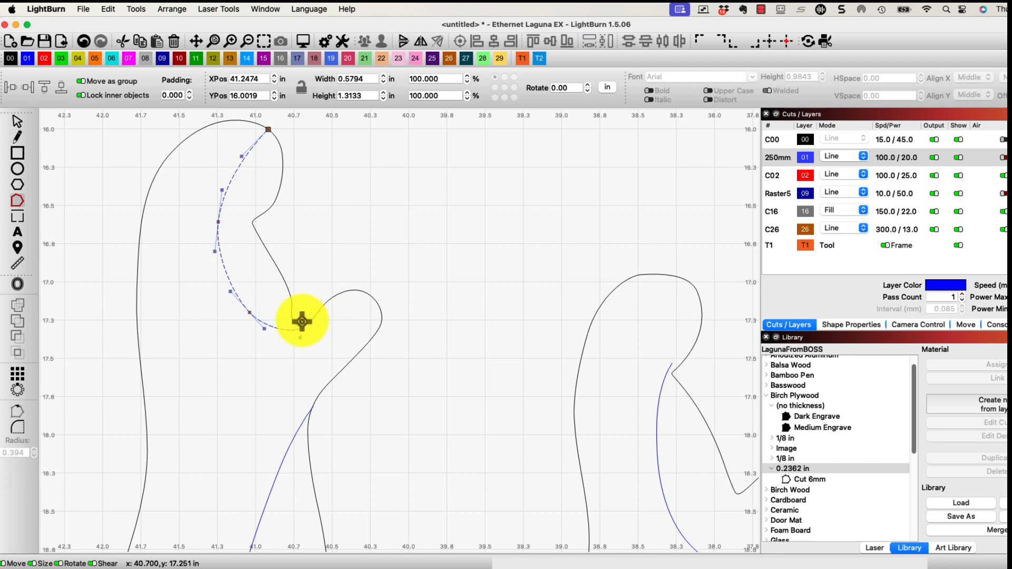
# - Move both end nodes of the shorter robed figure's curved inner line onto its outer outline
pyautogui.click(669, 367)
pyautogui.moveTo(672, 367); pyautogui.dragTo(431, 168)
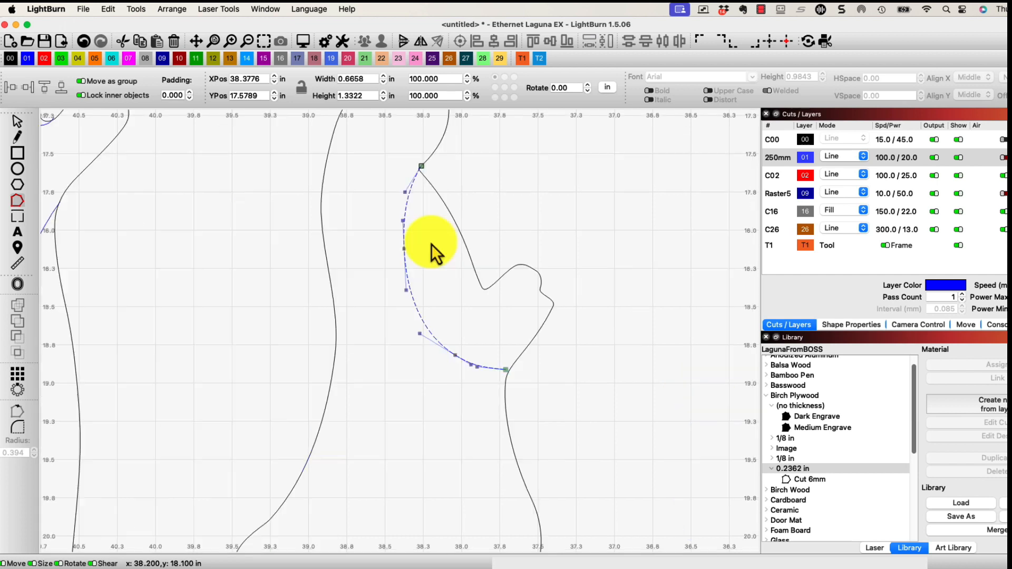
pyautogui.moveTo(508, 371); pyautogui.dragTo(509, 370)
pyautogui.scroll(-3, 564, 362)
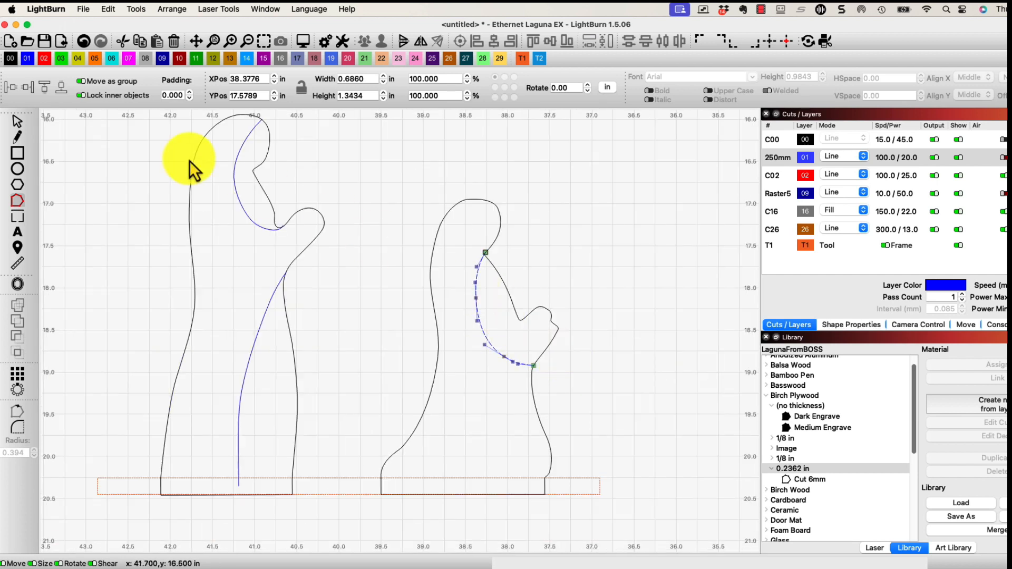
pyautogui.click(18, 125)
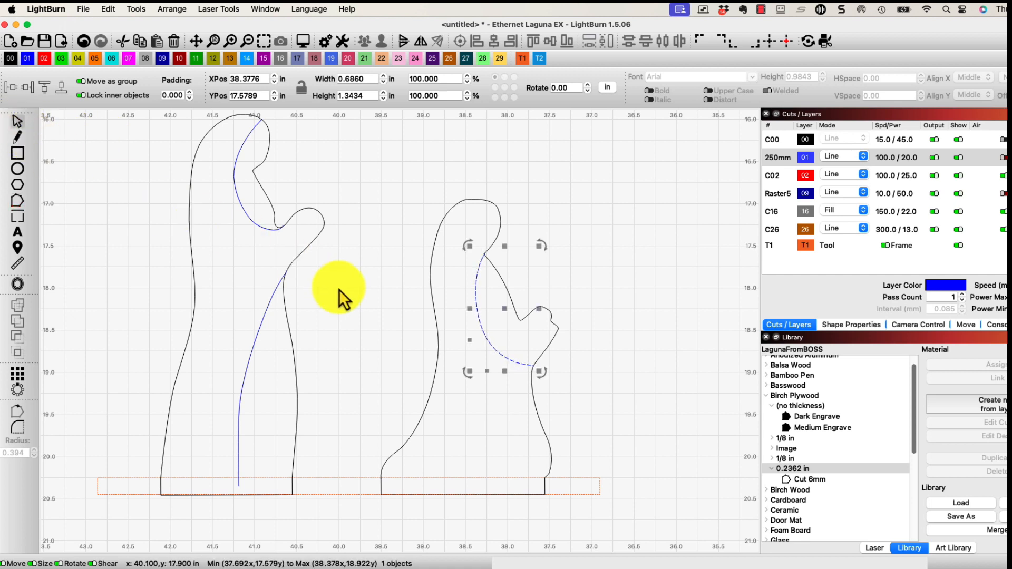
pyautogui.click(362, 295)
# - Move the guide rectangle outside the work area, to about X 57.95, Y 20.90 in
pyautogui.scroll(-3, 362, 288)
pyautogui.scroll(4, 362, 289)
pyautogui.scroll(-5, 362, 289)
pyautogui.scroll(-3, 362, 289)
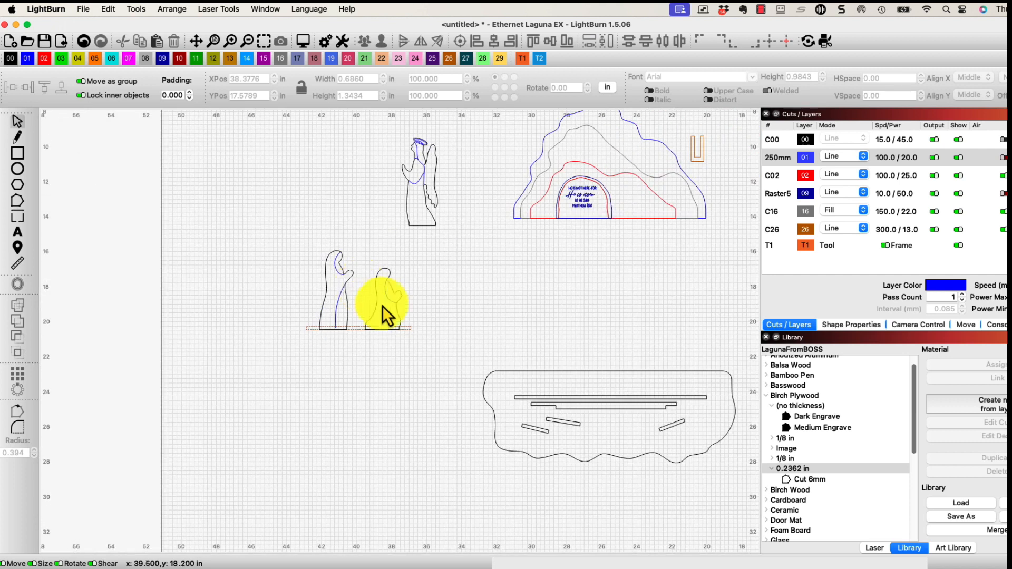
pyautogui.click(411, 329)
pyautogui.moveTo(411, 329); pyautogui.dragTo(146, 341)
pyautogui.moveTo(472, 268); pyautogui.dragTo(429, 319)
pyautogui.scroll(-2, 694, 233)
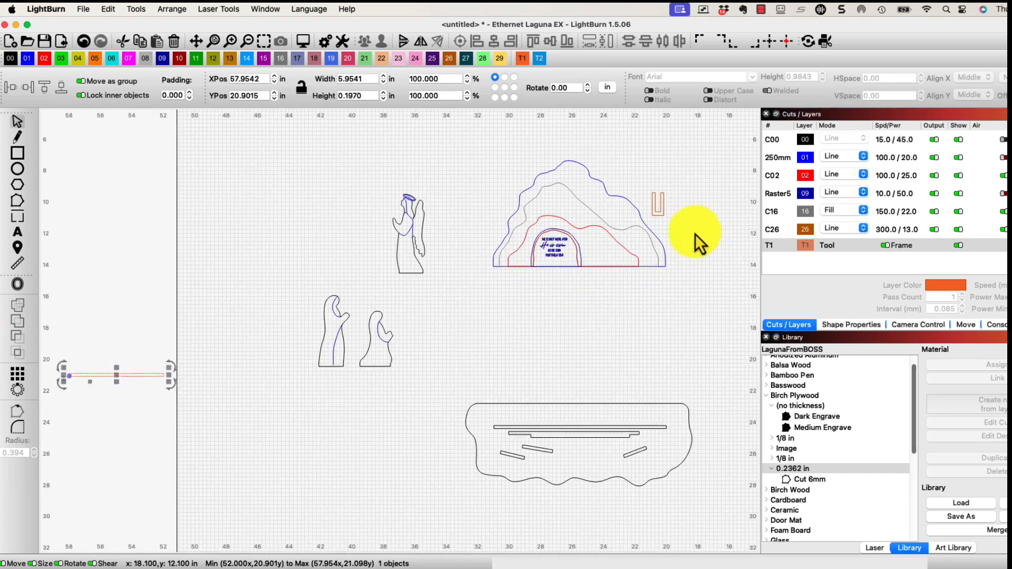
pyautogui.moveTo(687, 212); pyautogui.dragTo(590, 252)
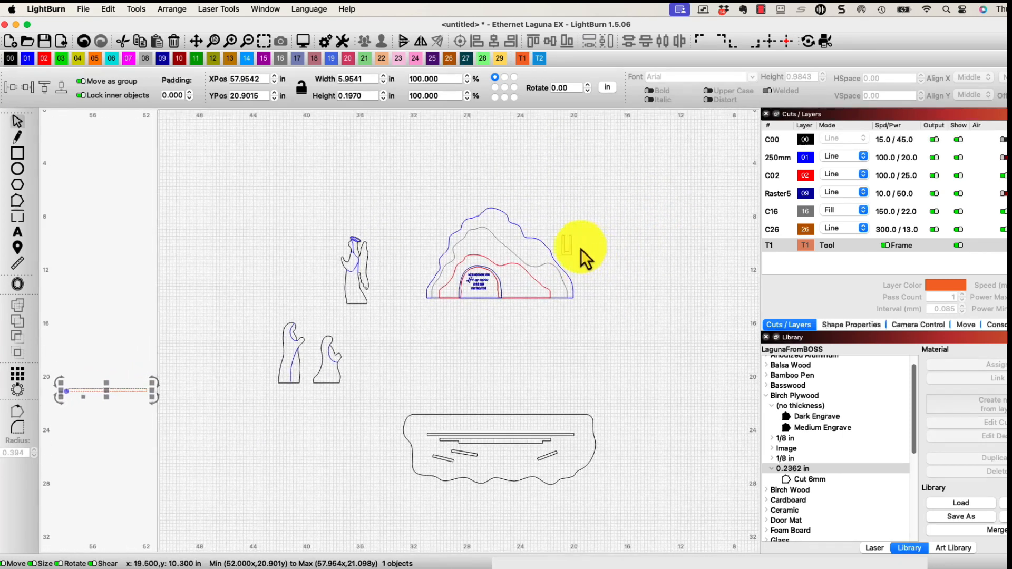
pyautogui.scroll(-1, 580, 248)
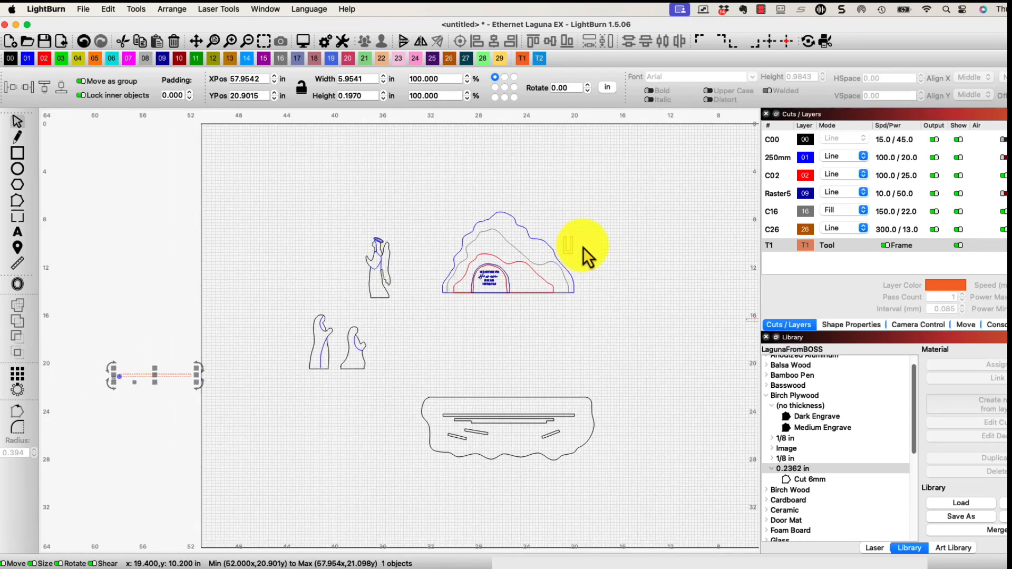
pyautogui.click(584, 297)
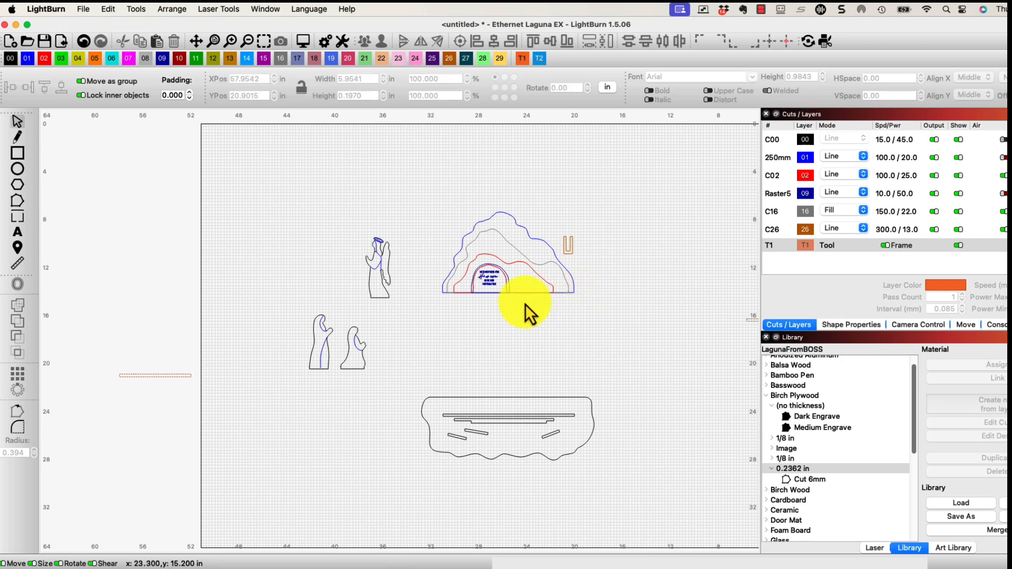
# - Arrange the engraved tomb door, both robed figures and the haloed angel in a row directly above the slotted base
pyautogui.click(501, 289)
pyautogui.scroll(2, 517, 300)
pyautogui.moveTo(458, 256); pyautogui.dragTo(359, 389)
pyautogui.scroll(-3, 397, 348)
pyautogui.moveTo(215, 295); pyautogui.dragTo(448, 345)
pyautogui.scroll(-2, 256, 237)
pyautogui.moveTo(168, 127); pyautogui.dragTo(261, 290)
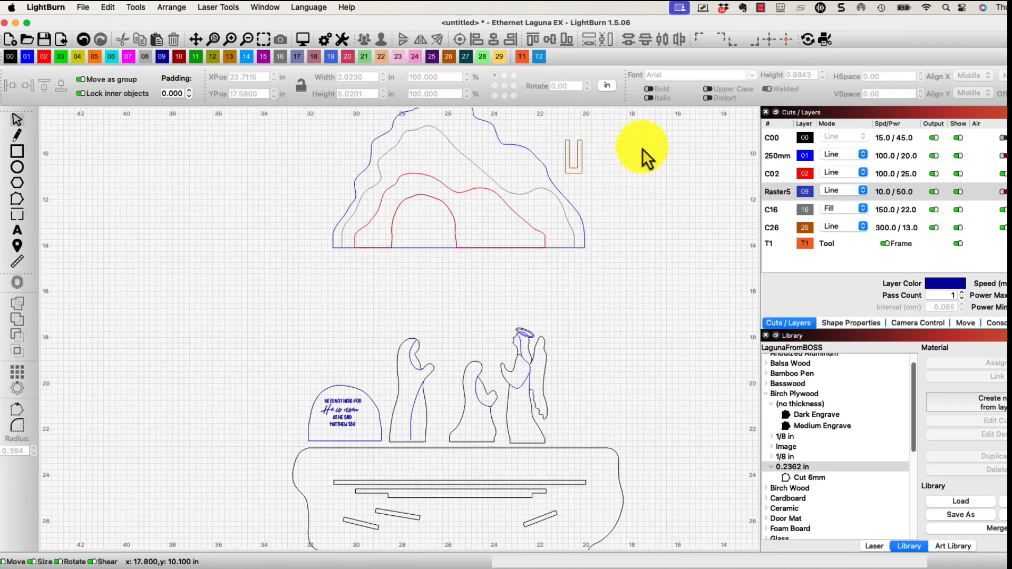
pyautogui.scroll(1, 580, 221)
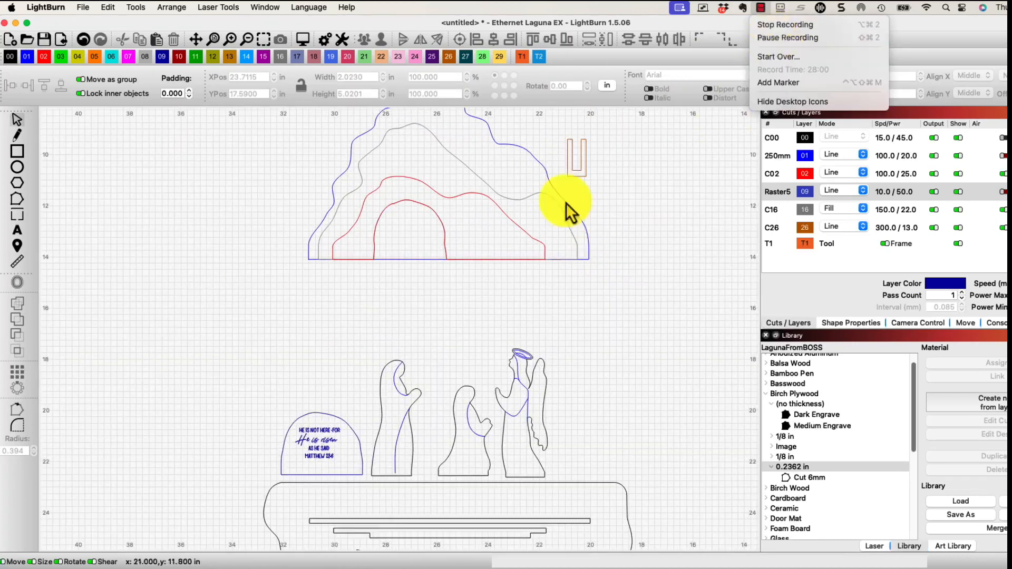
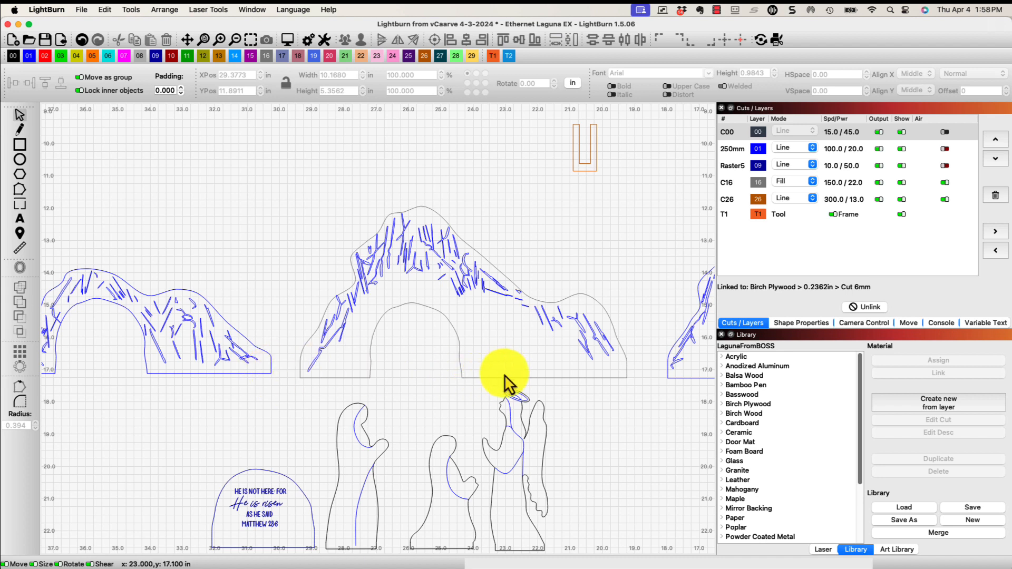
# - Place the middle boulder with its texture lines over the largest boulder, lining up their bottom edges
pyautogui.scroll(-5, 503, 356)
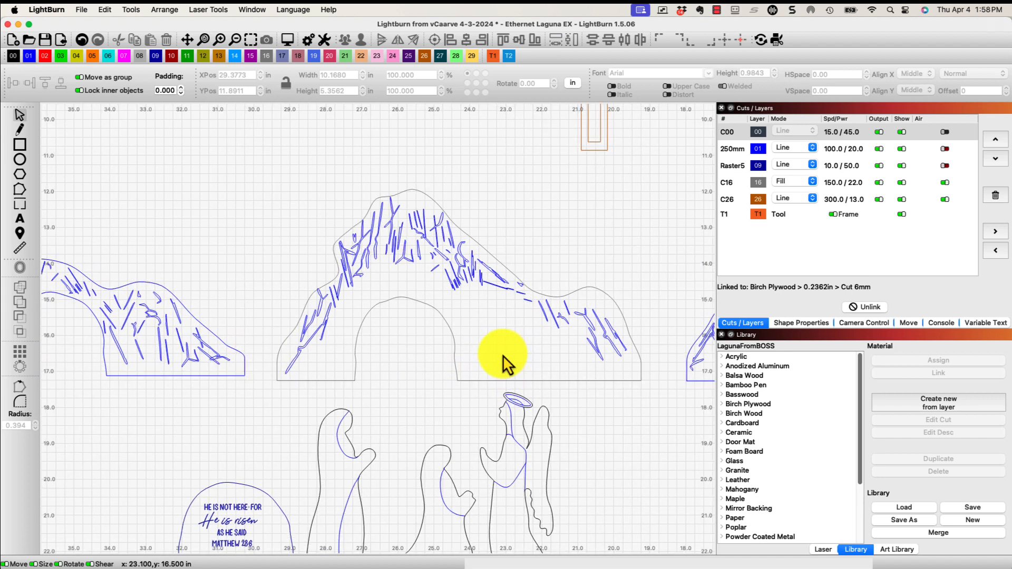
pyautogui.scroll(-1, 503, 355)
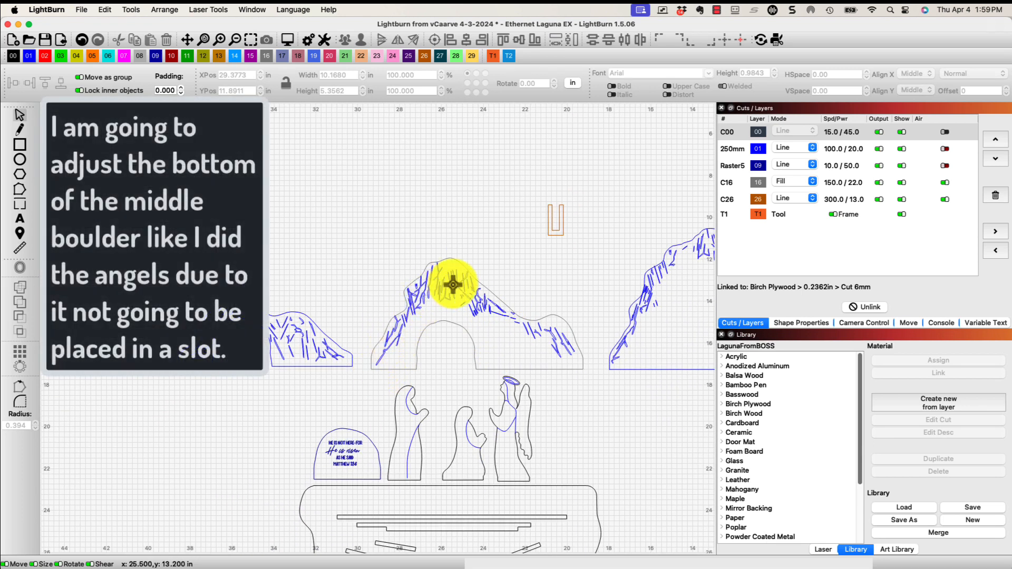
pyautogui.click(429, 264)
pyautogui.scroll(4, 369, 284)
pyautogui.moveTo(694, 295)
pyautogui.mouseDown()
pyautogui.moveTo(723, 289)
pyautogui.moveTo(678, 294)
pyautogui.mouseUp()
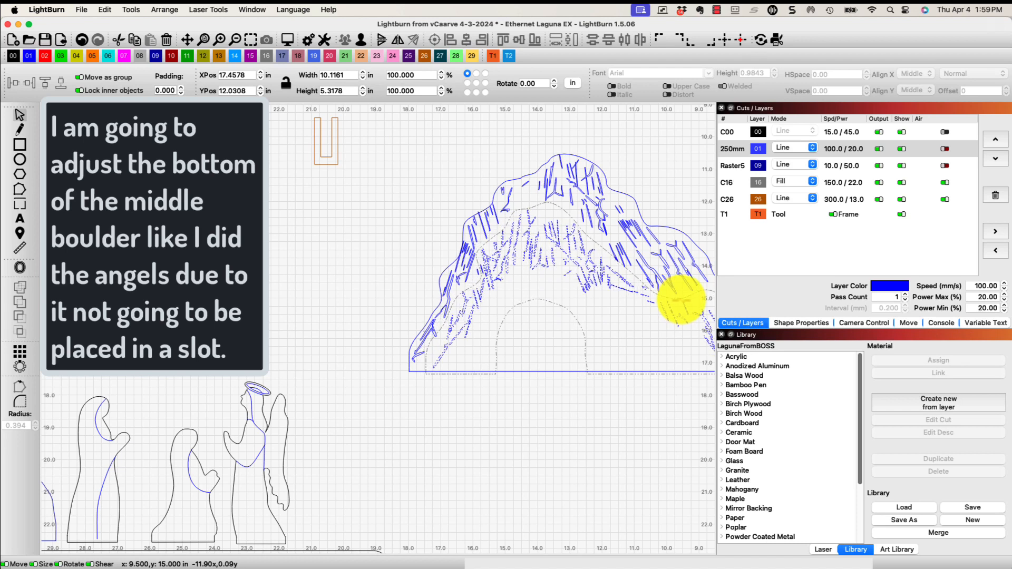
pyautogui.scroll(3, 413, 361)
pyautogui.moveTo(413, 361); pyautogui.dragTo(378, 363)
pyautogui.press('Left')
pyautogui.press('Left')
pyautogui.click(329, 415)
# - Place the smallest boulder over the other two with its bottom edge in line, at about X 16.04, Y 14.02 in
pyautogui.scroll(-4, 329, 415)
pyautogui.click(223, 364)
pyautogui.moveTo(179, 331); pyautogui.dragTo(621, 331)
pyautogui.scroll(3, 505, 364)
pyautogui.moveTo(549, 364); pyautogui.dragTo(555, 371)
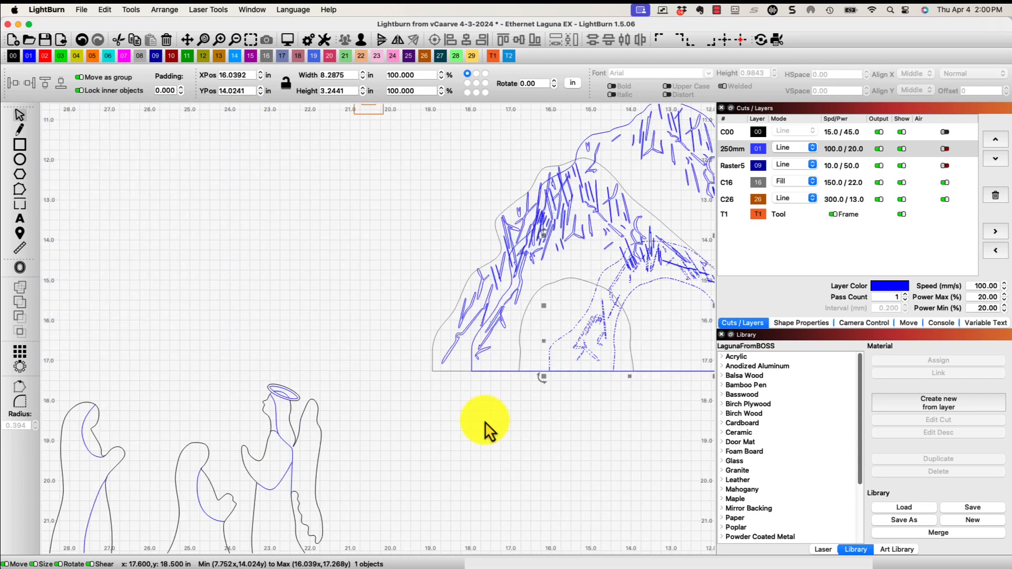
pyautogui.click(485, 421)
# - Move the guide rectangle onto the stacked boulders' bottom edge, at about X 19.24, Y 17.07 in
pyautogui.scroll(-2, 485, 420)
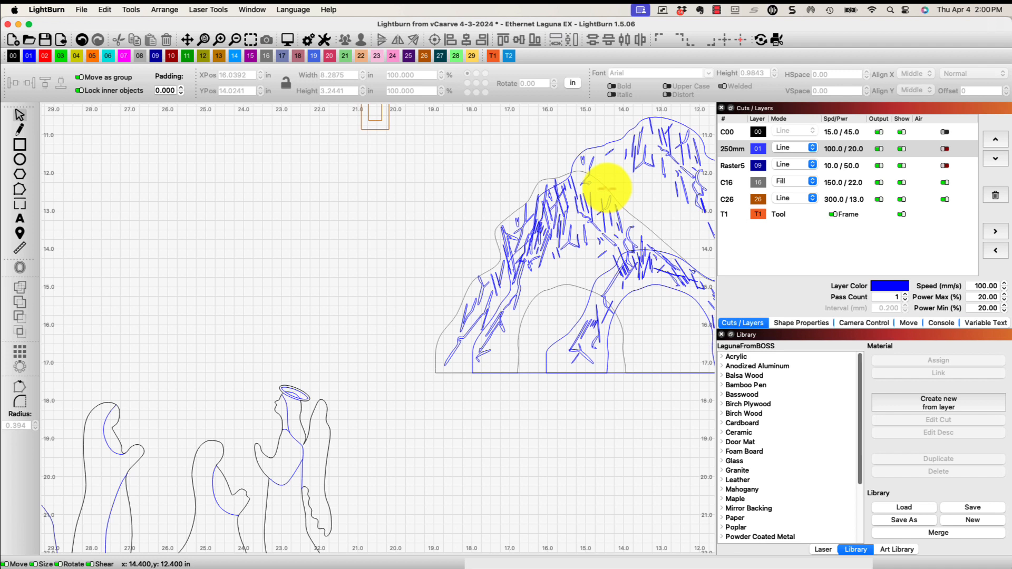
pyautogui.scroll(-3, 303, 252)
pyautogui.scroll(-5, 302, 254)
pyautogui.moveTo(238, 276); pyautogui.dragTo(531, 297)
pyautogui.scroll(-3, 217, 345)
pyautogui.moveTo(215, 347); pyautogui.dragTo(284, 338)
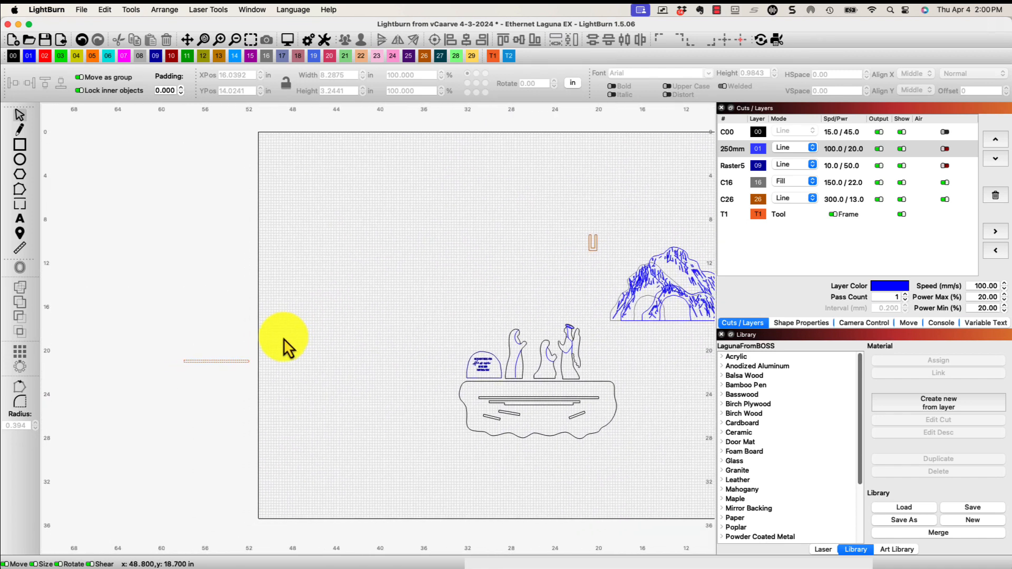
pyautogui.click(242, 362)
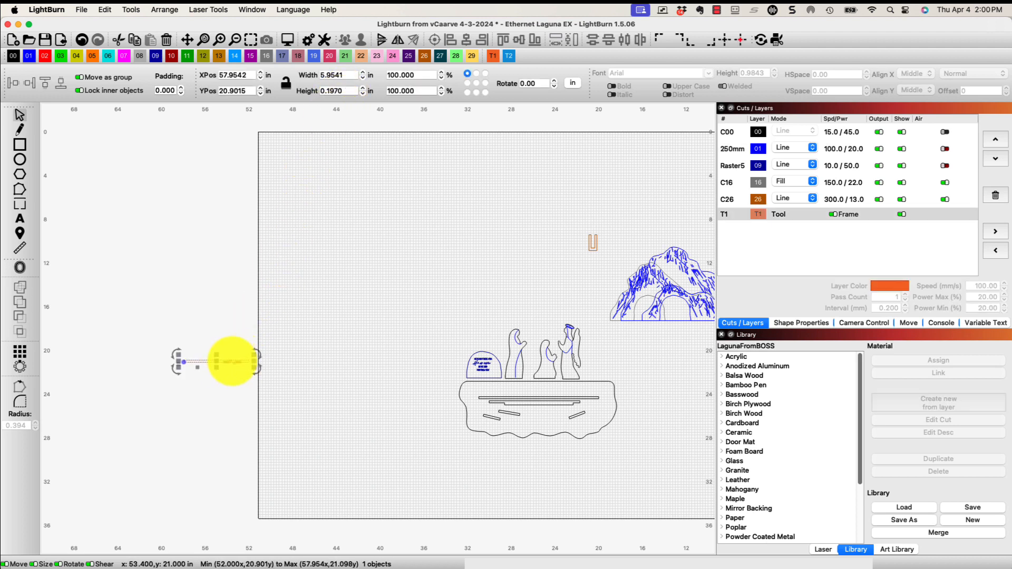
pyautogui.moveTo(216, 363); pyautogui.dragTo(657, 353)
pyautogui.scroll(10, 659, 397)
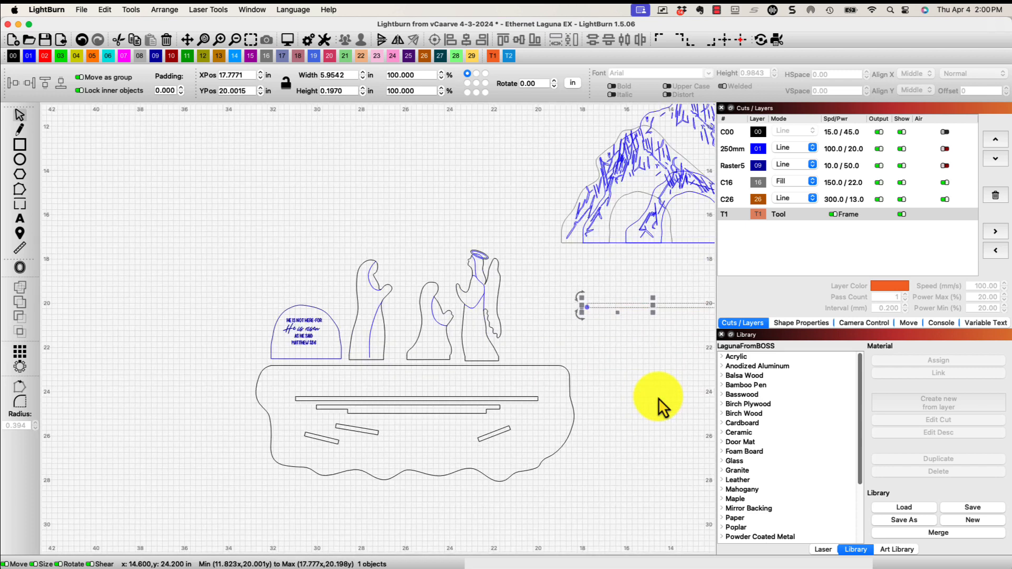
pyautogui.scroll(1, 356, 391)
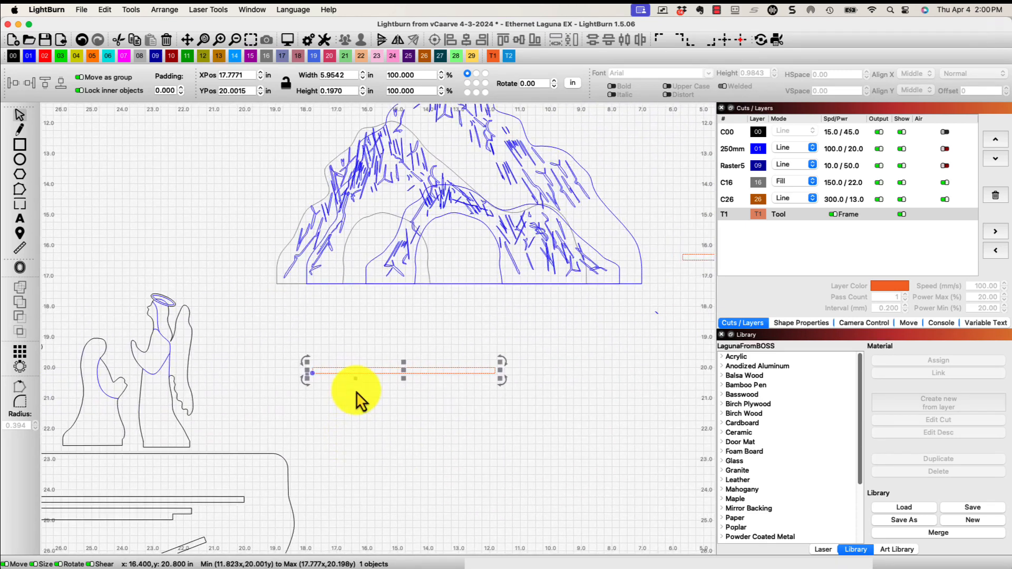
pyautogui.moveTo(344, 368); pyautogui.dragTo(301, 269)
pyautogui.scroll(3, 301, 275)
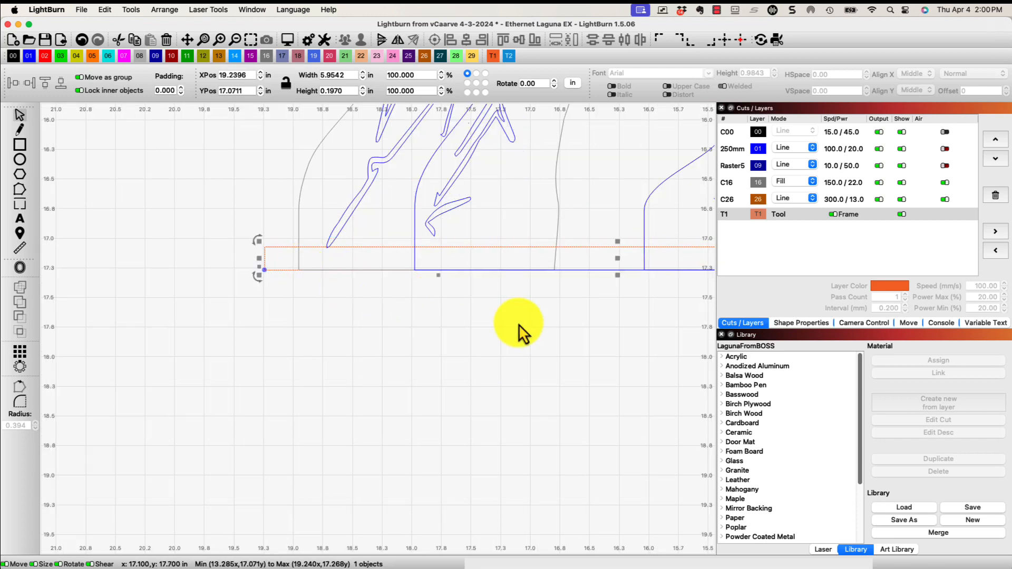
# - Stretch the guide rectangle to about 12.79 in wide so it spans the full bottom of the stacked boulders
pyautogui.moveTo(543, 325); pyautogui.dragTo(61, 383)
pyautogui.scroll(-1, 521, 366)
pyautogui.moveTo(520, 366); pyautogui.dragTo(593, 346)
pyautogui.moveTo(606, 436); pyautogui.dragTo(144, 447)
pyautogui.moveTo(133, 358); pyautogui.dragTo(427, 357)
pyautogui.click(244, 459)
pyautogui.moveTo(181, 444); pyautogui.dragTo(444, 427)
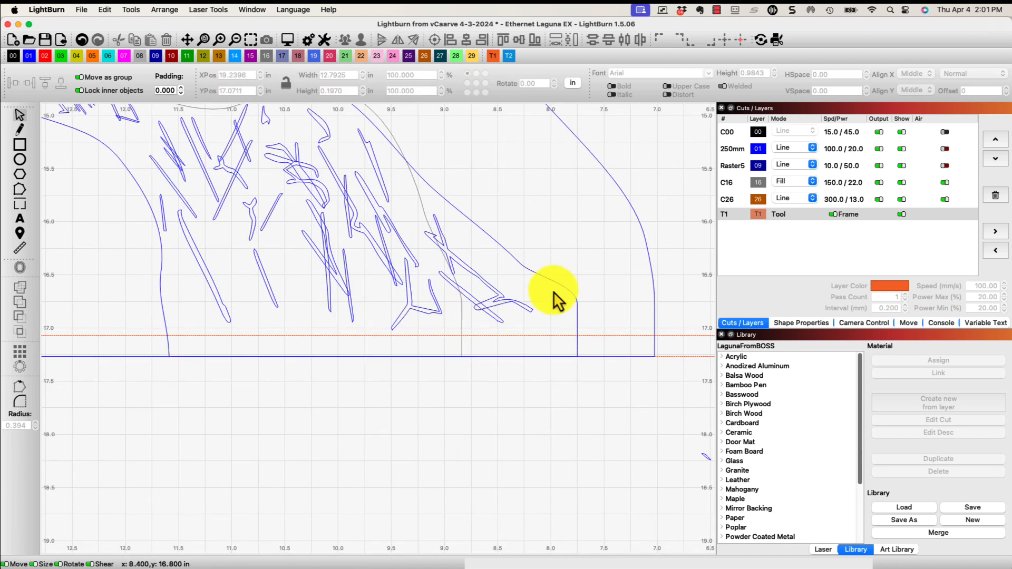
# - Hide layer 01 so only the middle boulder's outline and the guide rectangle show
pyautogui.click(902, 149)
pyautogui.hscroll(-5, 270, 418)
pyautogui.scroll(-5, 454, 404)
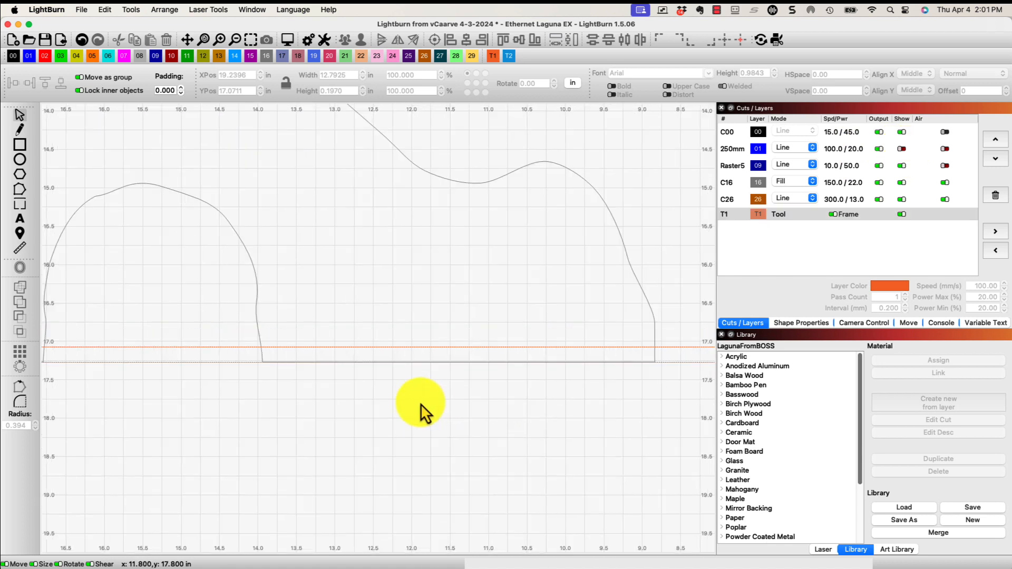
# - Ungroup the middle boulder's outline and bring up its nodes for editing
pyautogui.click(197, 338)
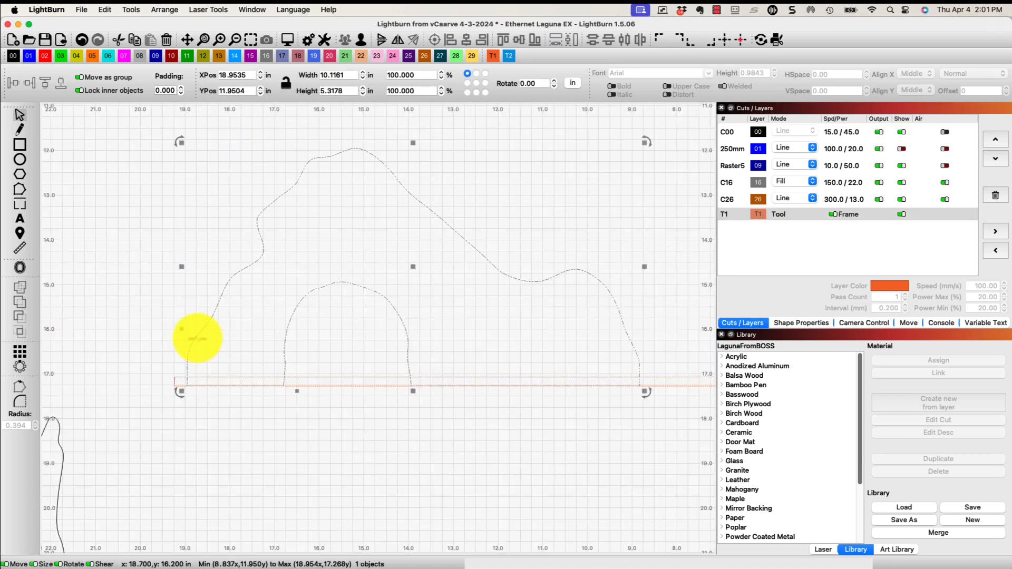
pyautogui.click(24, 192)
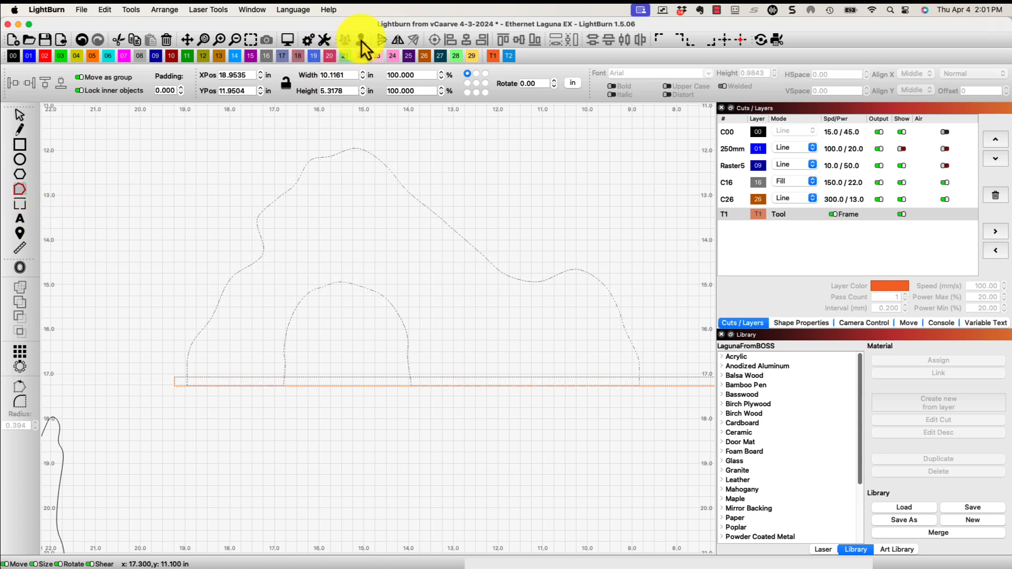
pyautogui.click(361, 46)
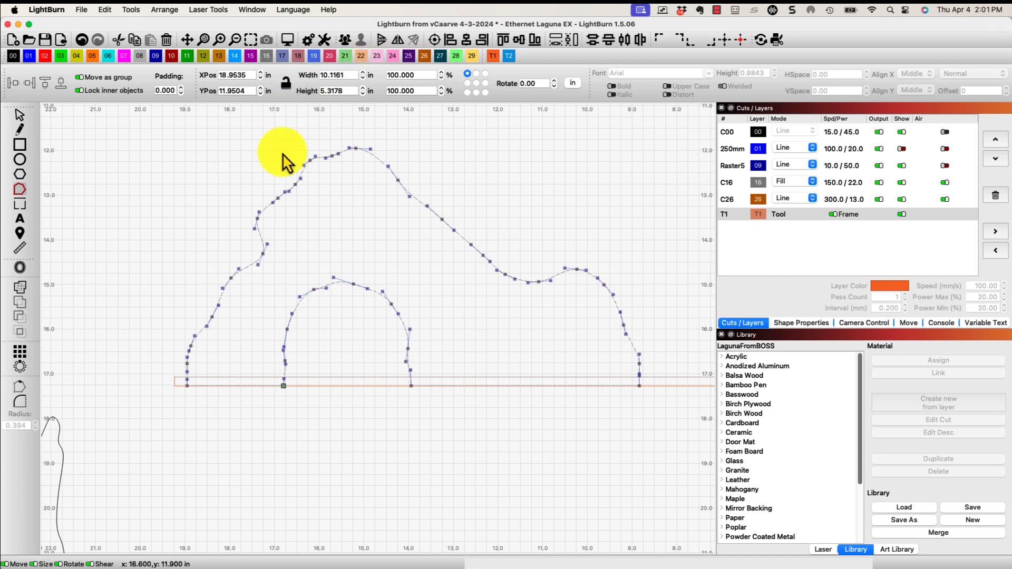
# - Raise the bottom corner nodes of the middle boulder's outline onto the guide rectangle's upper edge, at about Y 17.1 in
pyautogui.scroll(5, 159, 413)
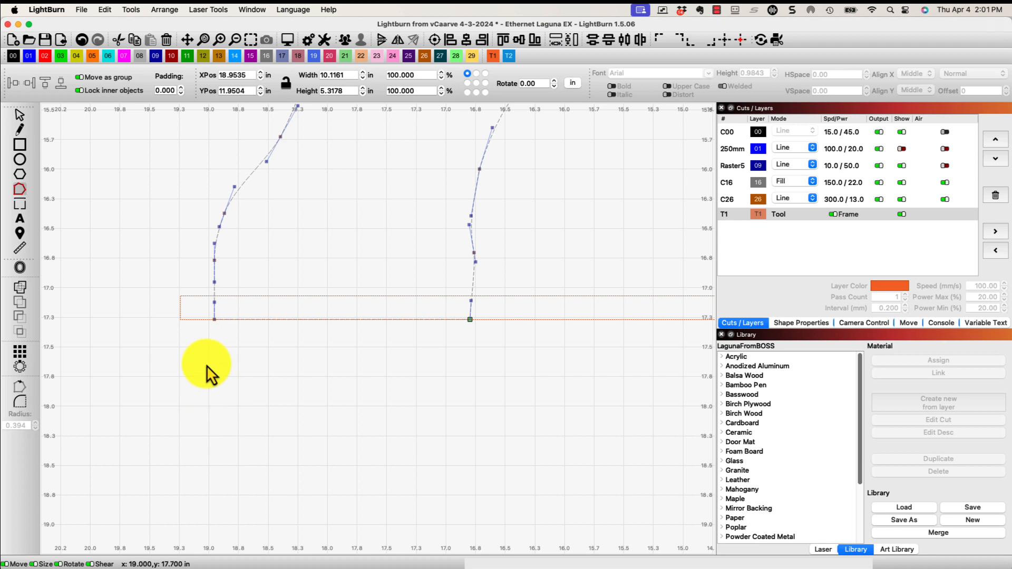
pyautogui.moveTo(287, 343); pyautogui.dragTo(341, 340)
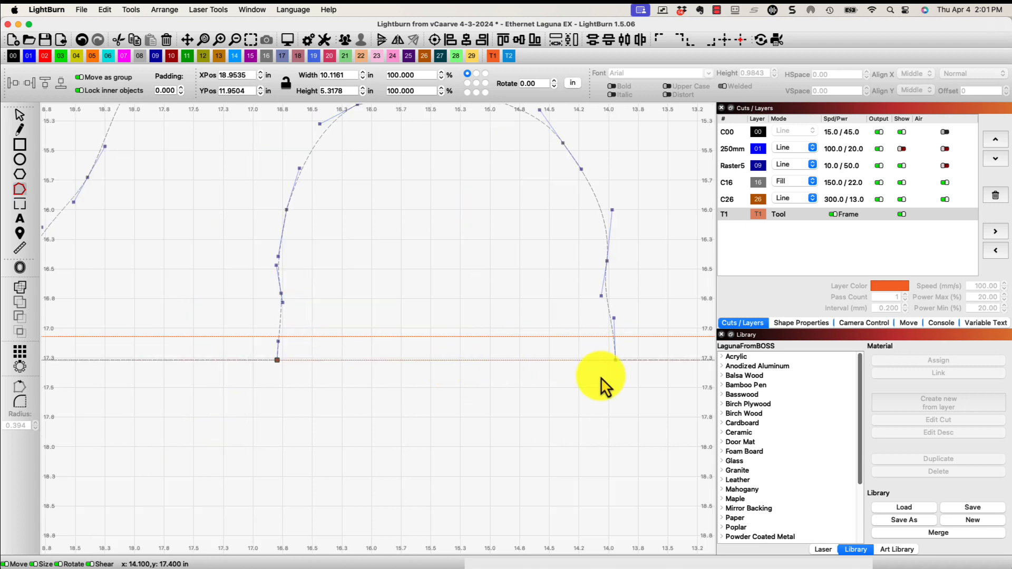
pyautogui.scroll(-5, 601, 378)
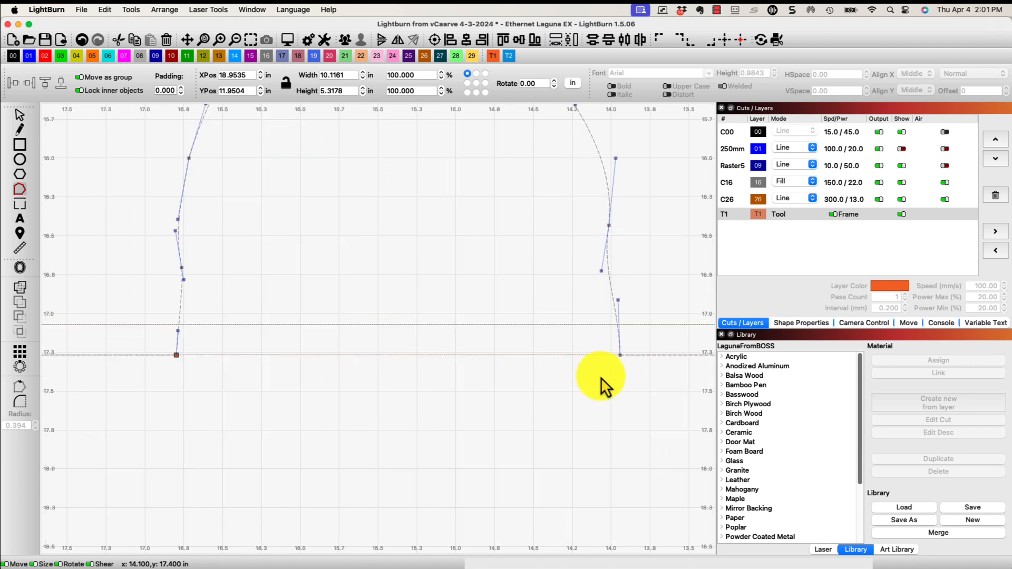
pyautogui.scroll(-5, 592, 395)
pyautogui.scroll(9, 394, 382)
pyautogui.moveTo(594, 414); pyautogui.dragTo(525, 382)
pyautogui.scroll(-5, 522, 381)
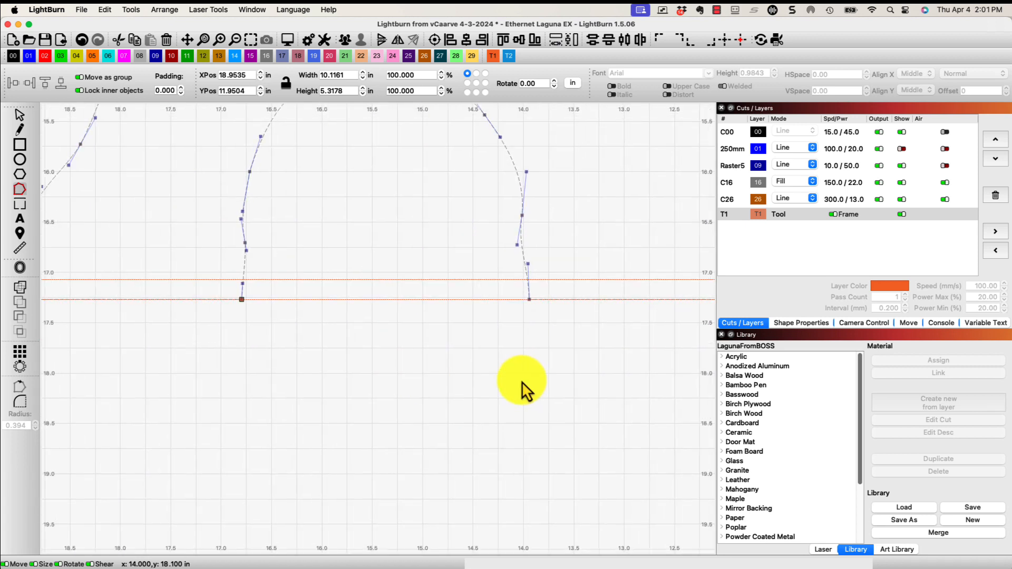
pyautogui.click(577, 363)
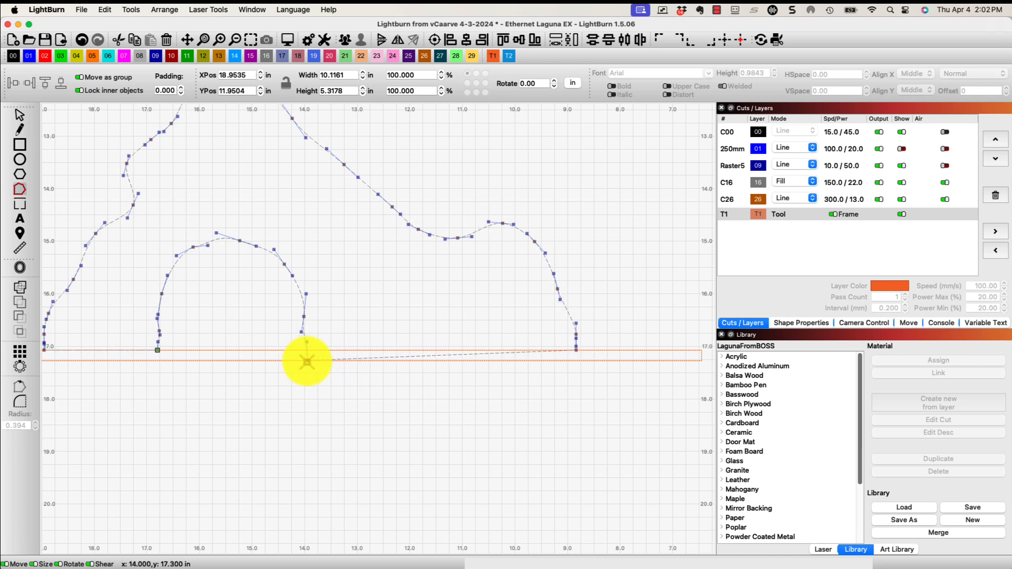
pyautogui.moveTo(308, 362); pyautogui.dragTo(306, 354)
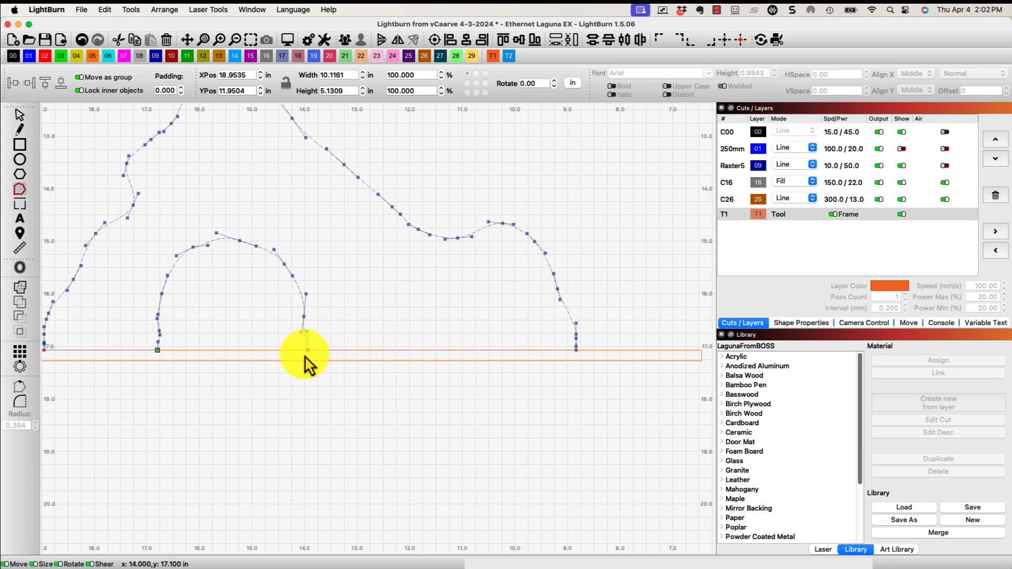
pyautogui.hscroll(-5, 305, 356)
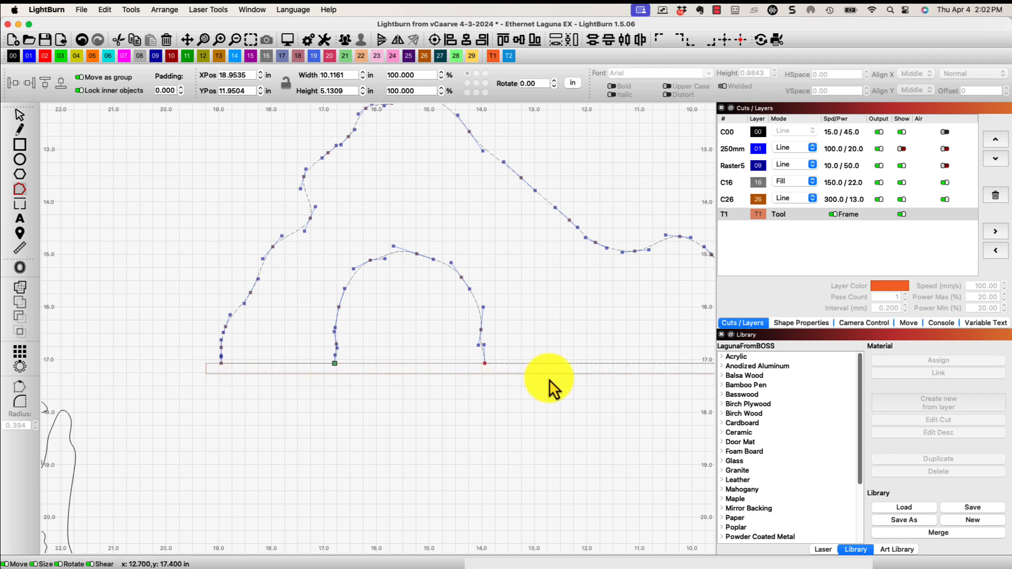
# - Move the guide rectangle off the laser bed and show layer 01 again
pyautogui.click(20, 115)
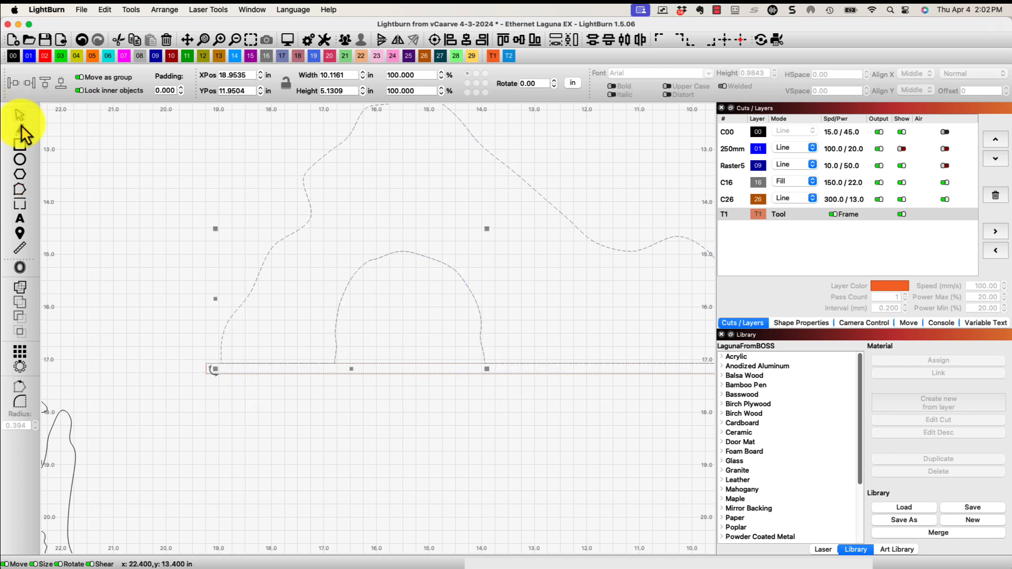
pyautogui.click(203, 403)
pyautogui.click(213, 374)
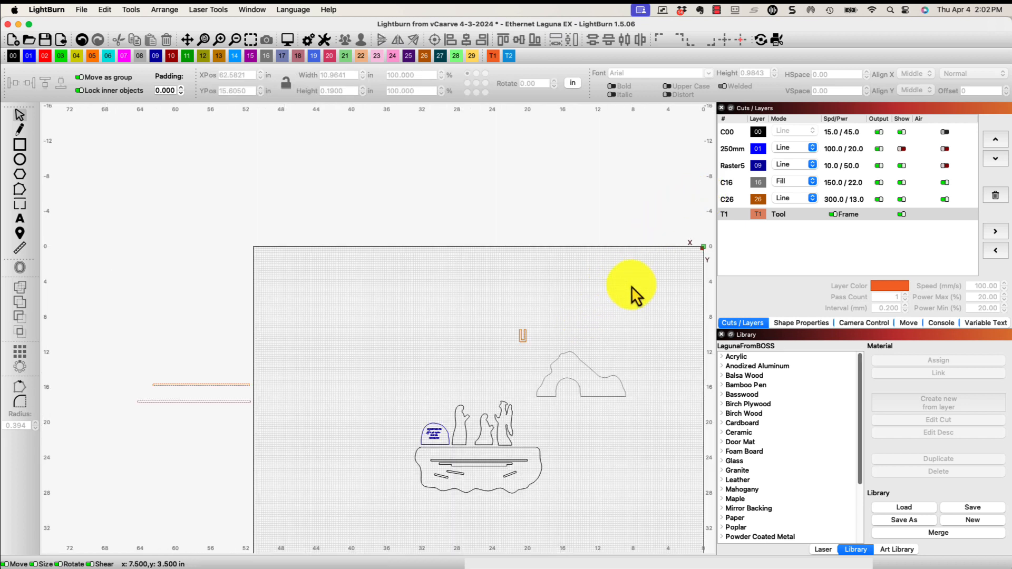
pyautogui.scroll(2, 628, 290)
pyautogui.moveTo(628, 286); pyautogui.dragTo(527, 261)
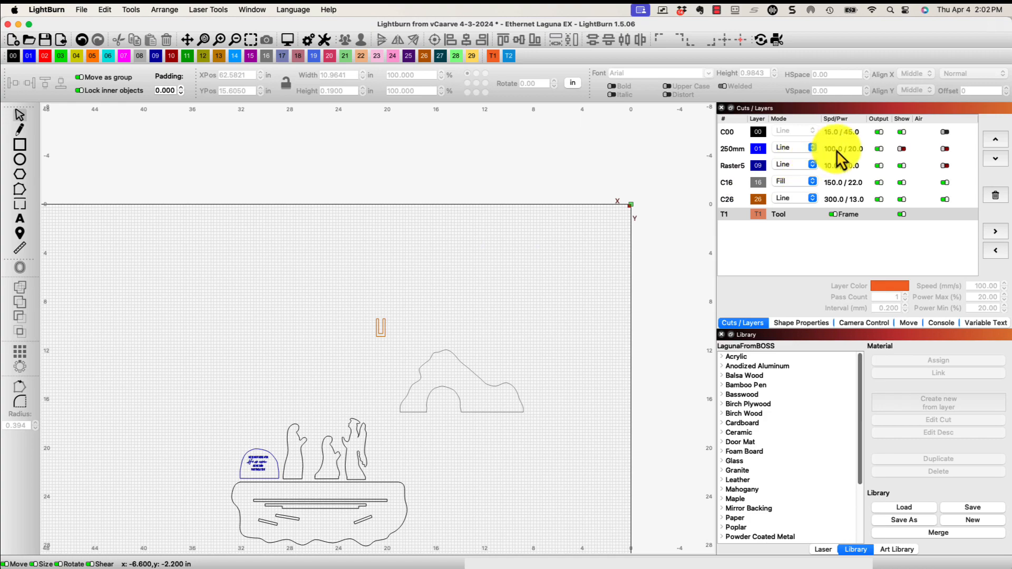
pyautogui.click(902, 148)
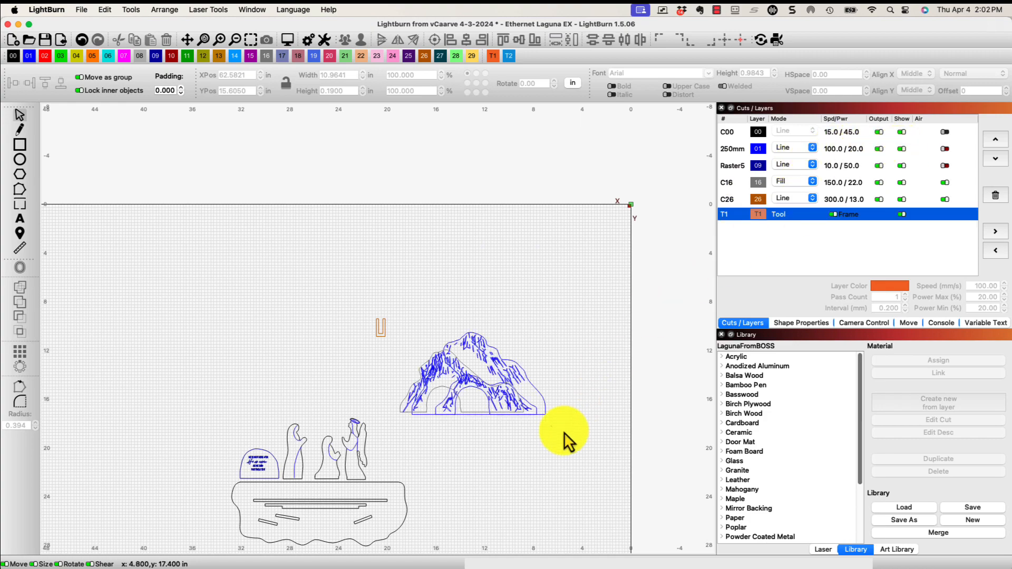
# - Align the middle boulder's cave opening with the small boulder's opening, placing the middle boulder at about X 16.60, Y 11.95 in
pyautogui.scroll(1, 527, 432)
pyautogui.scroll(1, 350, 420)
pyautogui.scroll(1, 289, 422)
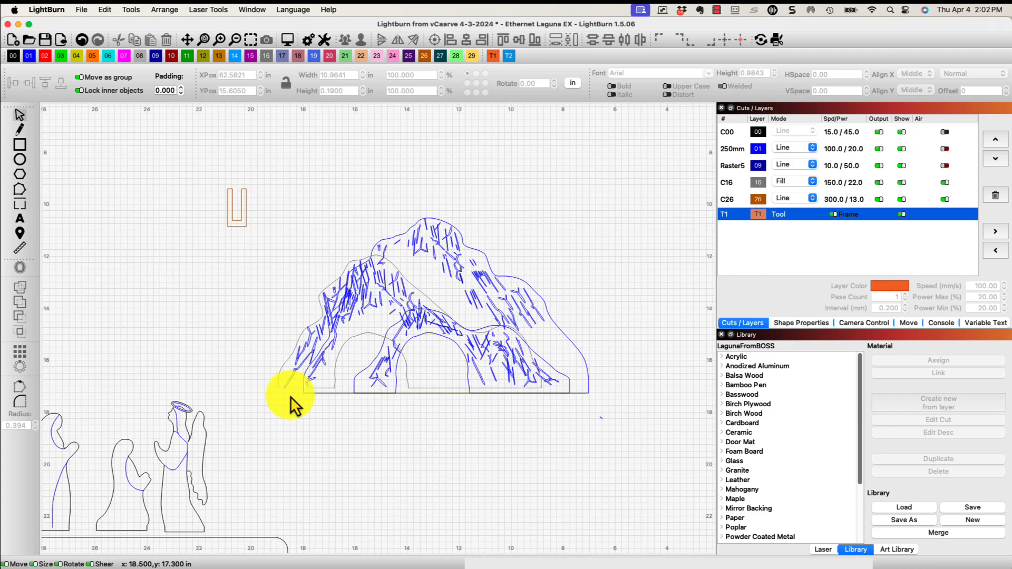
pyautogui.scroll(2, 290, 396)
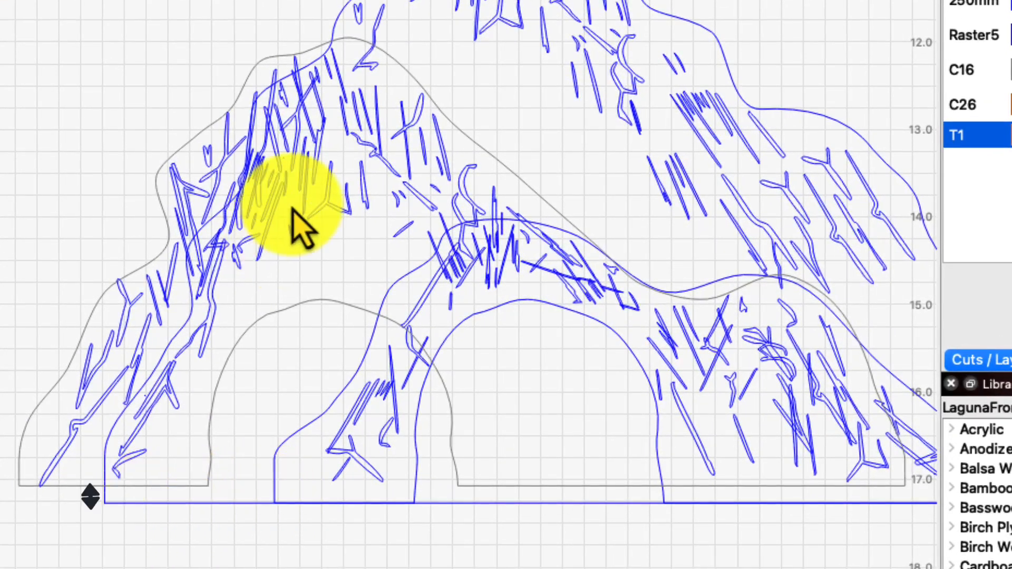
pyautogui.click(107, 556)
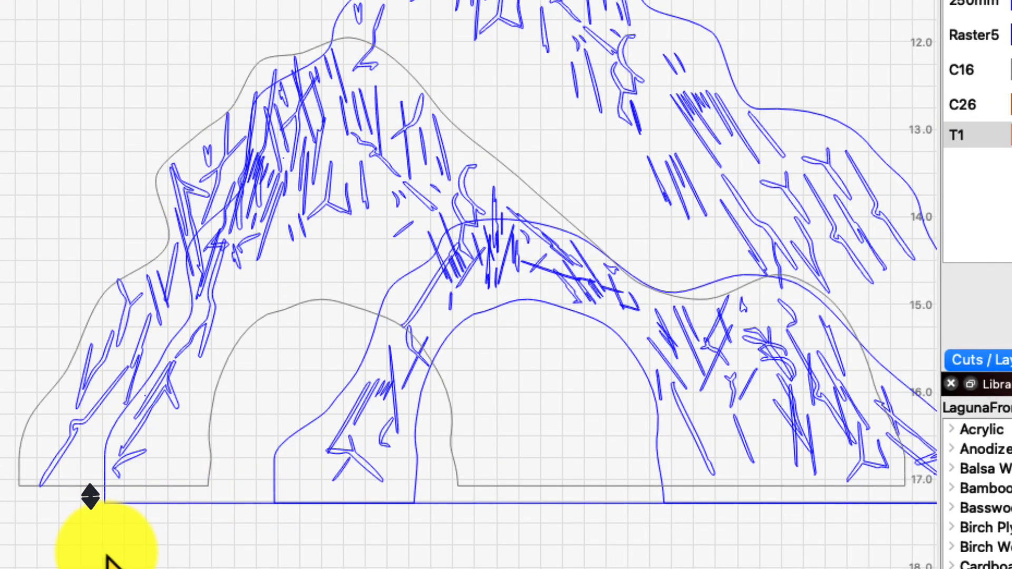
pyautogui.scroll(-1, 107, 556)
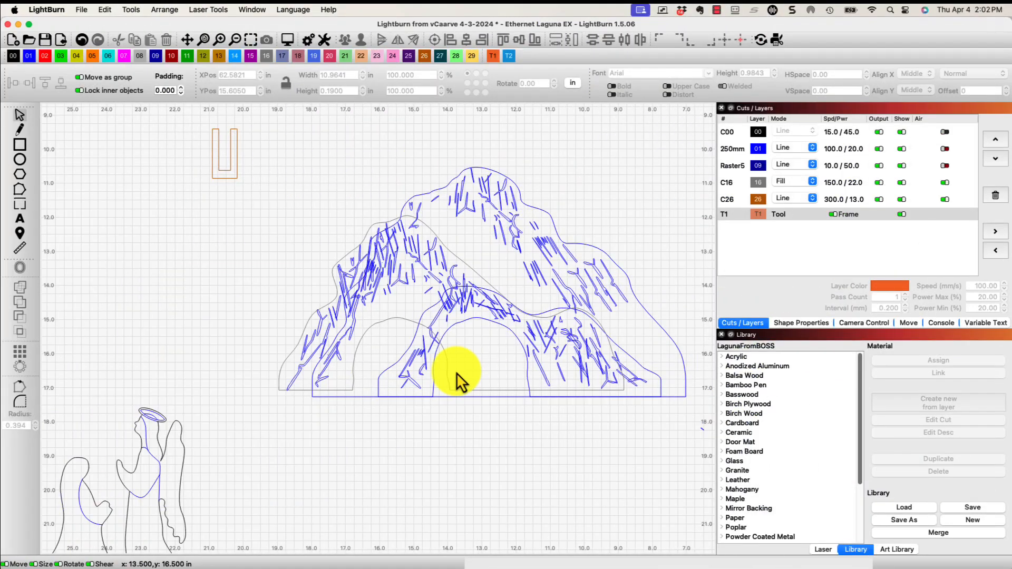
pyautogui.click(448, 378)
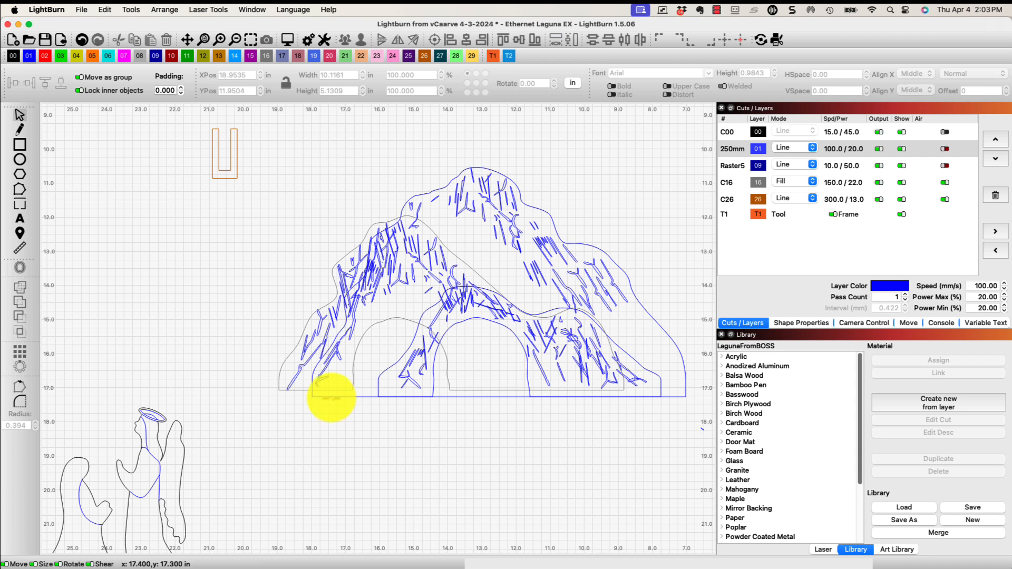
pyautogui.moveTo(456, 256); pyautogui.dragTo(536, 259)
pyautogui.scroll(2, 524, 385)
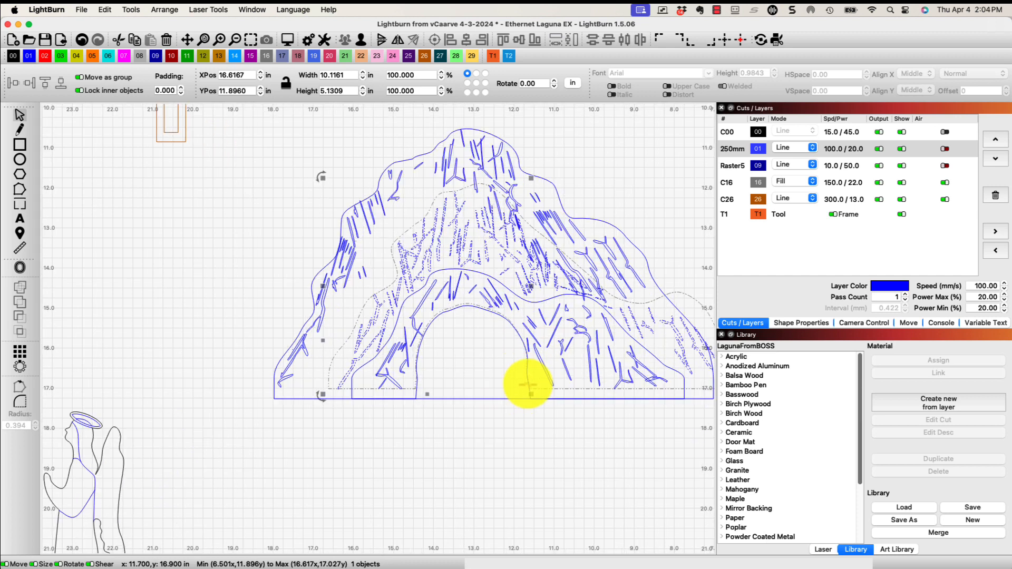
pyautogui.scroll(3, 531, 388)
pyautogui.moveTo(430, 228); pyautogui.dragTo(429, 227)
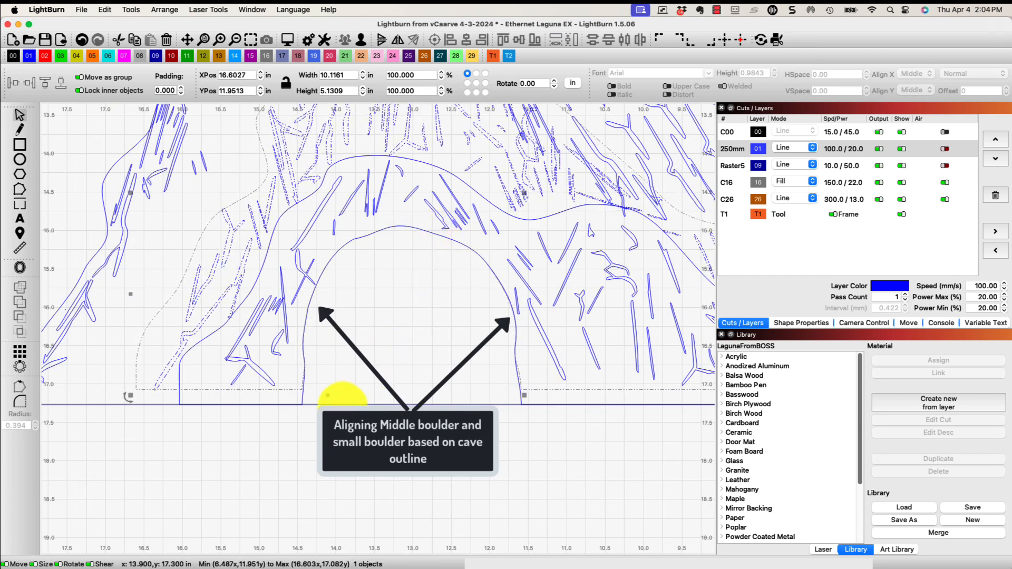
# - Measure the vertical gap between the bottom edges of the middle and small boulders
pyautogui.scroll(3, 158, 395)
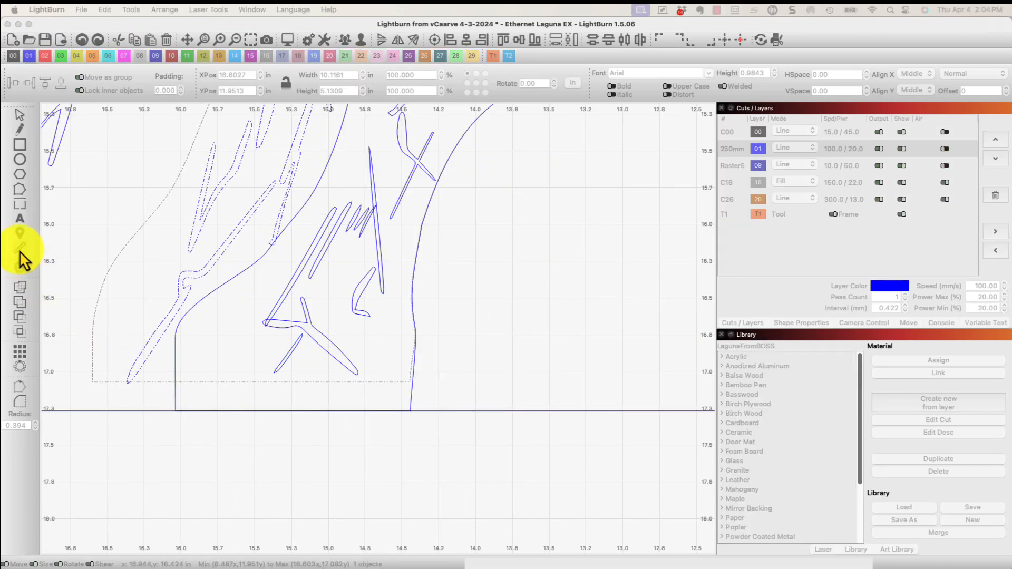
pyautogui.click(180, 409)
pyautogui.moveTo(182, 383); pyautogui.dragTo(180, 414)
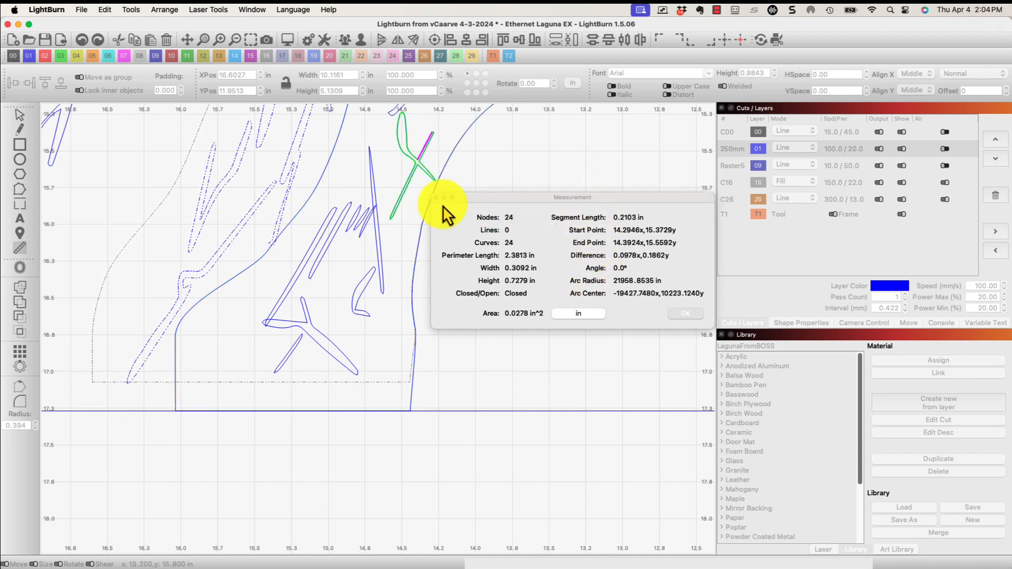
pyautogui.press('Escape')
# - Separate the stacked boulders, moving the middle one to about X 34.86, Y 12.33 in and the large one to about X 24.44, Y 10.65 in
pyautogui.scroll(-10, 424, 288)
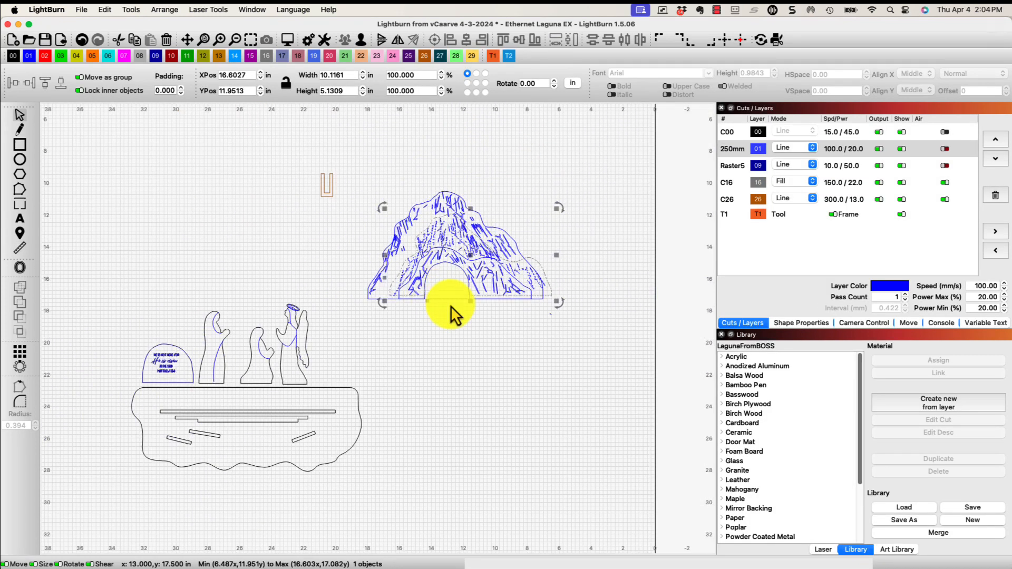
pyautogui.moveTo(461, 245); pyautogui.dragTo(170, 251)
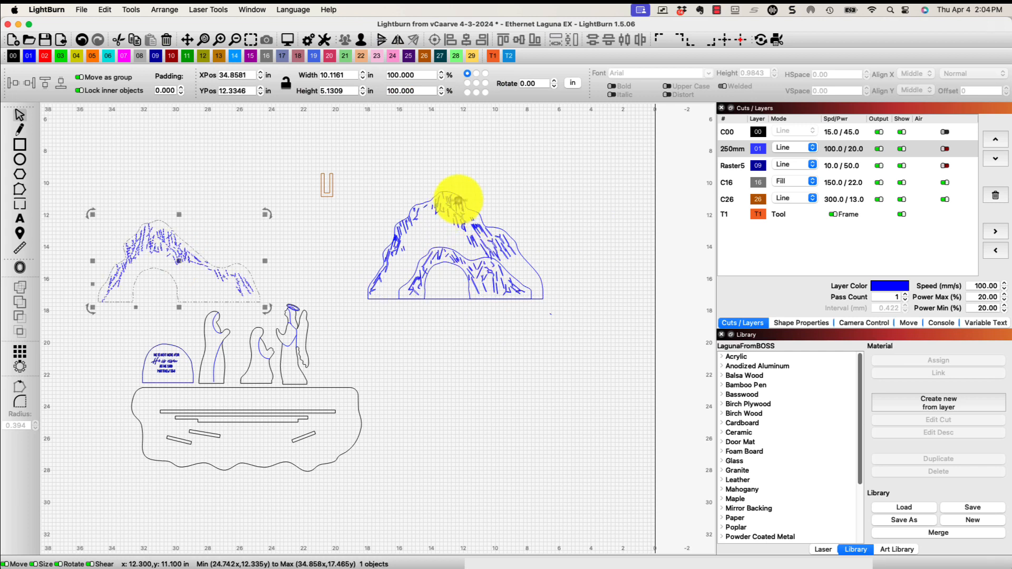
pyautogui.moveTo(464, 271); pyautogui.dragTo(350, 253)
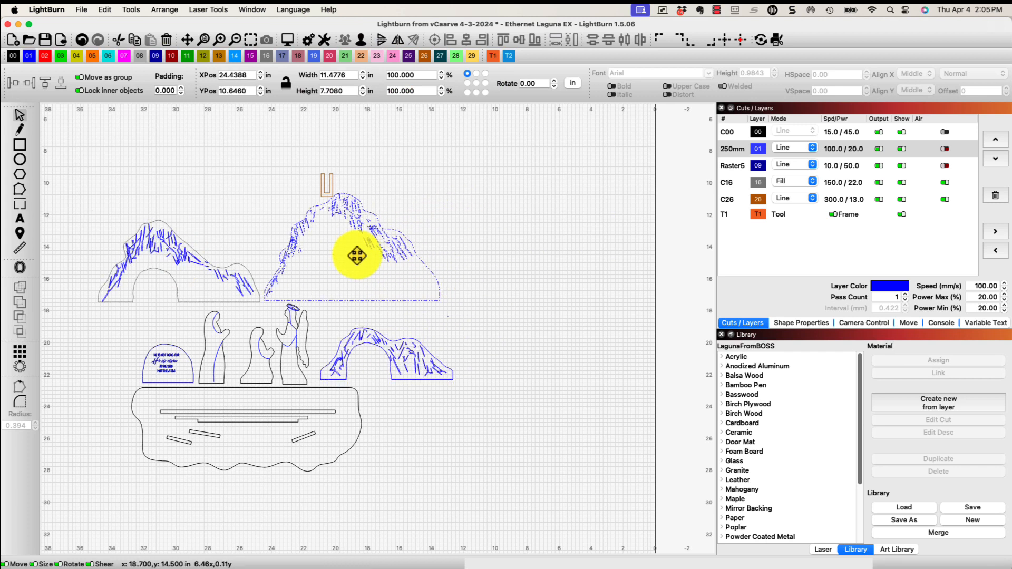
# - Move the U-shaped holder between the middle and large boulders and draw an upright bar about 0.34 by 4.04 in in its slot
pyautogui.moveTo(327, 196); pyautogui.dragTo(262, 253)
pyautogui.click(299, 189)
pyautogui.click(20, 145)
pyautogui.scroll(6, 262, 251)
pyautogui.moveTo(250, 293); pyautogui.dragTo(274, 105)
pyautogui.scroll(-1, 275, 121)
pyautogui.click(20, 114)
pyautogui.moveTo(248, 209); pyautogui.dragTo(264, 144)
pyautogui.scroll(4, 247, 209)
# - Duplicate the upright bar in place, rotate the copy 90 degrees and raise its upper edge to about Y 11.95 in as a crossbar
pyautogui.click(121, 246)
pyautogui.click(252, 234)
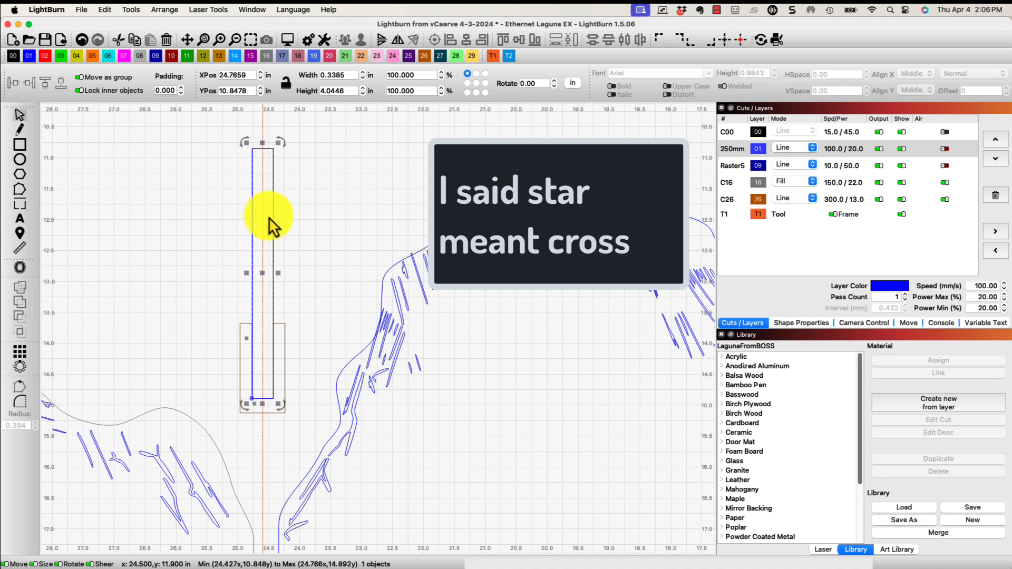
pyautogui.press('.')
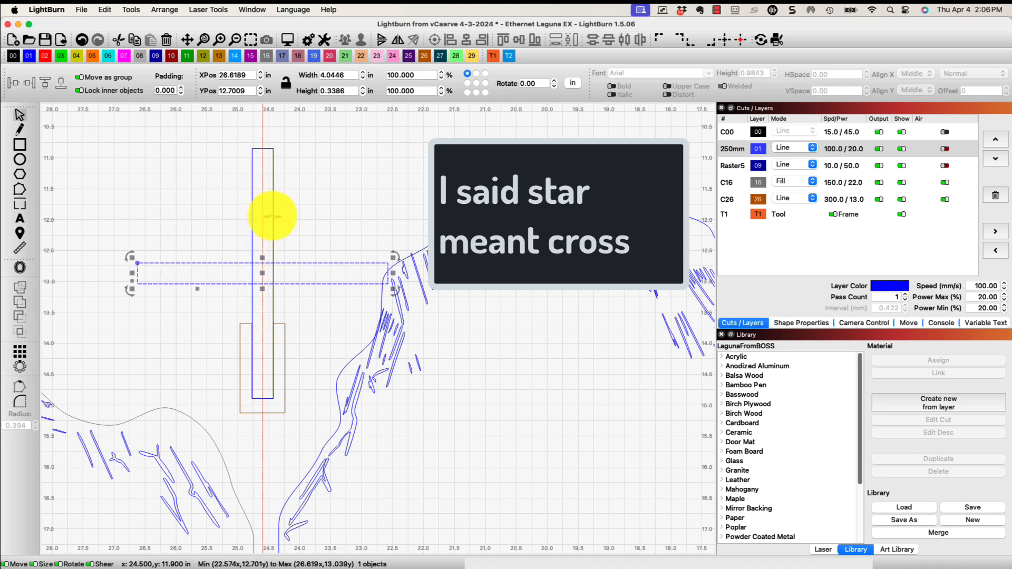
pyautogui.press('Up')
pyautogui.press('Up')
pyautogui.press('Up')
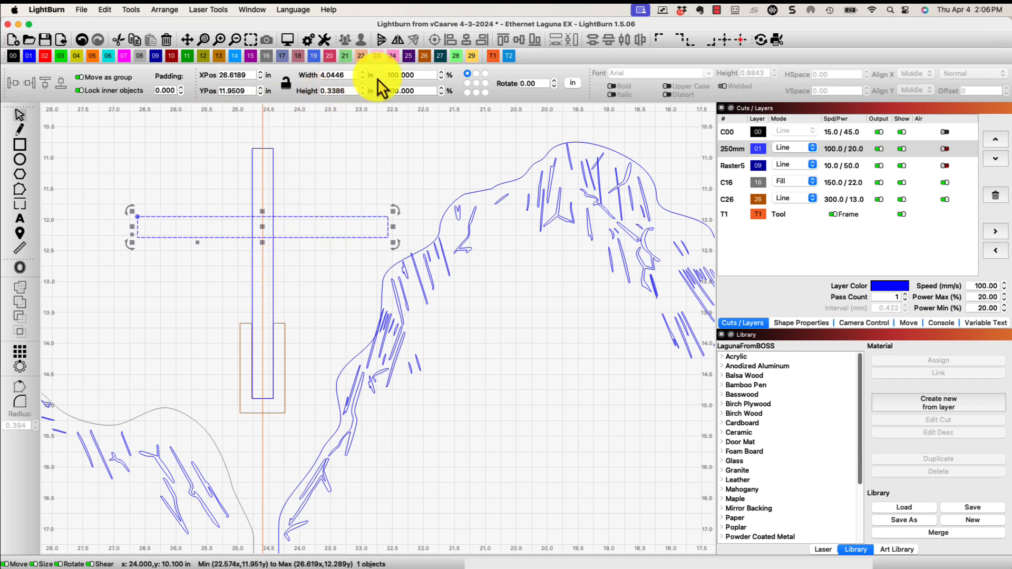
# - Set the crossbar's width to 2.25 in, resizing it about its centre
pyautogui.click(476, 83)
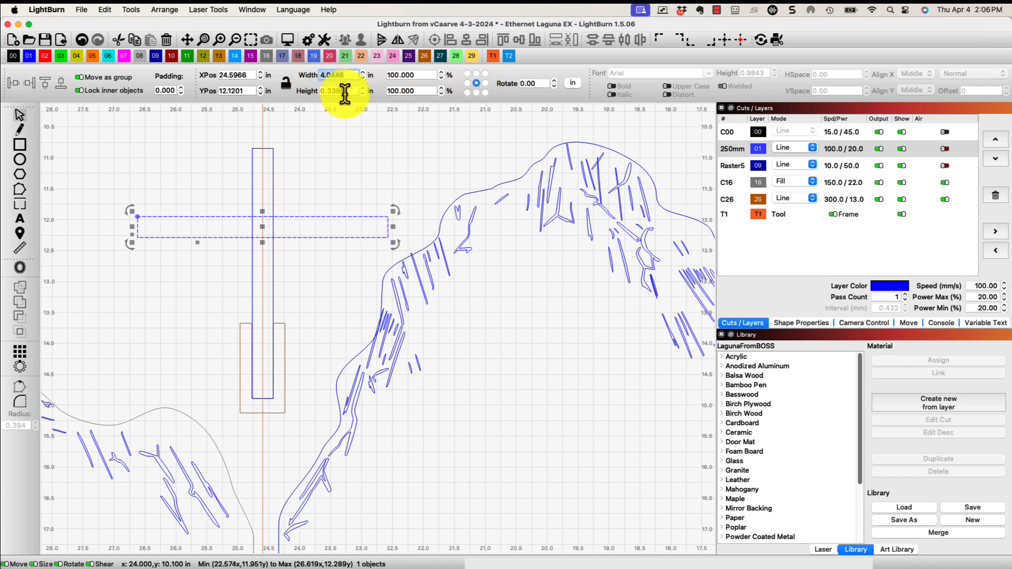
pyautogui.write('2')
pyautogui.press('Return')
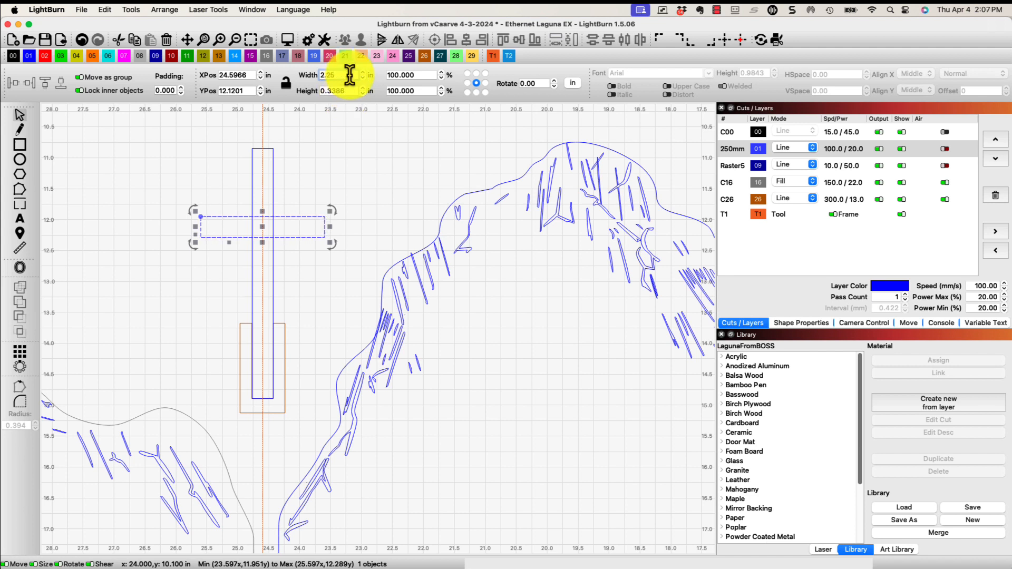
pyautogui.press('Return')
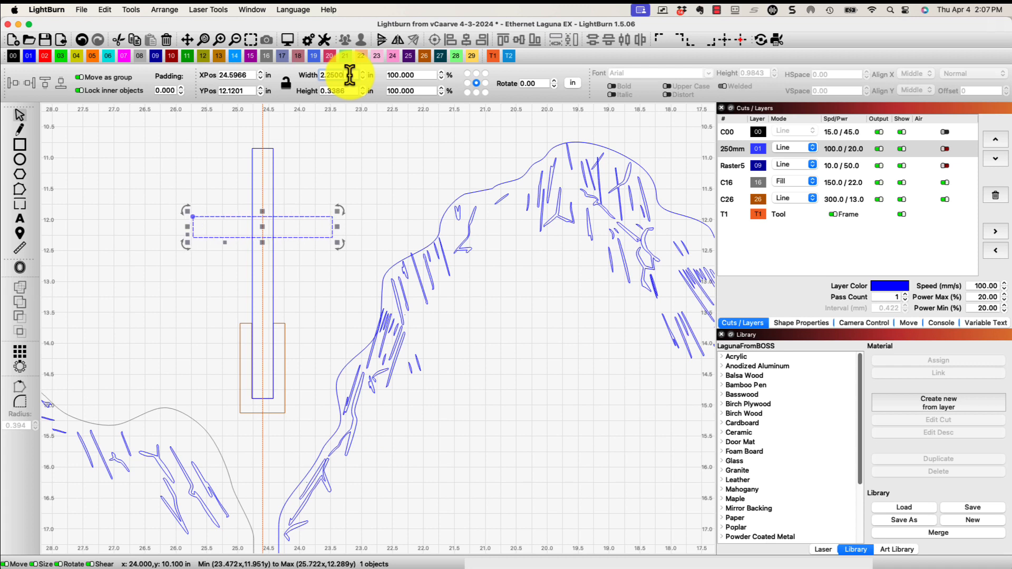
# - Delete the vertical guide line running through the middle of the cross
pyautogui.click(340, 258)
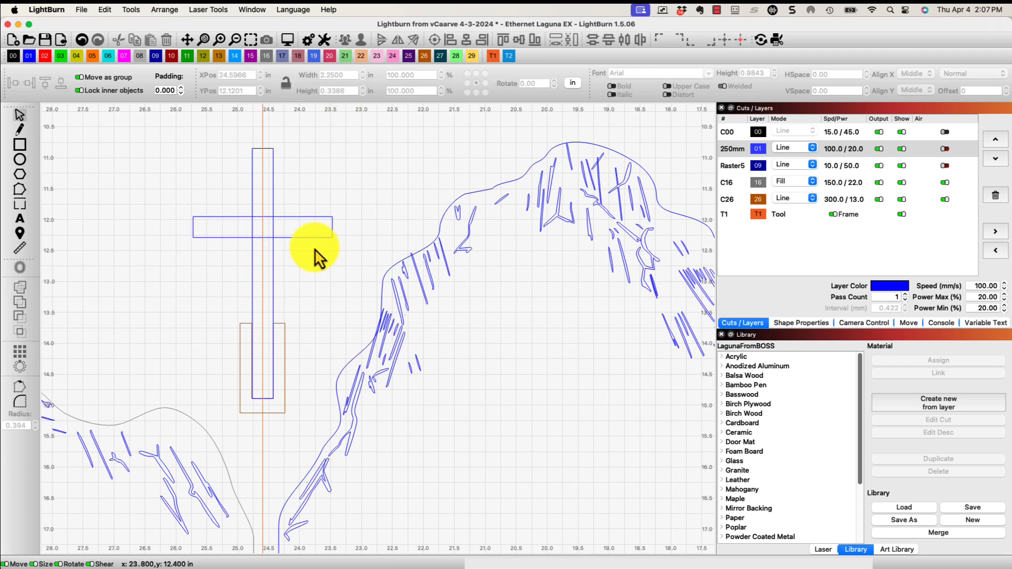
pyautogui.click(263, 134)
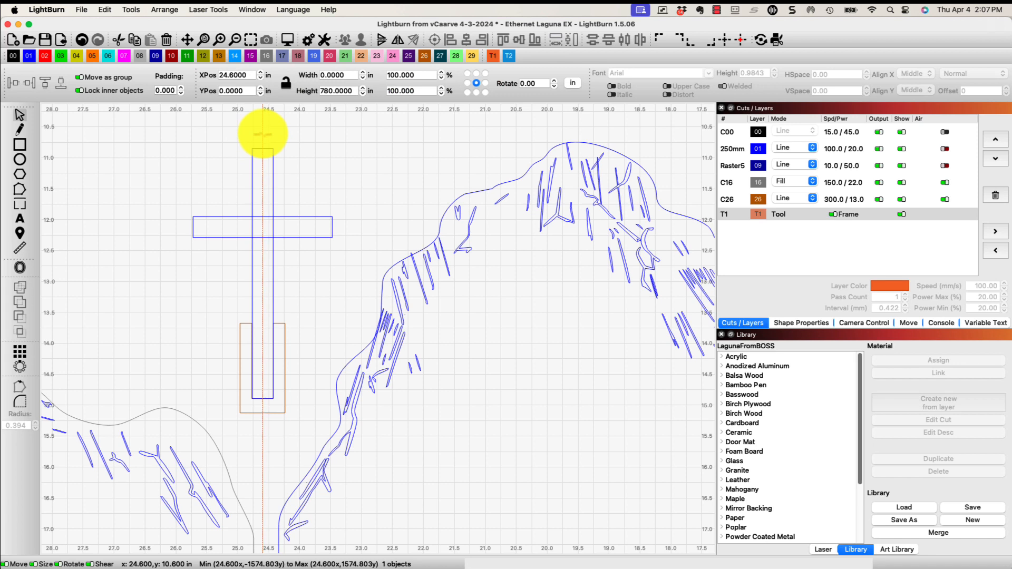
pyautogui.press('Delete')
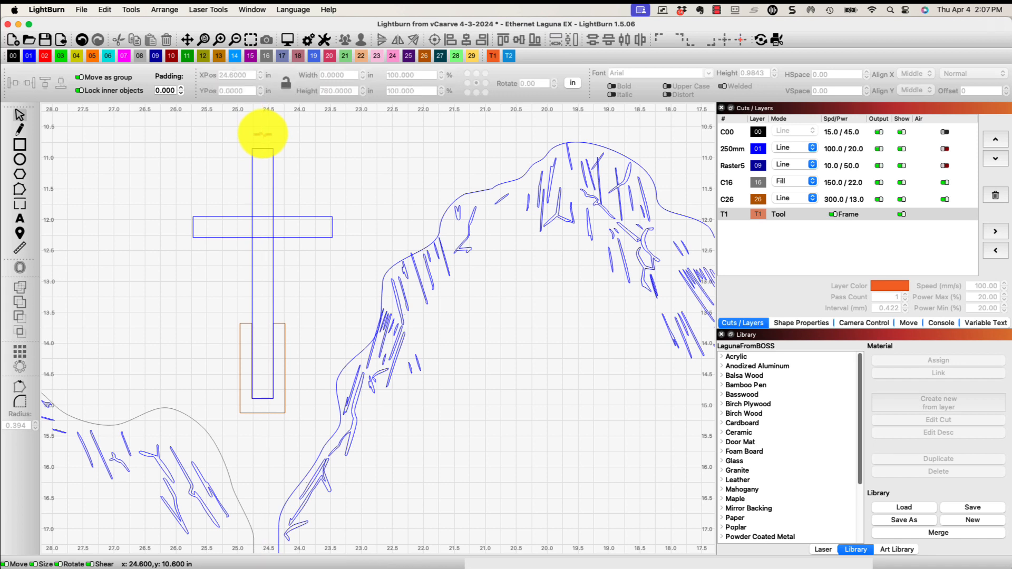
# - Weld the upright bar and crossbar into a single cross outline
pyautogui.moveTo(302, 257); pyautogui.dragTo(233, 191)
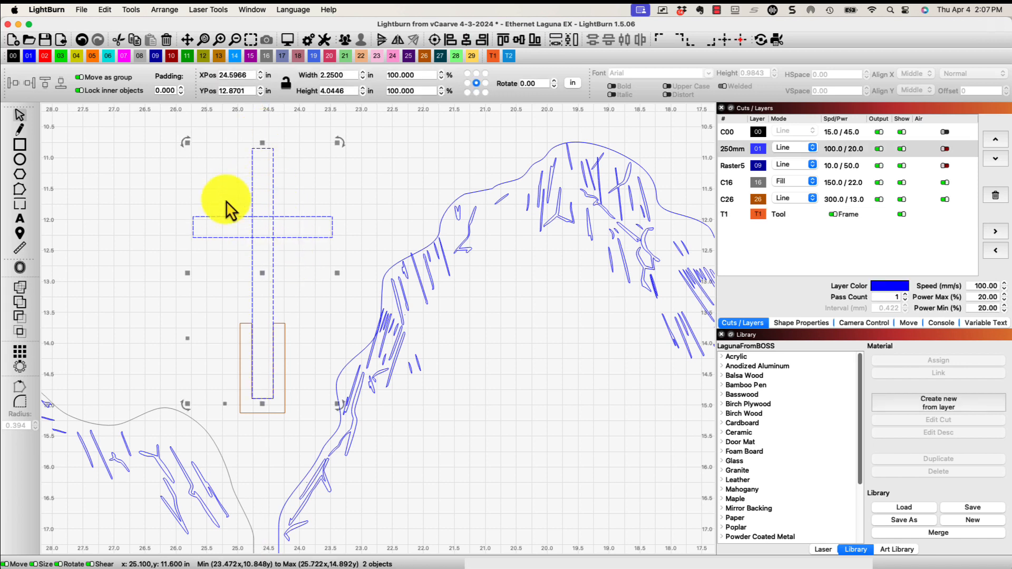
pyautogui.click(21, 286)
pyautogui.click(105, 278)
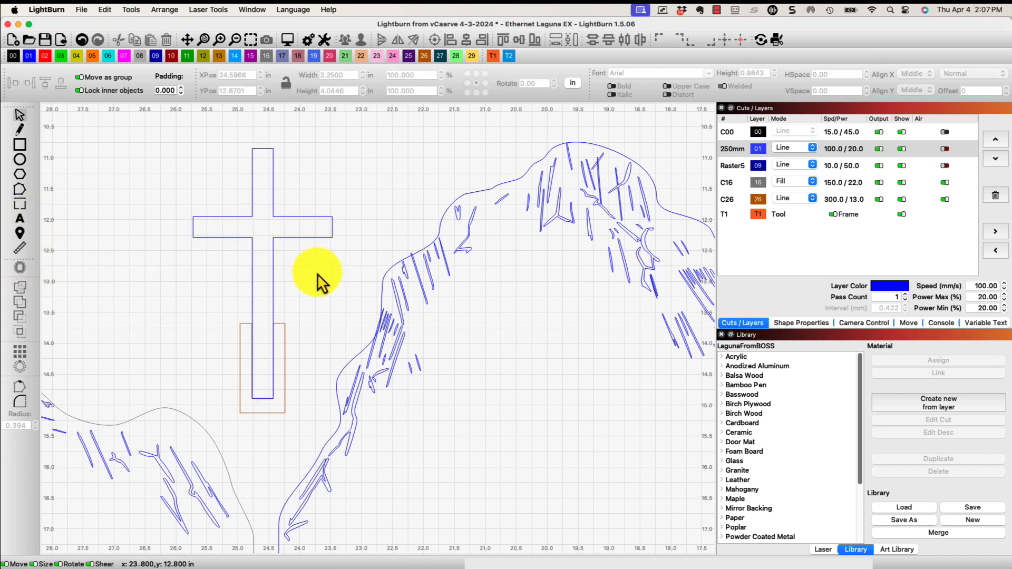
# - Edit the cross's nodes so its stem edges line up with the holder's slot sides, widening the cross to about 2.27 in
pyautogui.scroll(-2, 268, 359)
pyautogui.scroll(6, 269, 359)
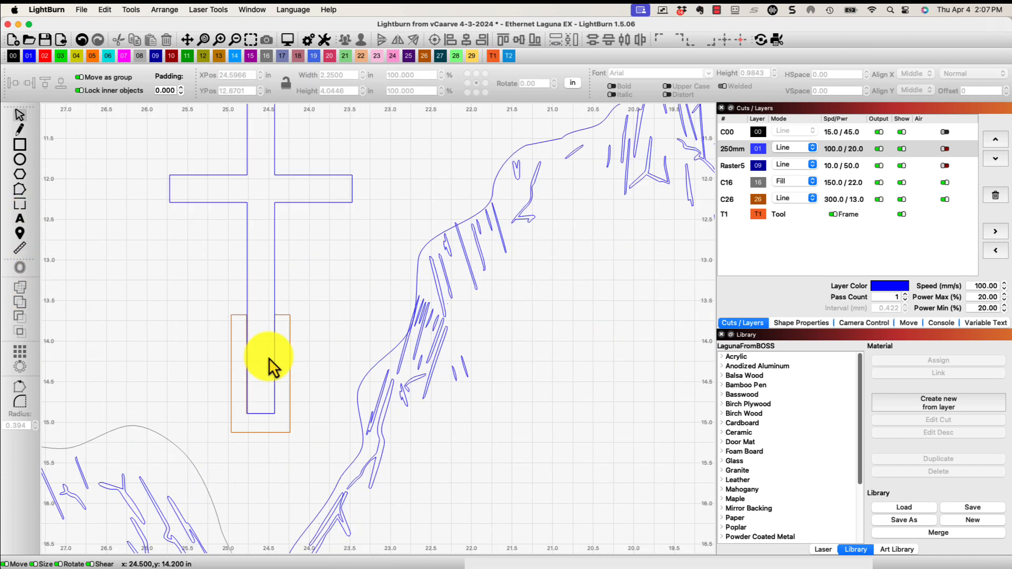
pyautogui.scroll(1, 268, 355)
pyautogui.scroll(1, 191, 220)
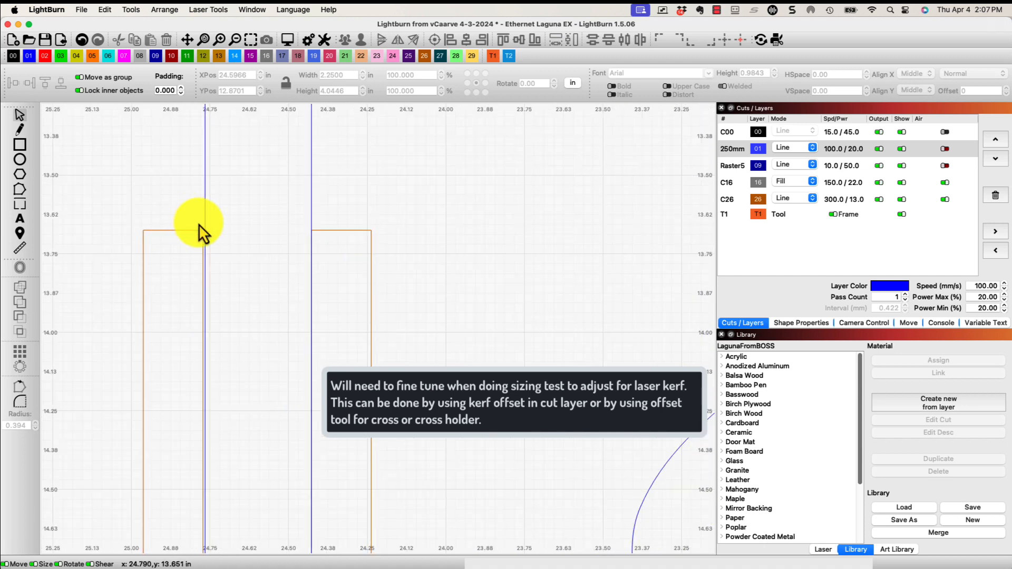
pyautogui.click(205, 224)
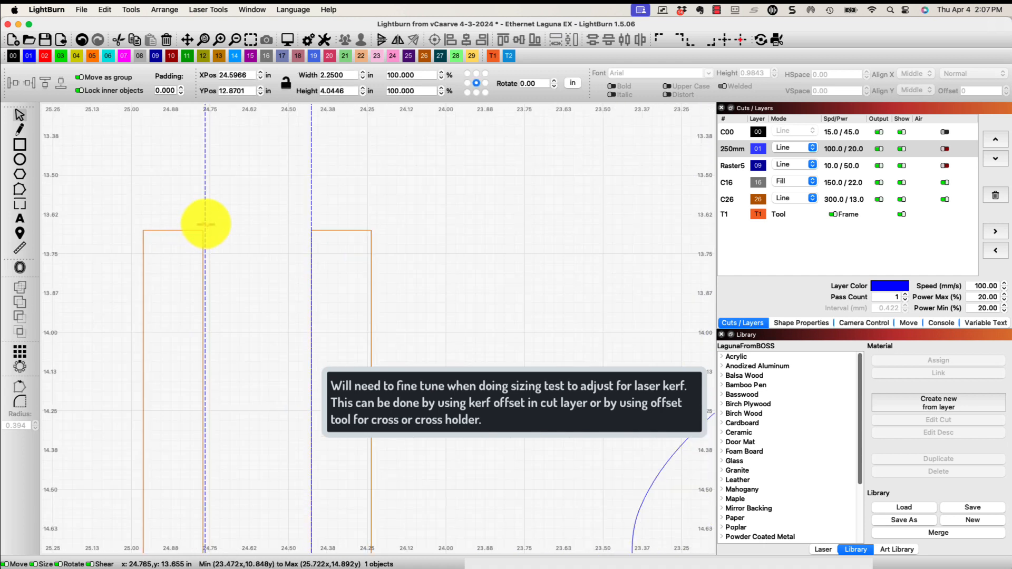
pyautogui.scroll(-3, 303, 301)
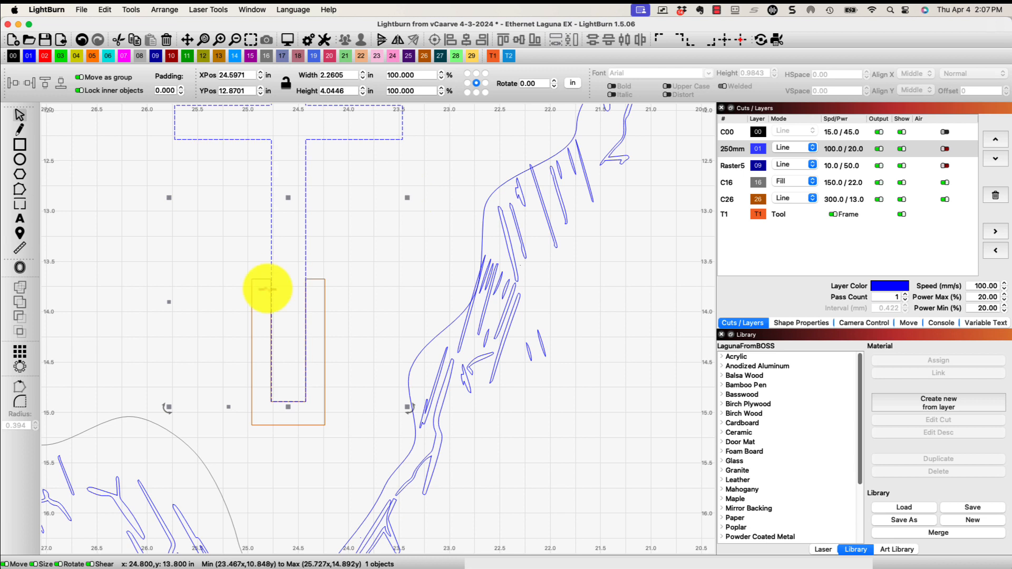
pyautogui.scroll(4, 267, 289)
pyautogui.scroll(-5, 271, 276)
pyautogui.scroll(2, 336, 395)
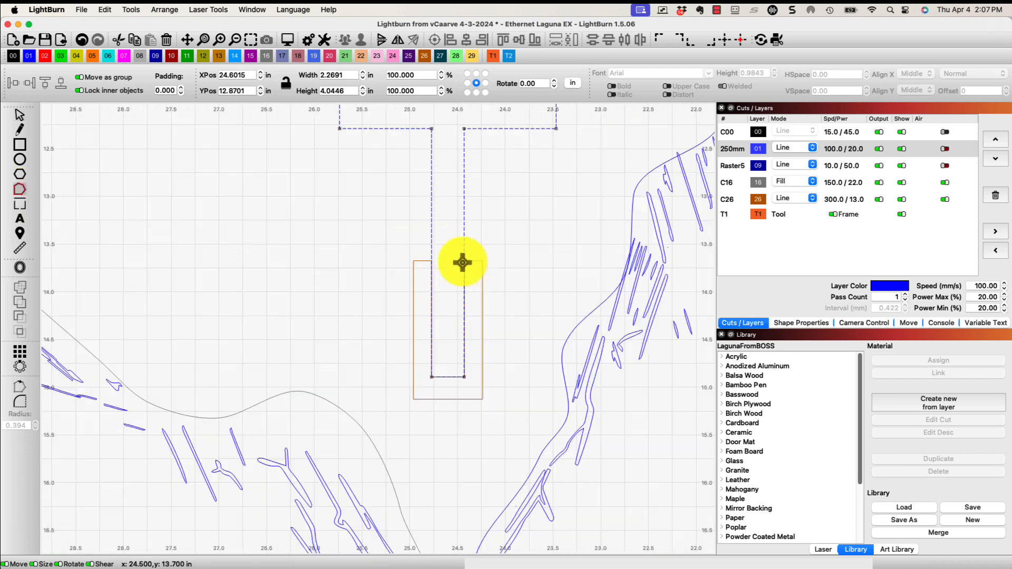
pyautogui.scroll(2, 462, 263)
pyautogui.scroll(-4, 463, 458)
pyautogui.scroll(8, 461, 451)
# - Shorten the cross to about 3.46 in high and separate it from its U-shaped holder between the two larger boulders
pyautogui.click(19, 115)
pyautogui.scroll(-12, 553, 243)
pyautogui.moveTo(566, 207); pyautogui.dragTo(534, 205)
pyautogui.moveTo(515, 255); pyautogui.dragTo(515, 248)
pyautogui.moveTo(545, 242); pyautogui.dragTo(577, 217)
pyautogui.scroll(8, 515, 234)
pyautogui.click(467, 212)
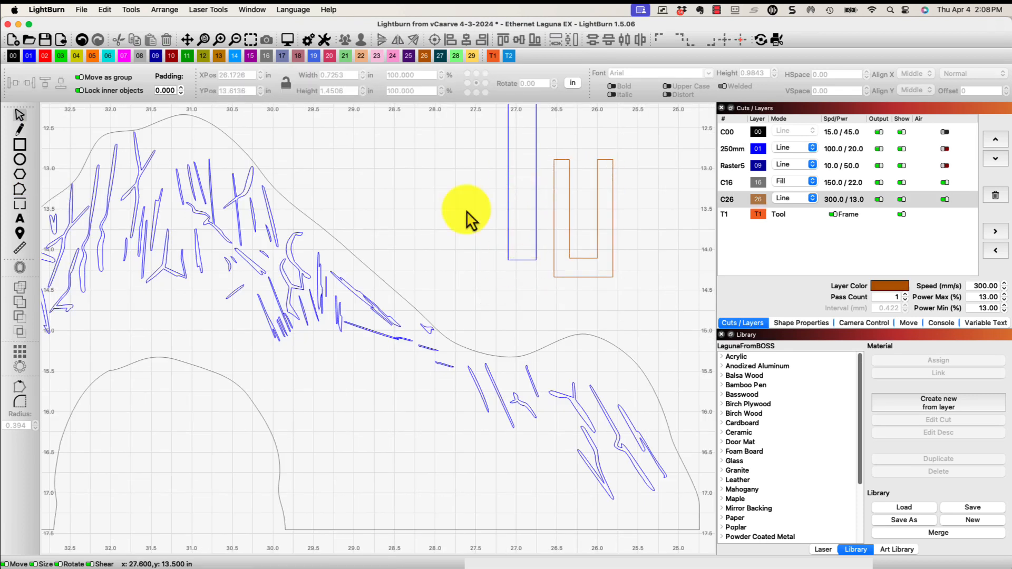
# - Assign the cross and its U-shaped holder to the black cutting layer 00
pyautogui.scroll(-5, 467, 212)
pyautogui.click(467, 212)
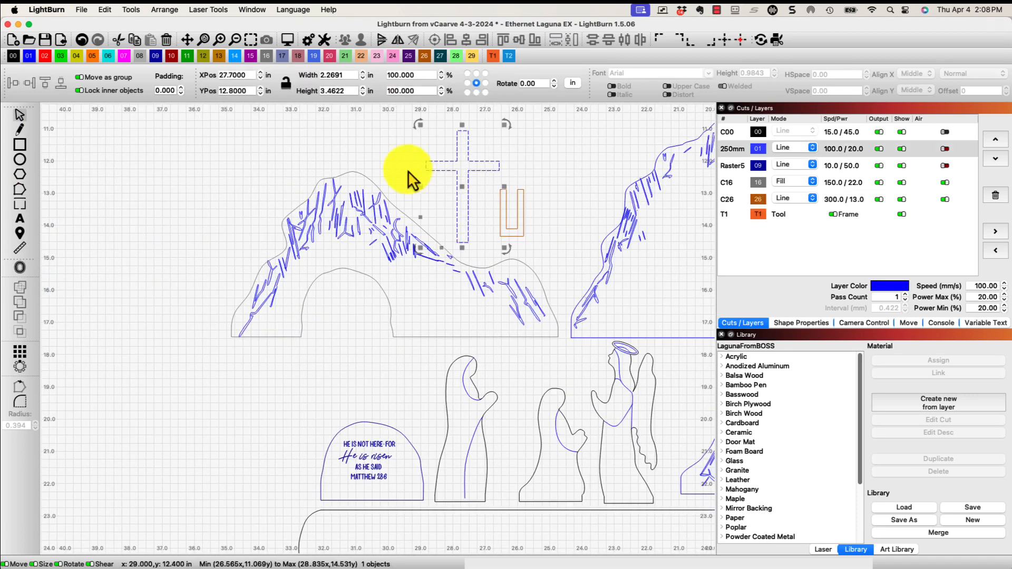
pyautogui.click(17, 60)
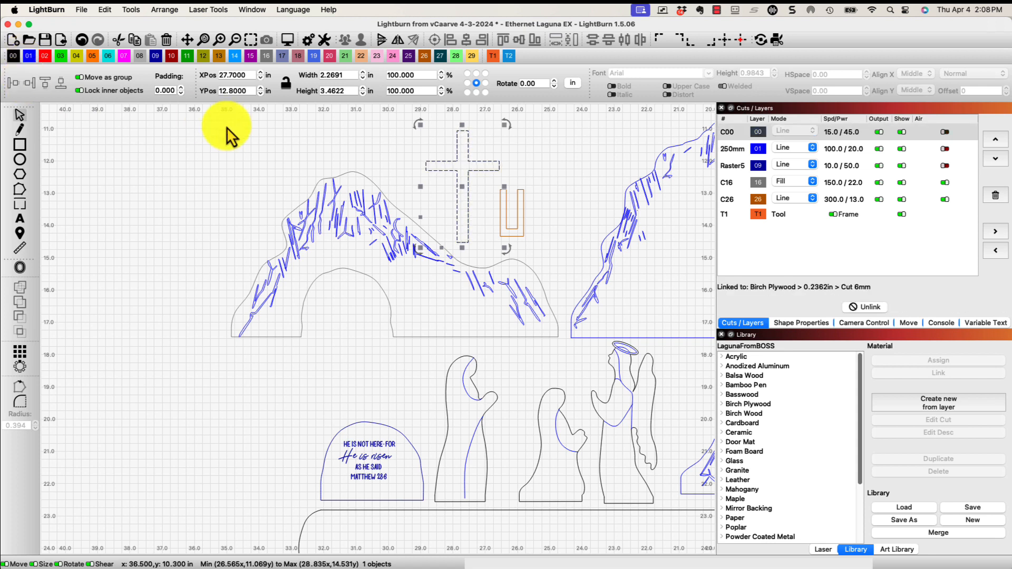
pyautogui.click(504, 215)
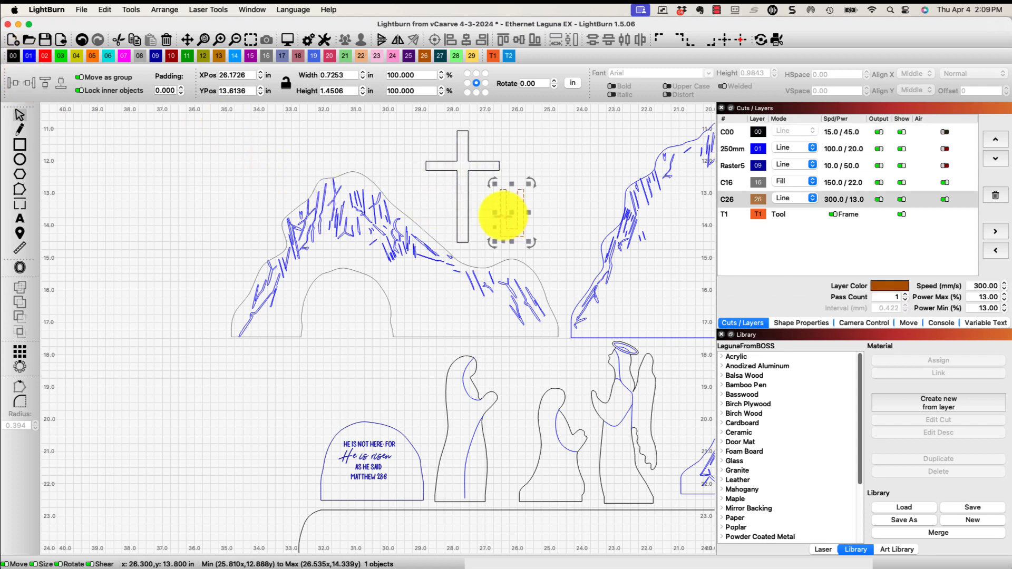
pyautogui.click(15, 57)
# - Ungroup the boulder artwork and assign the boulders' outer outlines to the black cutting layer 00
pyautogui.click(365, 41)
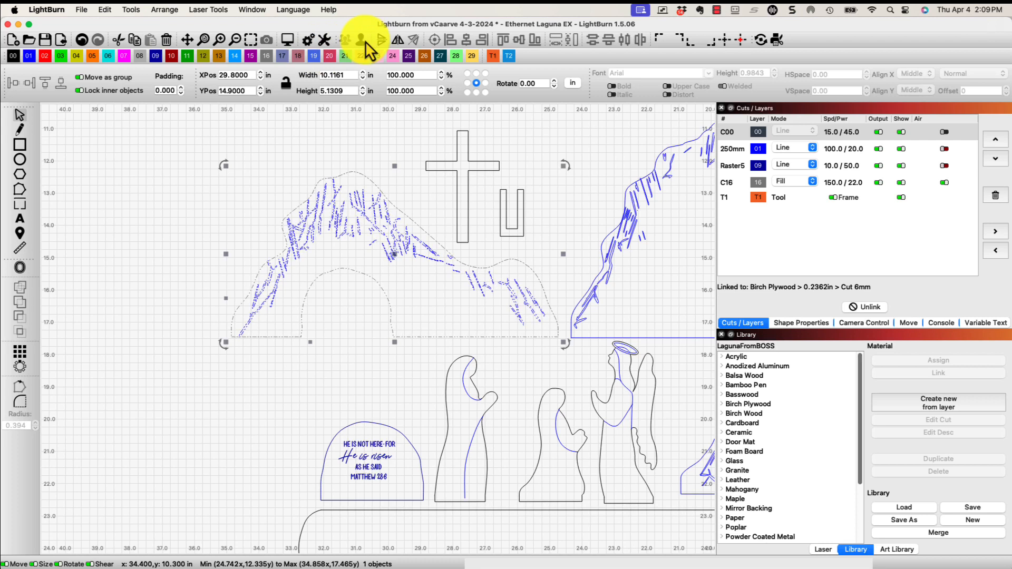
pyautogui.click(324, 157)
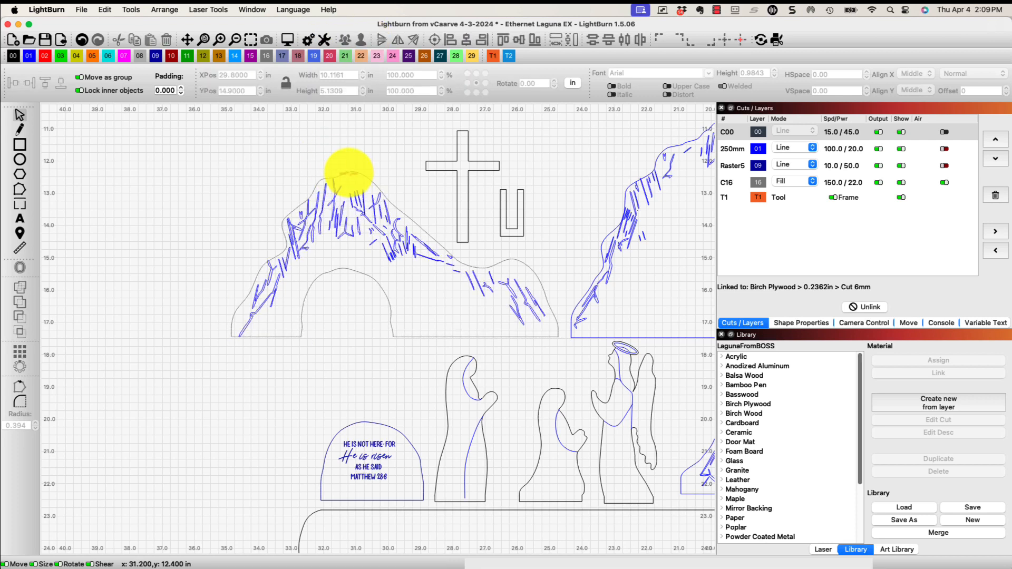
pyautogui.click(349, 172)
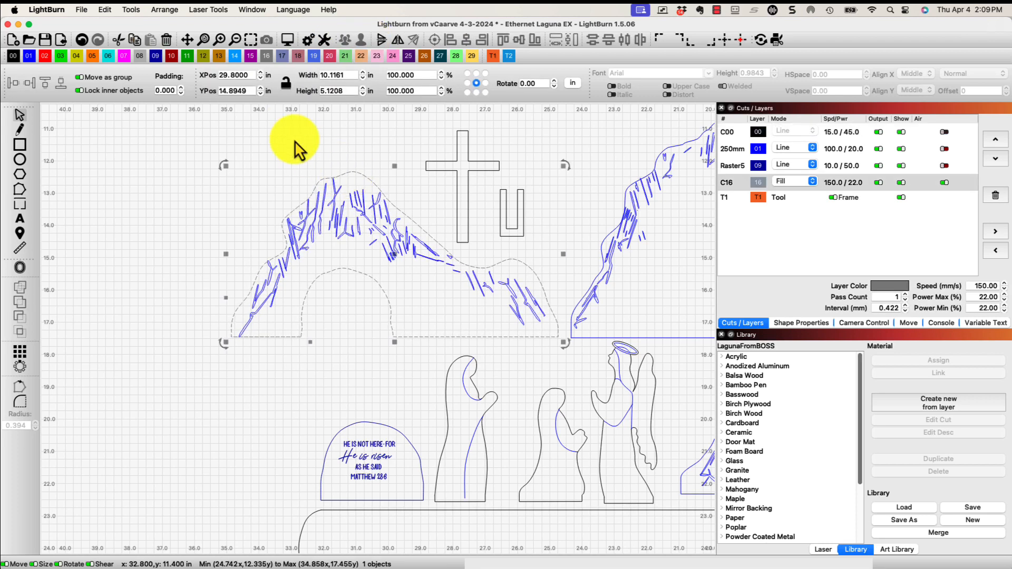
pyautogui.click(13, 56)
pyautogui.click(603, 238)
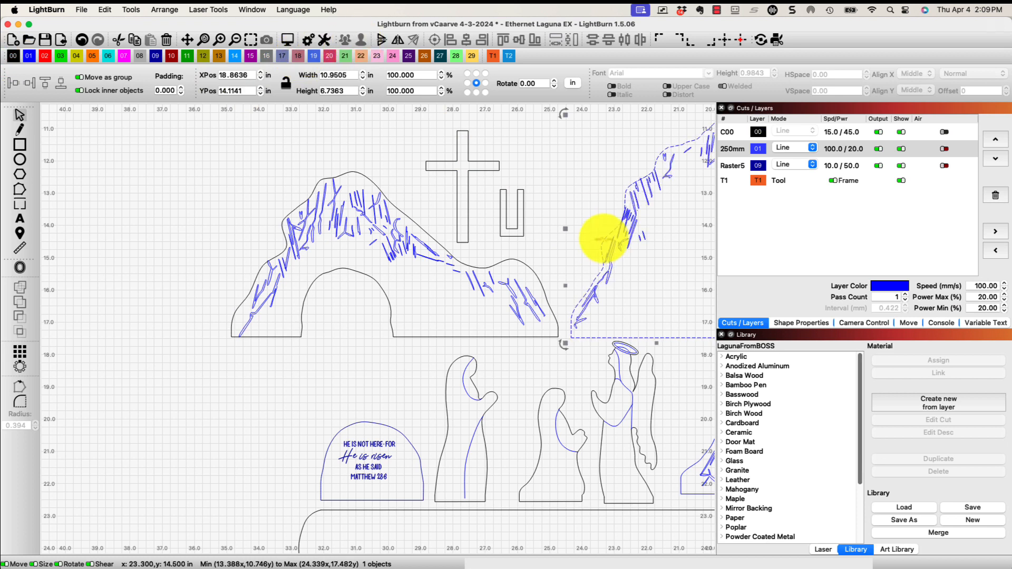
pyautogui.click(12, 56)
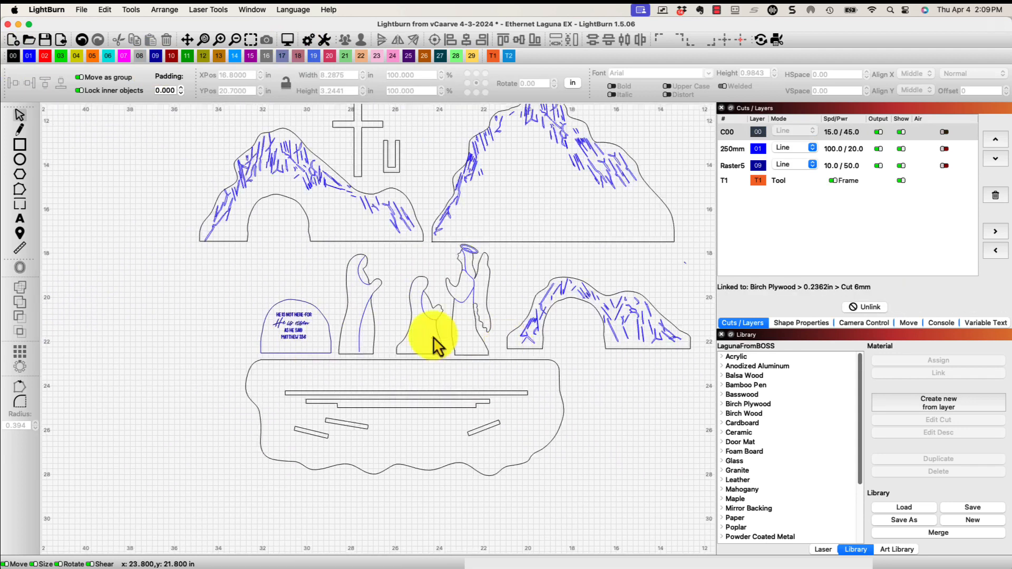
pyautogui.click(361, 42)
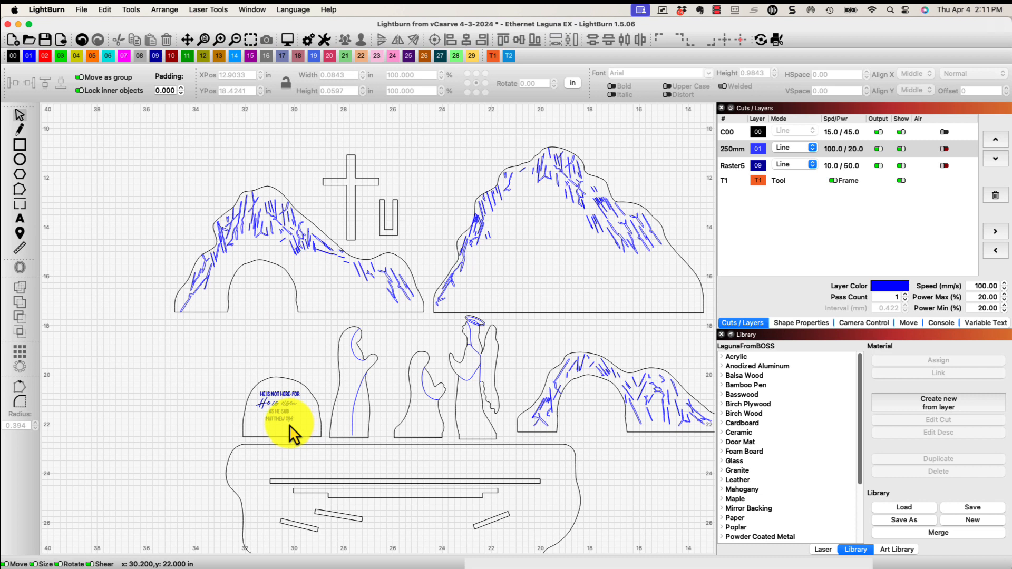
# - Assign the "He is risen" verse lettering on the tomb stone to the red layer 02
pyautogui.scroll(5, 291, 424)
pyautogui.scroll(1, 289, 425)
pyautogui.click(207, 358)
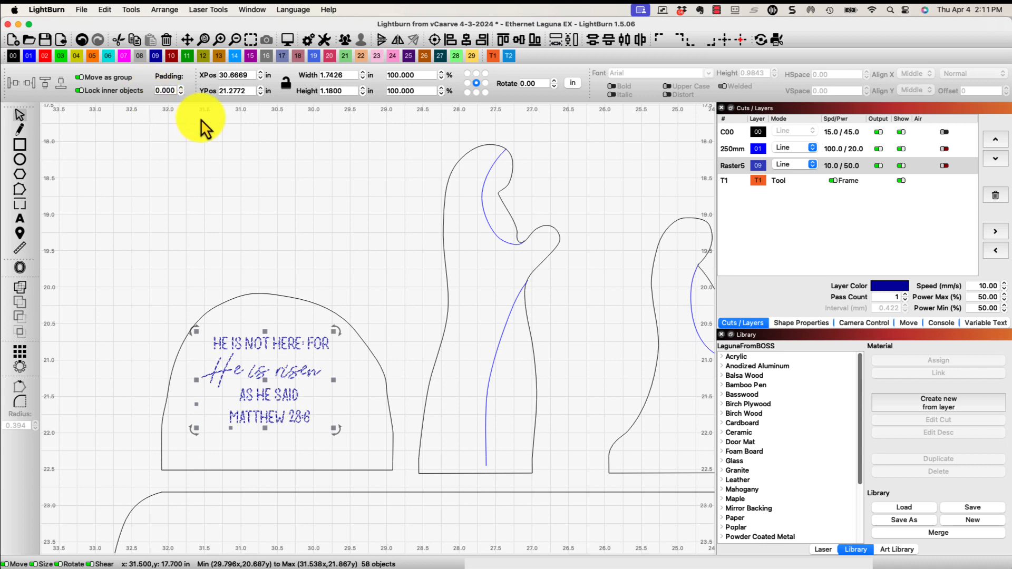
pyautogui.click(47, 58)
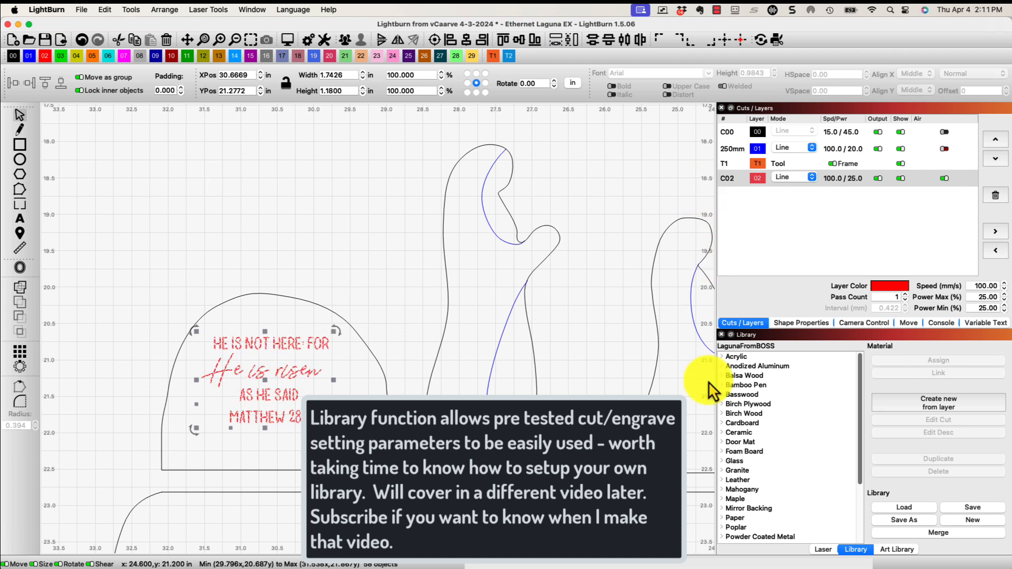
# - Review the Birch Plywood Medium Engrave library preset's cut settings and assign the preset to layer C02
pyautogui.click(743, 405)
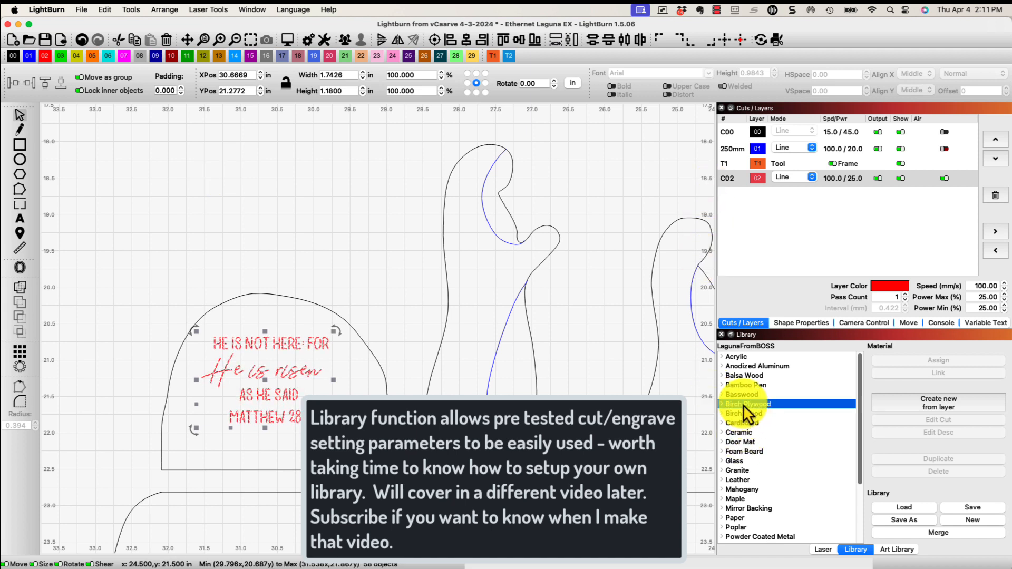
pyautogui.doubleClick(743, 404)
pyautogui.doubleClick(736, 414)
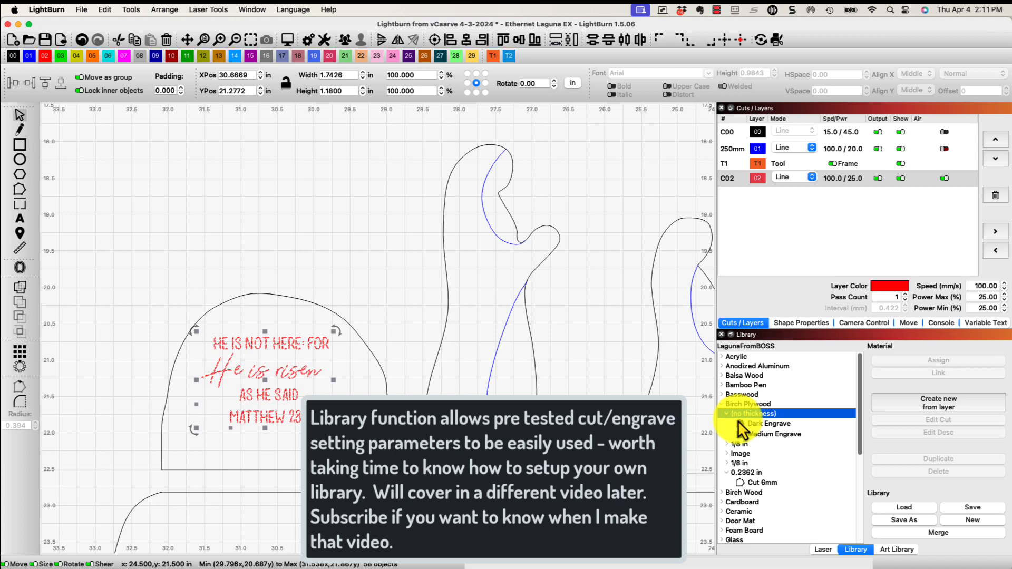
pyautogui.click(750, 433)
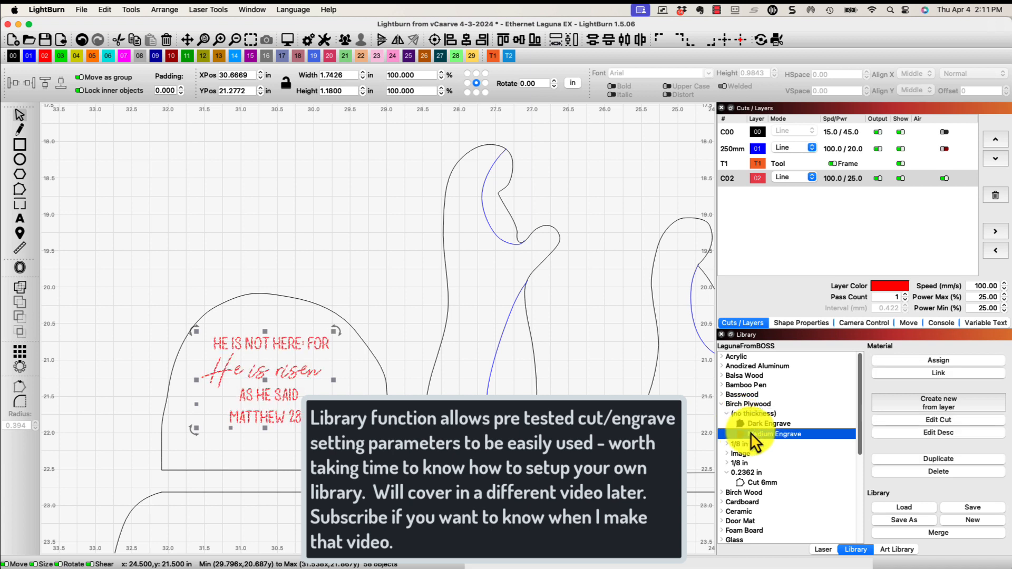
pyautogui.doubleClick(750, 433)
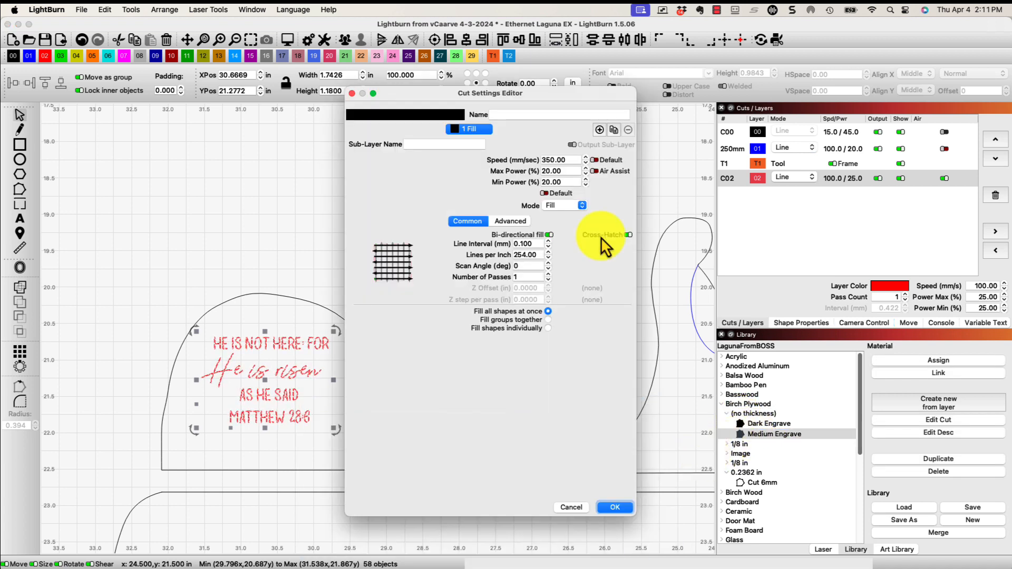
pyautogui.click(615, 507)
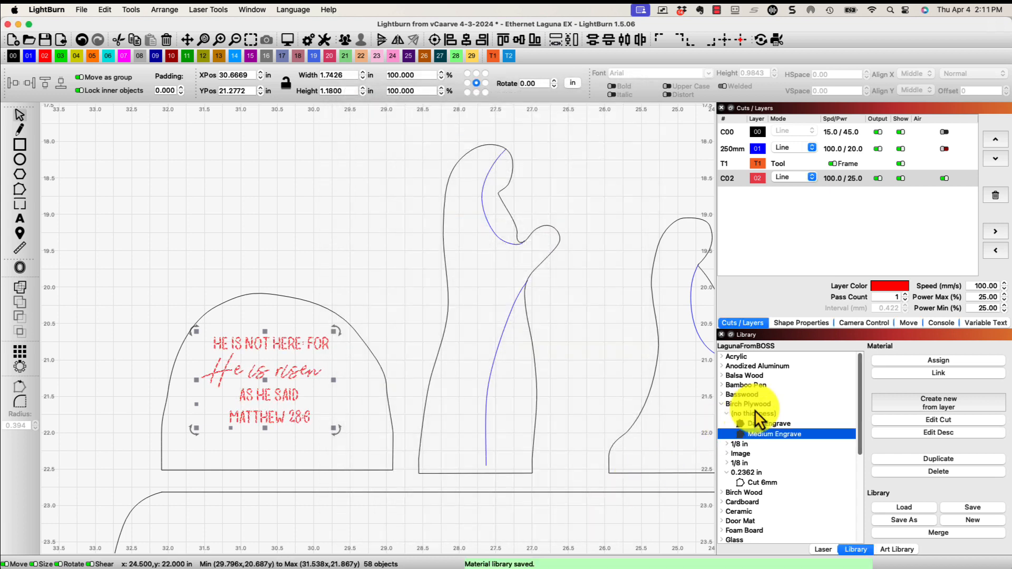
pyautogui.click(919, 362)
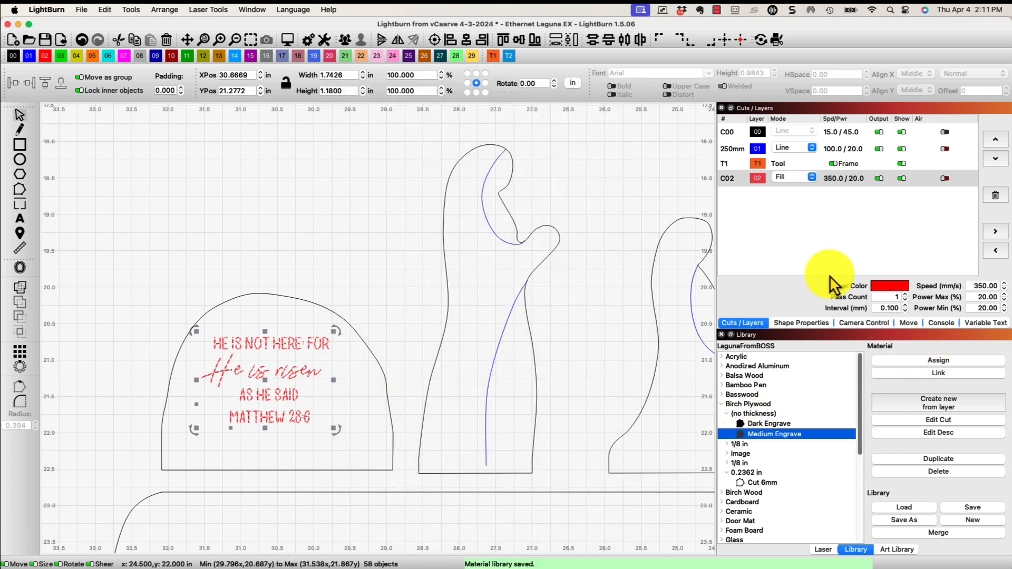
# - Reorder the layers so C02 sits directly above the T1 tool layer and the cutting layer C00 comes last
pyautogui.click(726, 180)
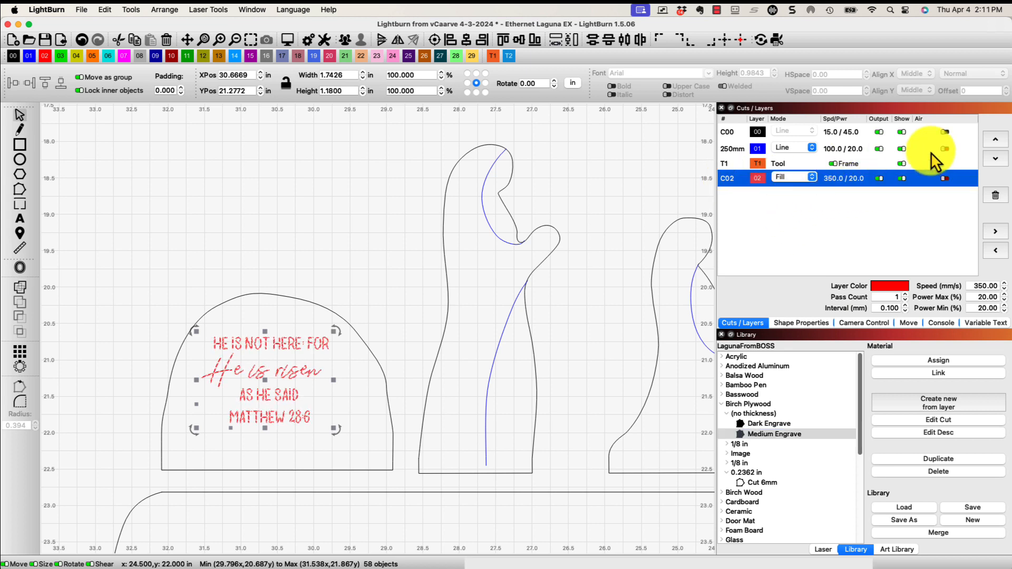
pyautogui.click(995, 140)
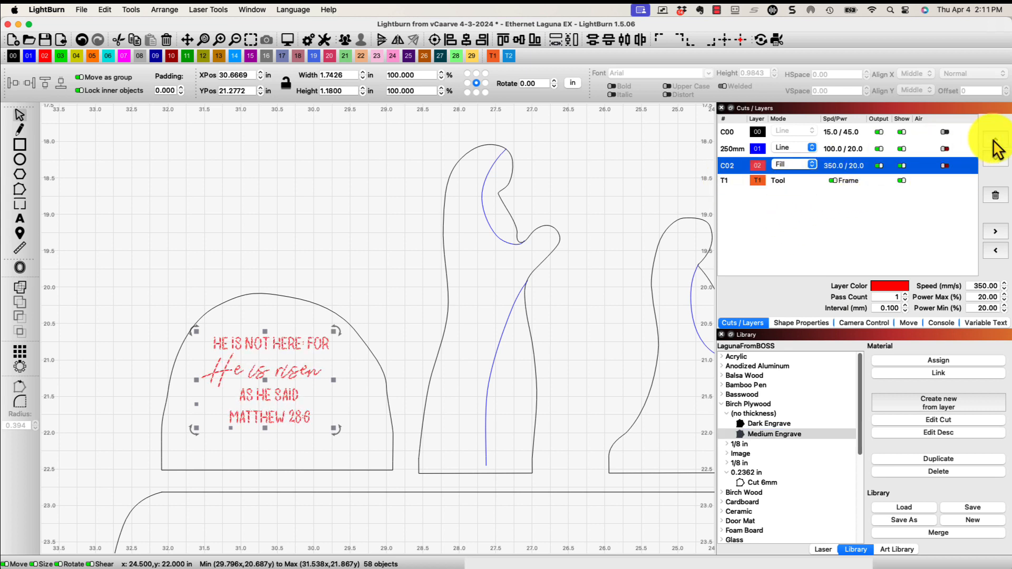
pyautogui.click(911, 131)
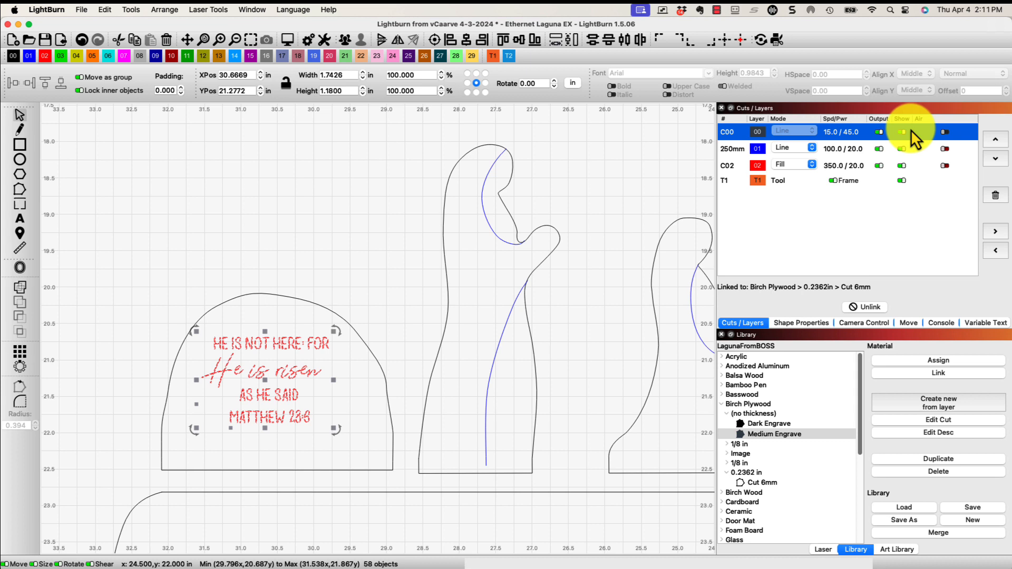
pyautogui.click(993, 159)
pyautogui.click(994, 159)
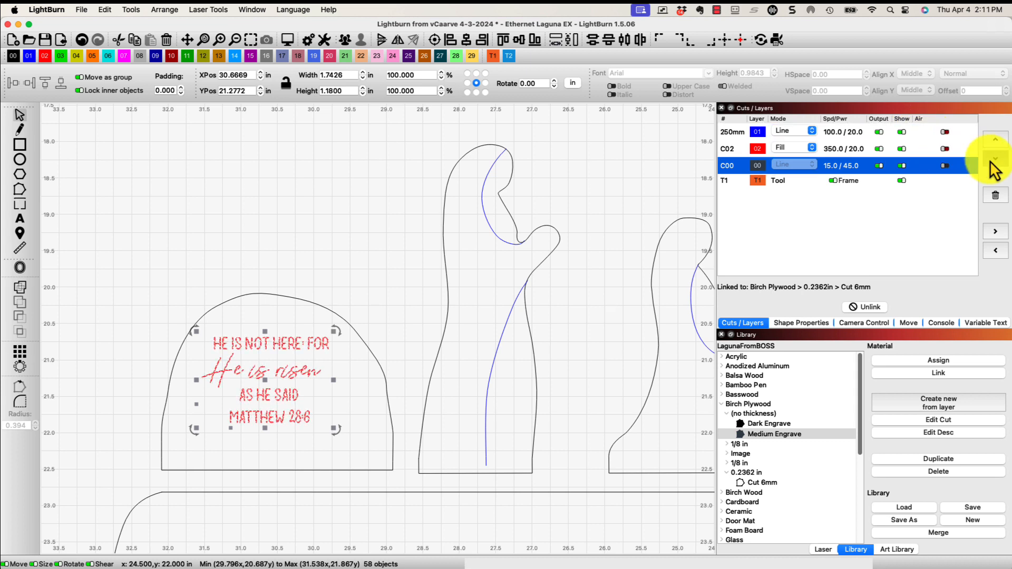
pyautogui.click(994, 159)
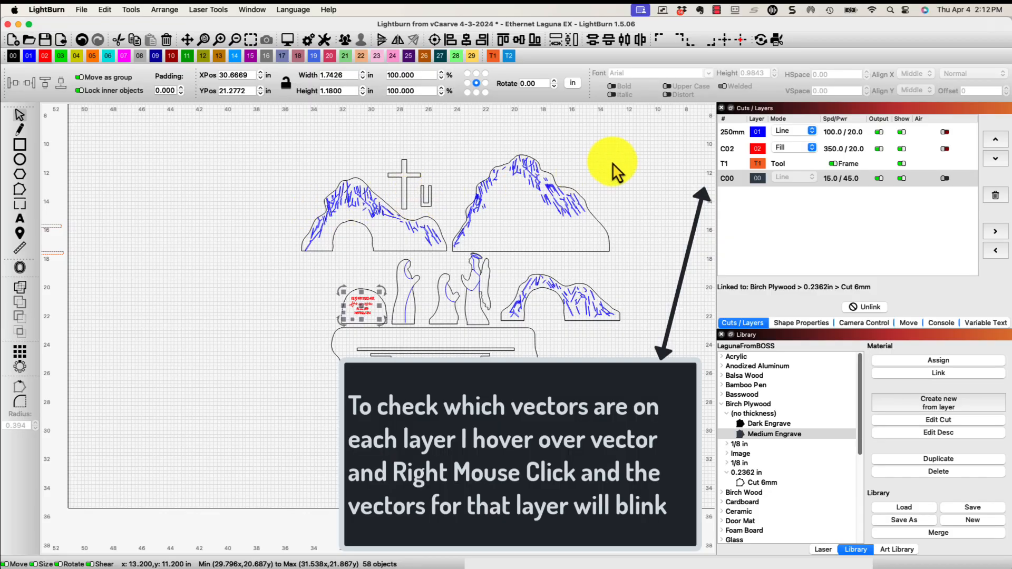
# - Flash the vectors of the 250mm and C02 layers, and select C00, to check the layer assignments
pyautogui.rightClick(729, 130)
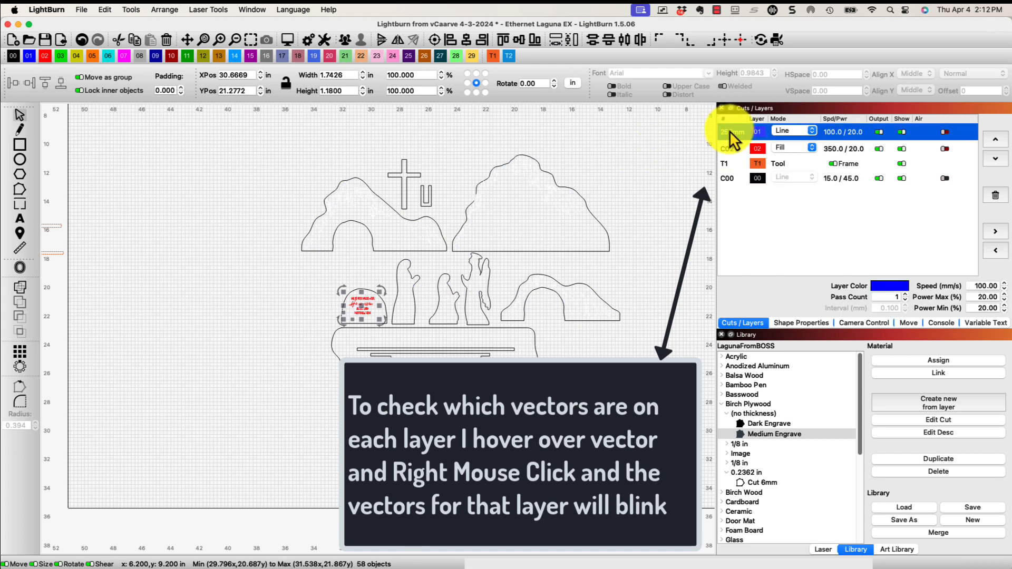
pyautogui.rightClick(726, 147)
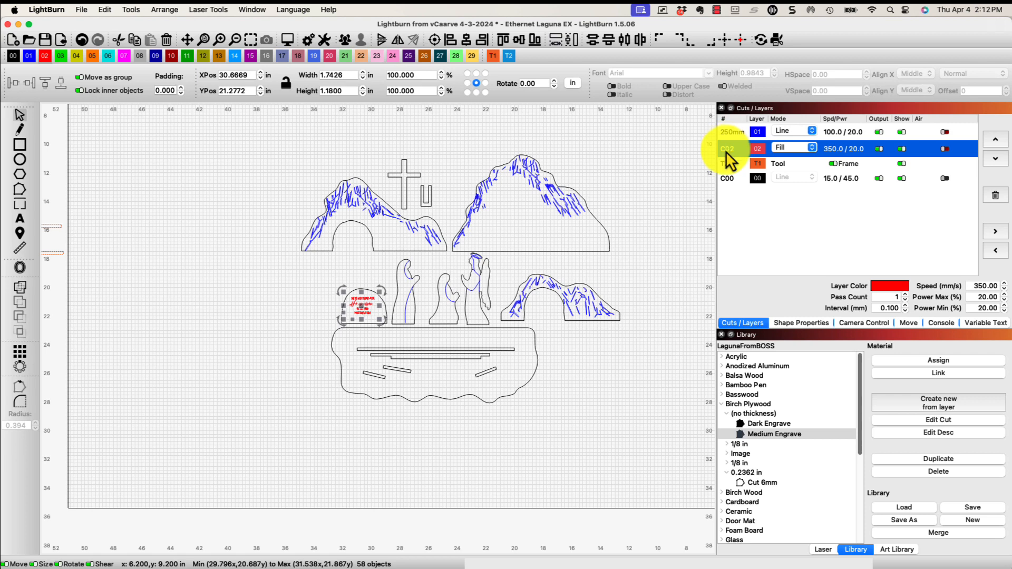
pyautogui.click(724, 179)
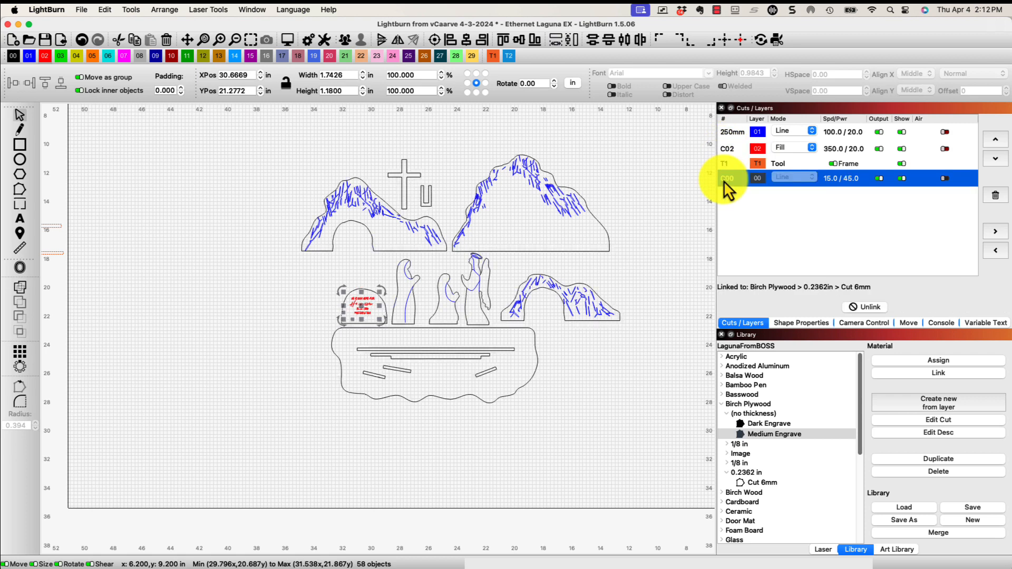